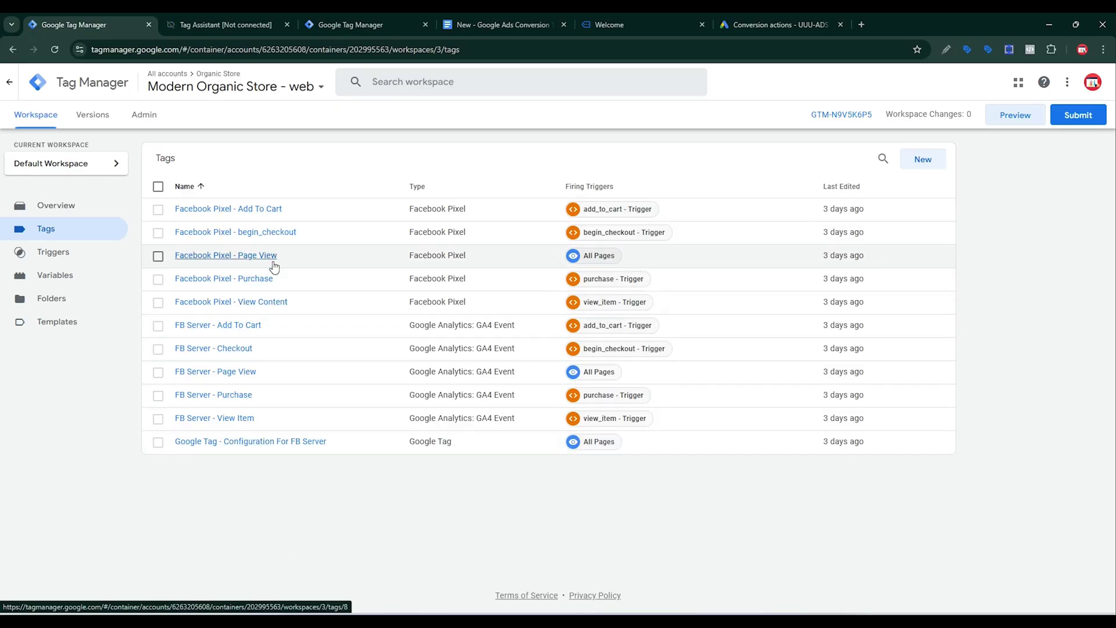
# Glance at the server container's tags, then return to the Modern Organic Store web container Tags list
pyautogui.click(361, 26)
pyautogui.hotkey('ctrl', '1')
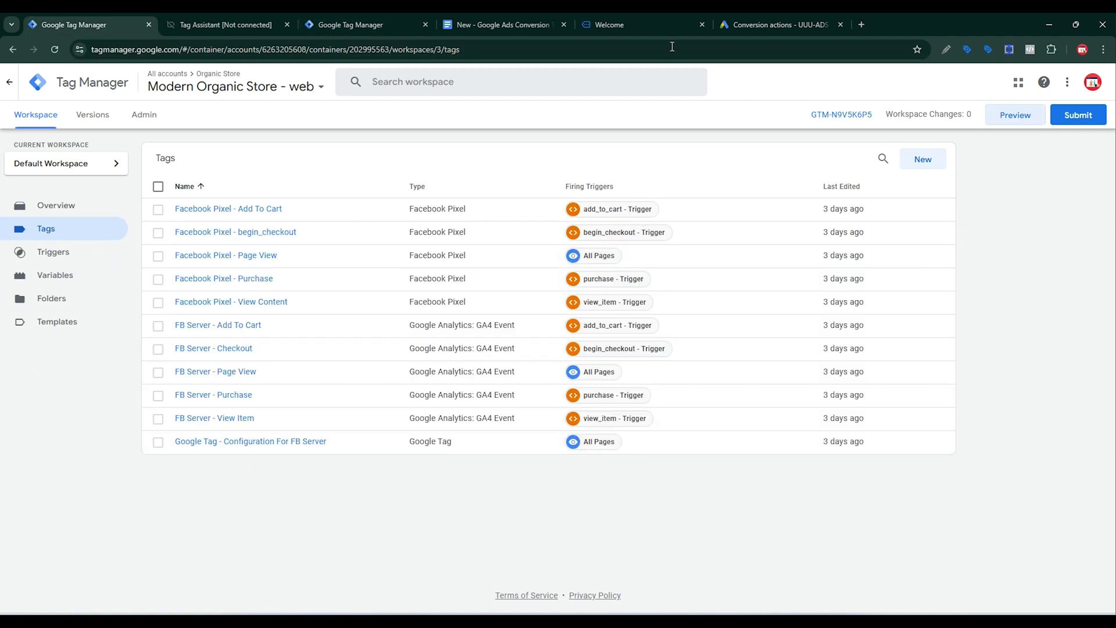
# Start a preview session and add the Wooden Vases to the cart on mranalyst.shop
pyautogui.click(1009, 120)
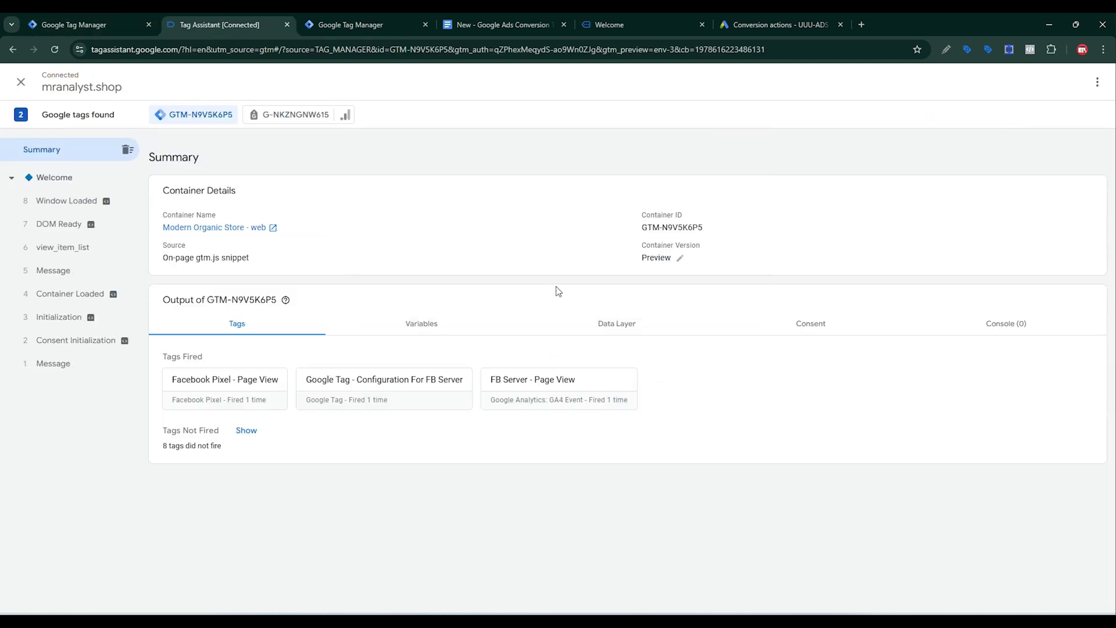
pyautogui.click(605, 27)
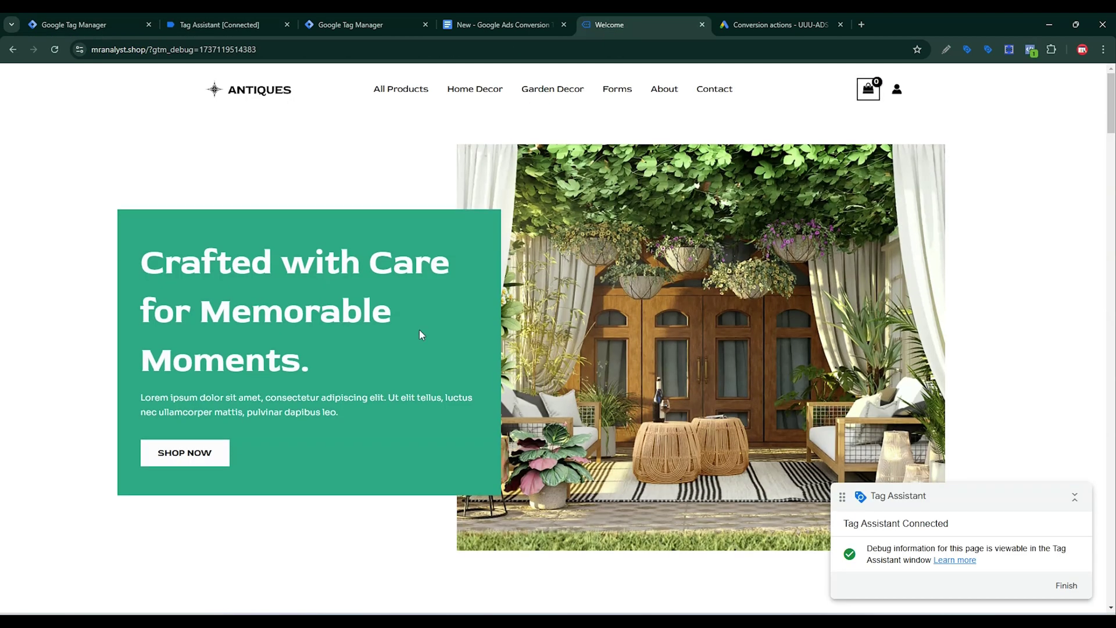
pyautogui.scroll(-5, 419, 329)
pyautogui.scroll(-10, 472, 291)
pyautogui.click(470, 186)
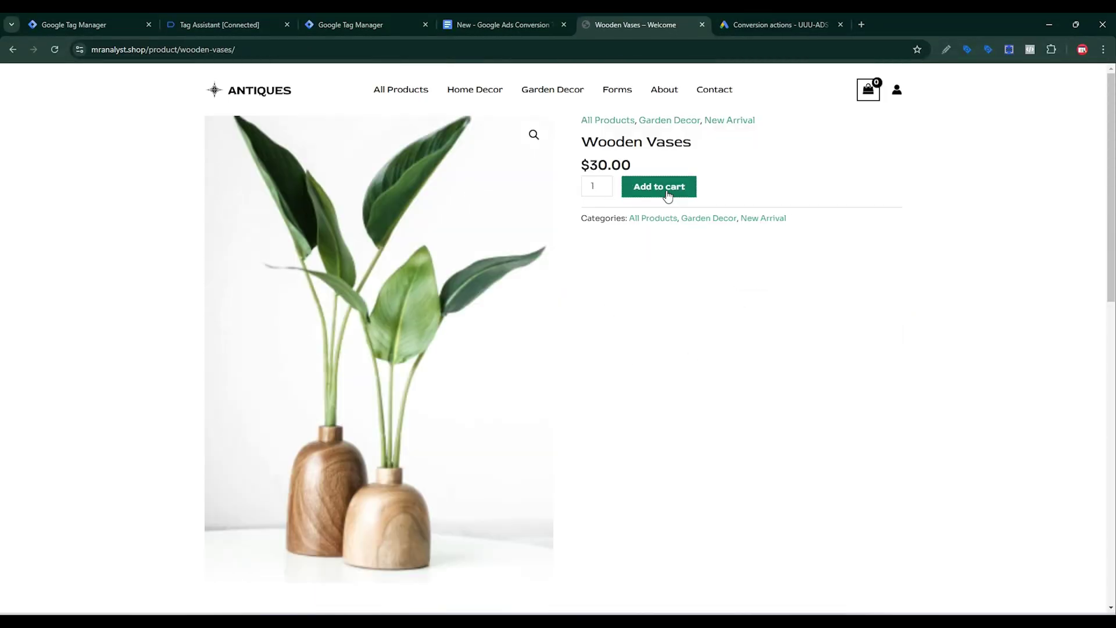
pyautogui.click(659, 186)
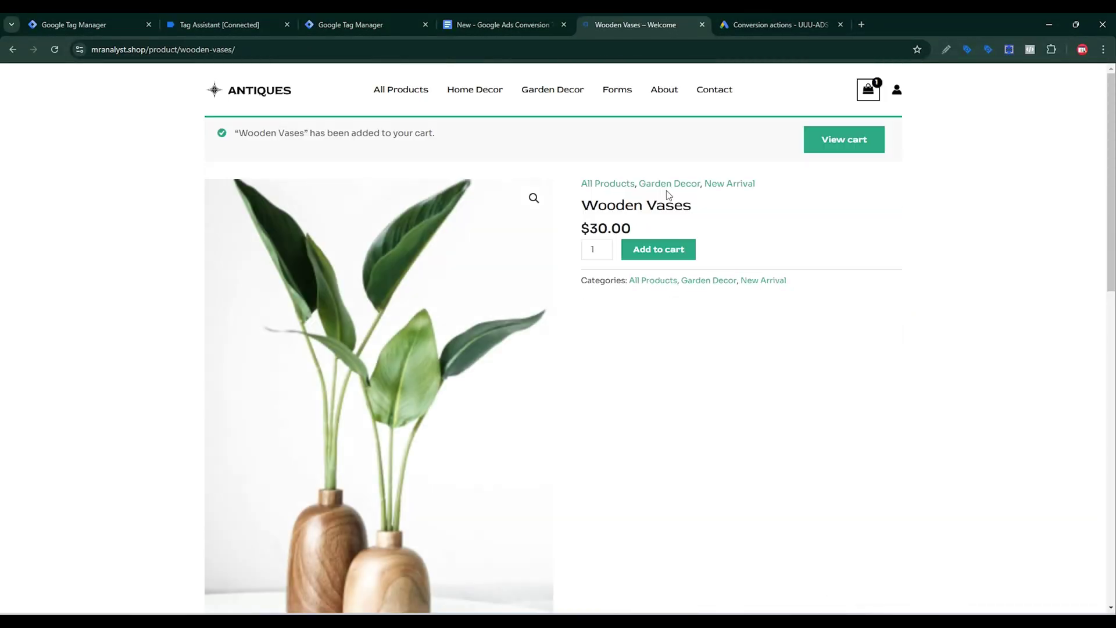
# Check out with autofilled billing details, place the $30.00 test order, and view the fired tags
pyautogui.click(840, 153)
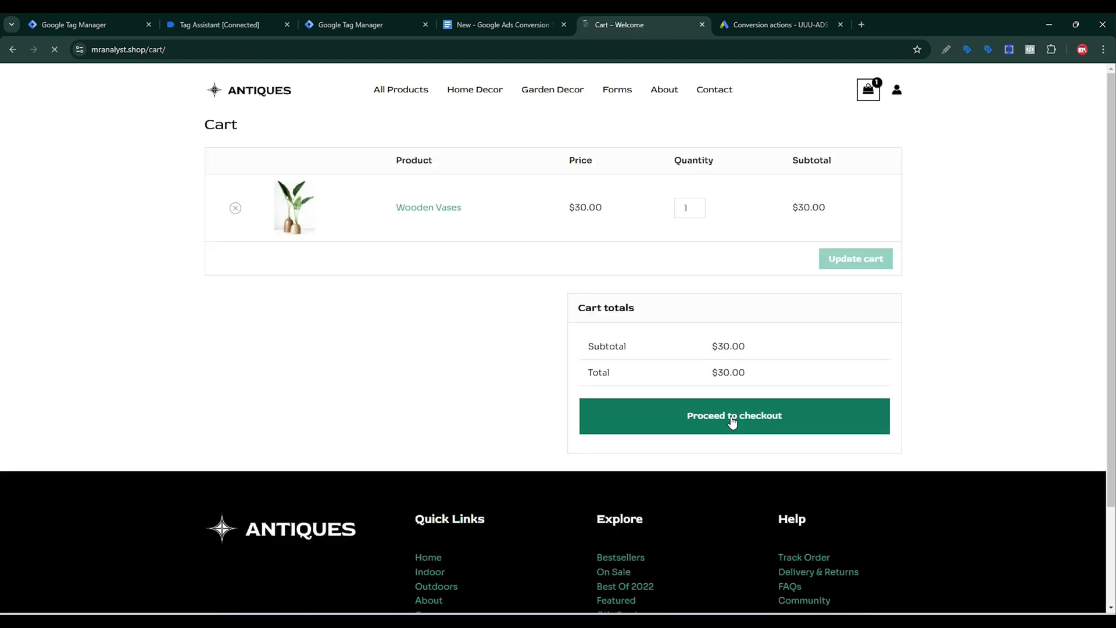
pyautogui.click(730, 422)
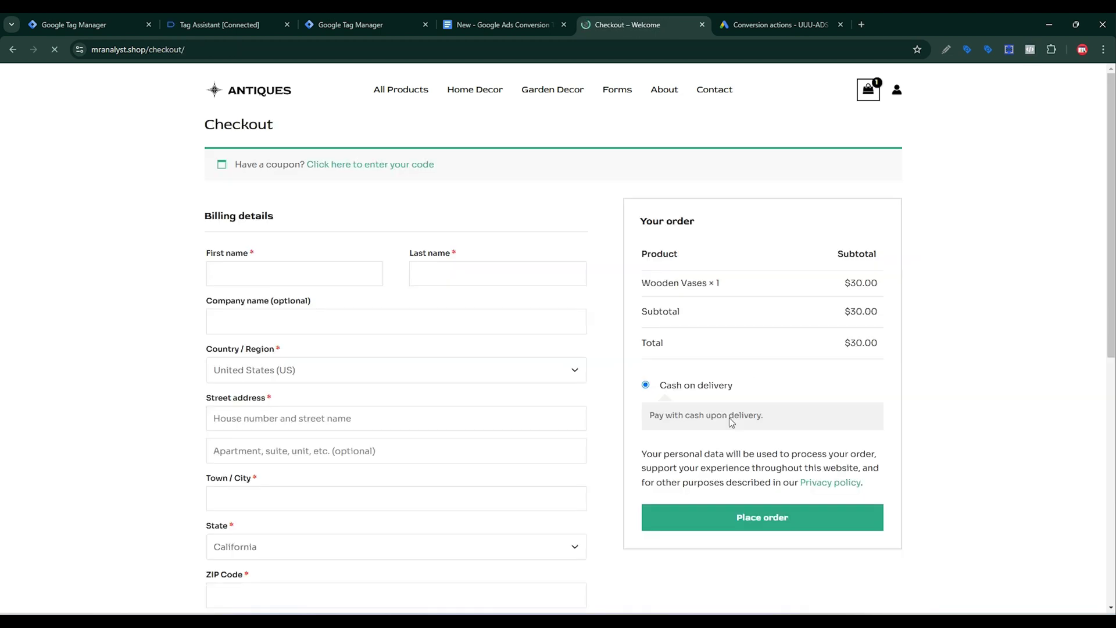
pyautogui.click(263, 268)
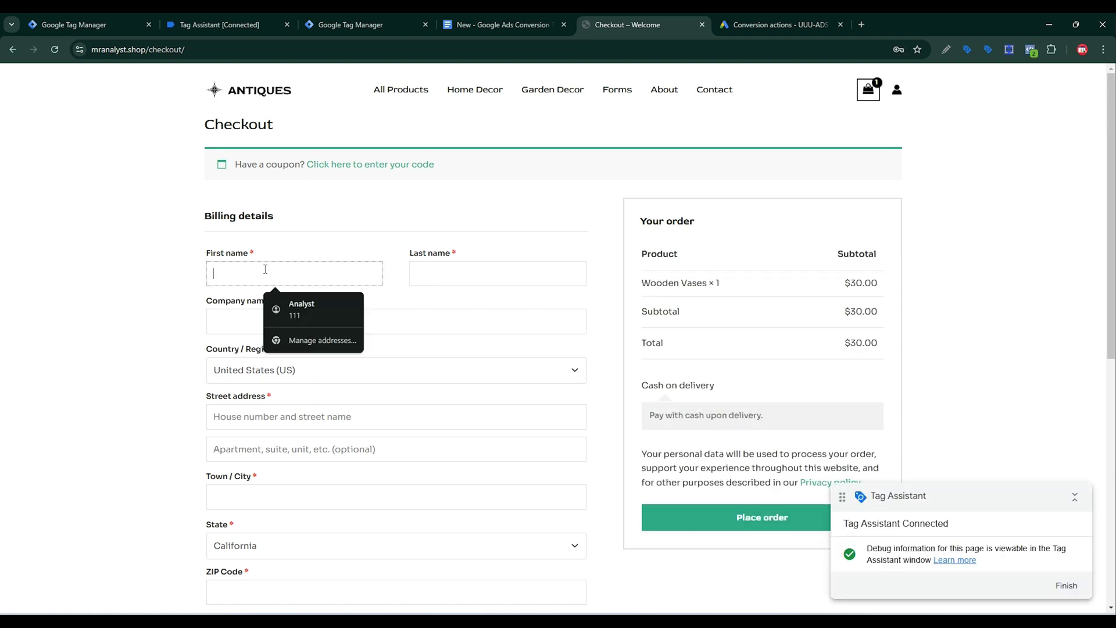
pyautogui.click(333, 302)
pyautogui.scroll(-3, 788, 343)
pyautogui.click(788, 343)
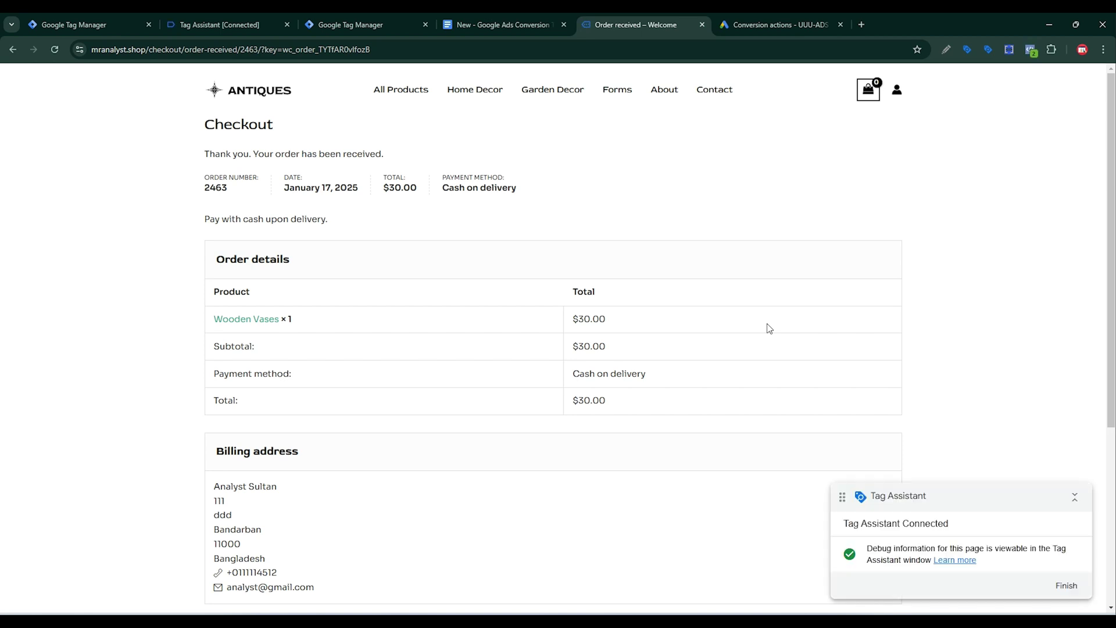
pyautogui.click(250, 25)
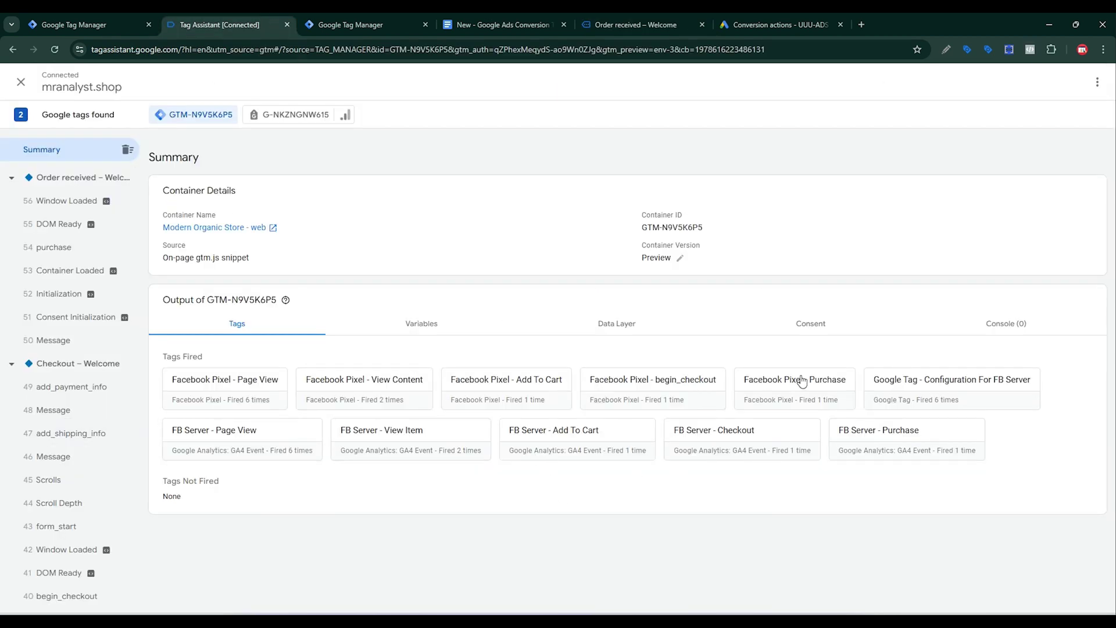
# Leave Tag Assistant and move to the Google Ads Conversion actions tab
pyautogui.hotkey('ctrl', 'shift', 'Tab')
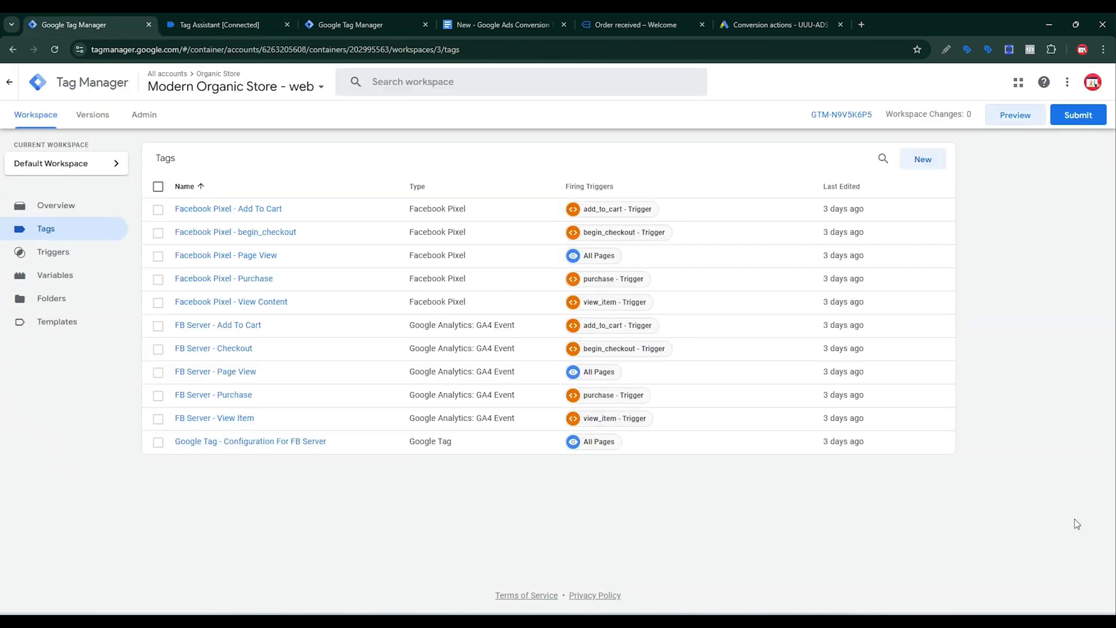
pyautogui.click(777, 26)
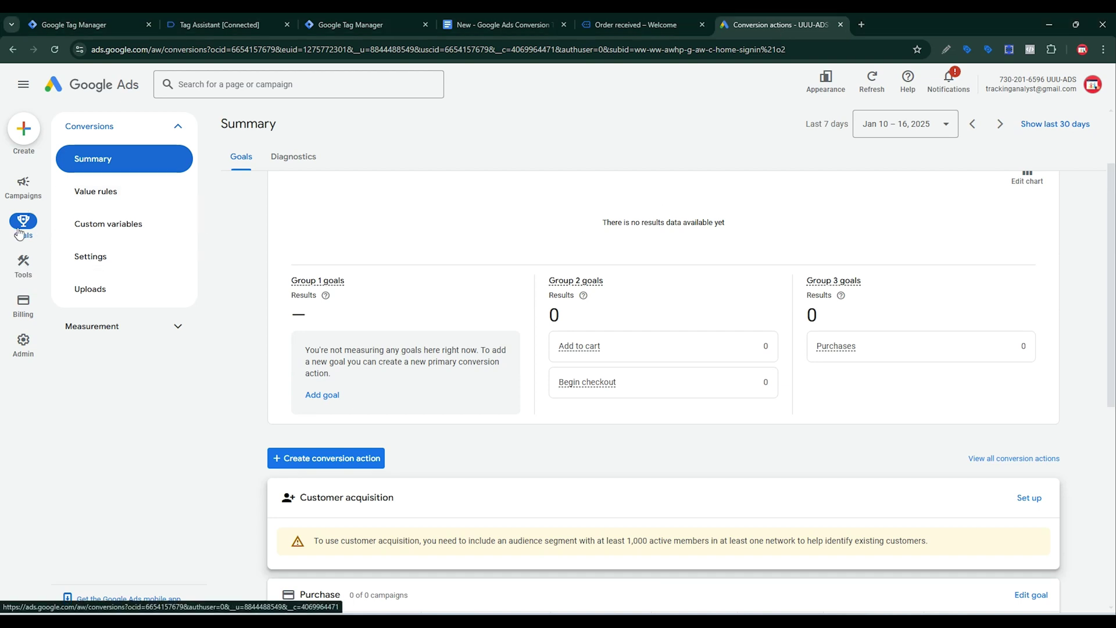
pyautogui.click(311, 459)
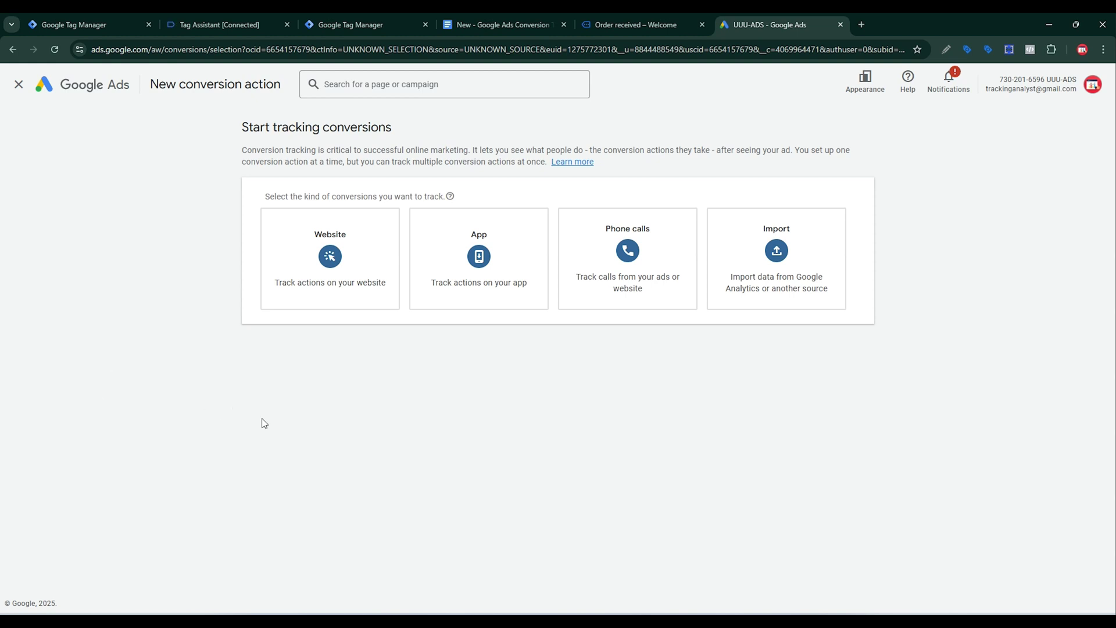
pyautogui.click(329, 279)
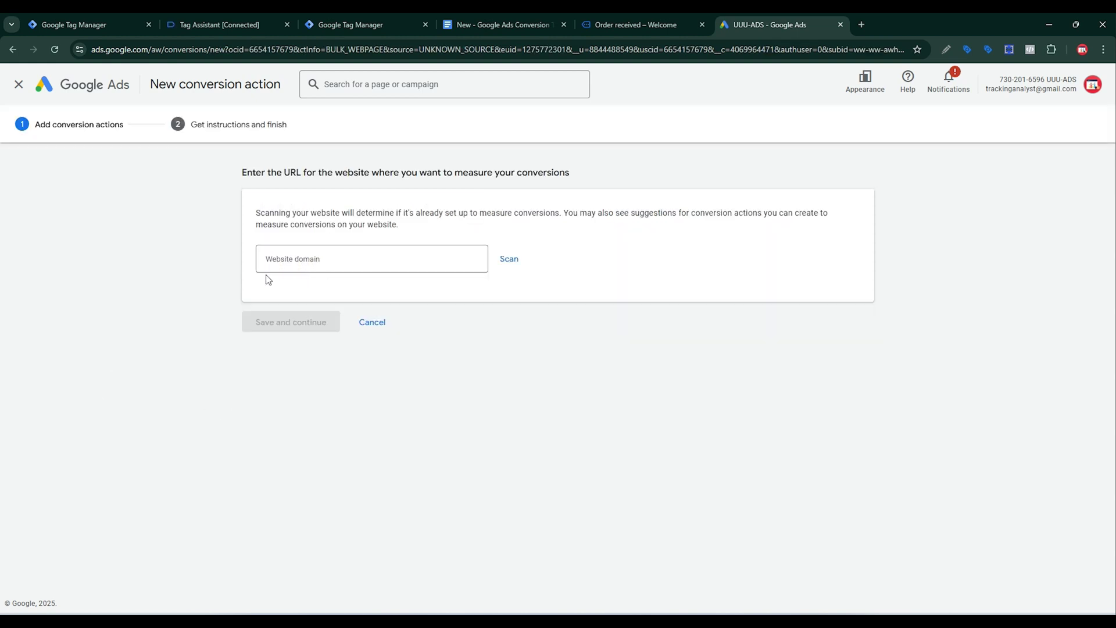
pyautogui.click(608, 22)
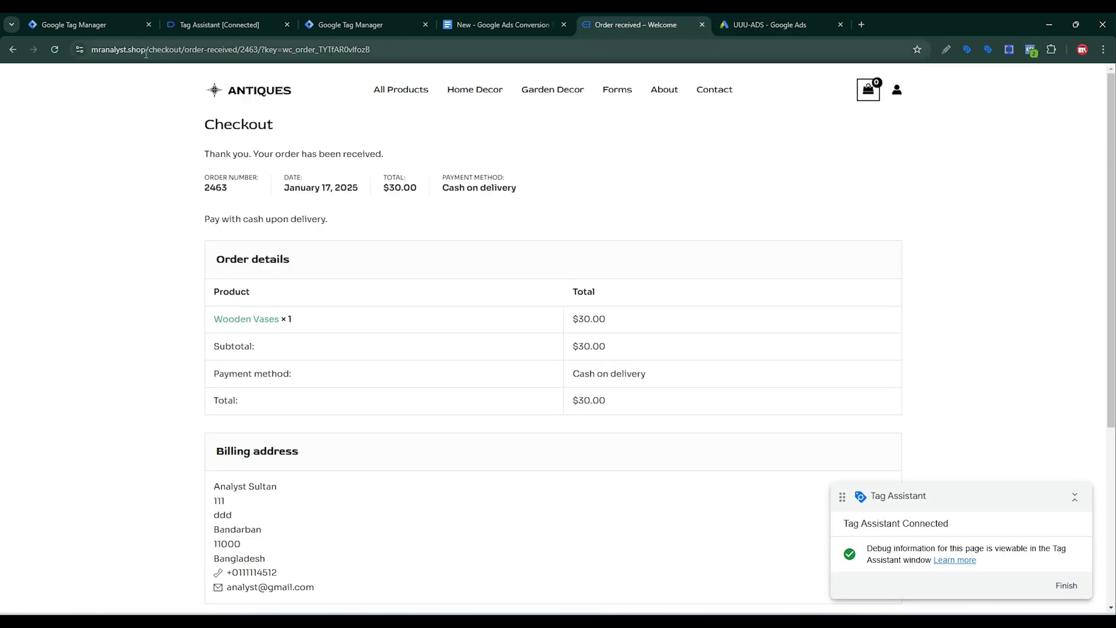
pyautogui.moveTo(145, 49); pyautogui.dragTo(42, 69)
pyautogui.hotkey('ctrl', 'c')
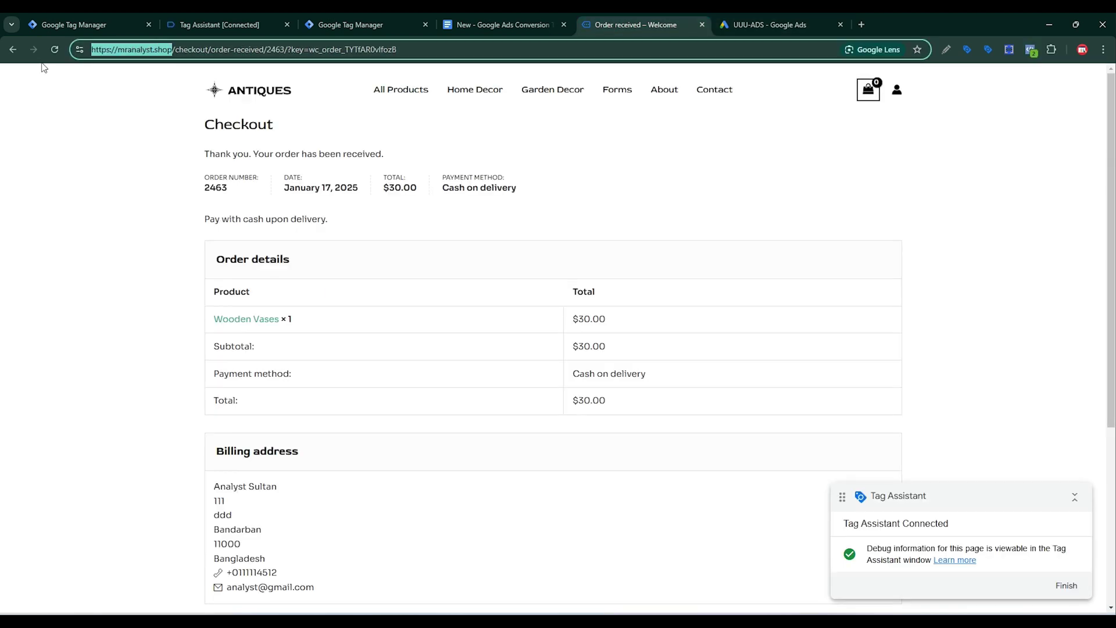
pyautogui.click(70, 23)
pyautogui.click(767, 25)
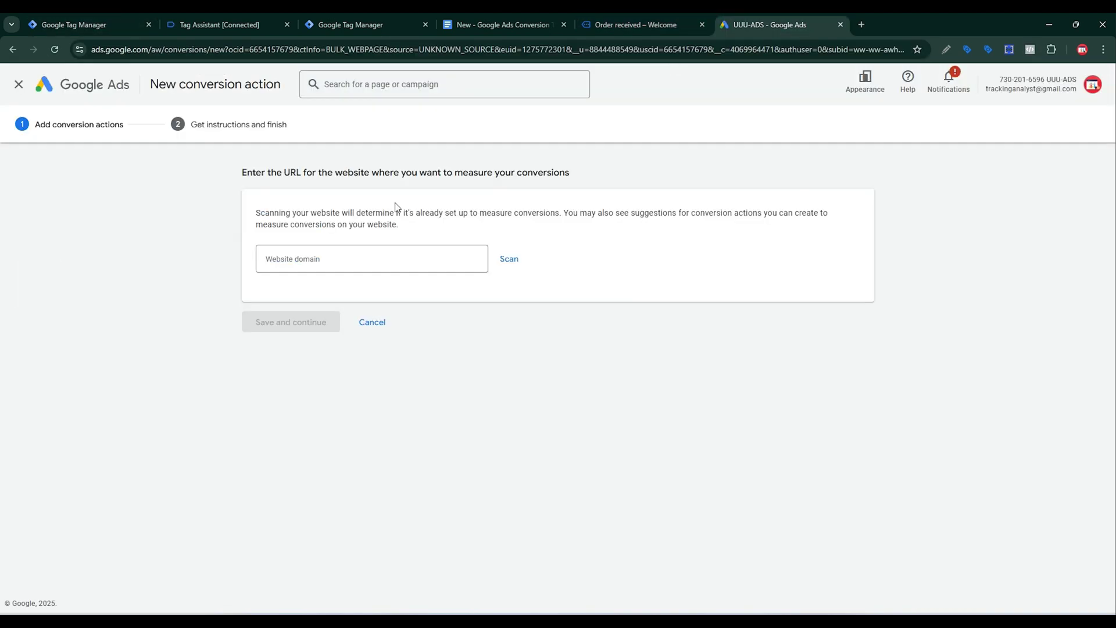
pyautogui.click(351, 259)
pyautogui.hotkey('ctrl', 'v')
pyautogui.click(514, 260)
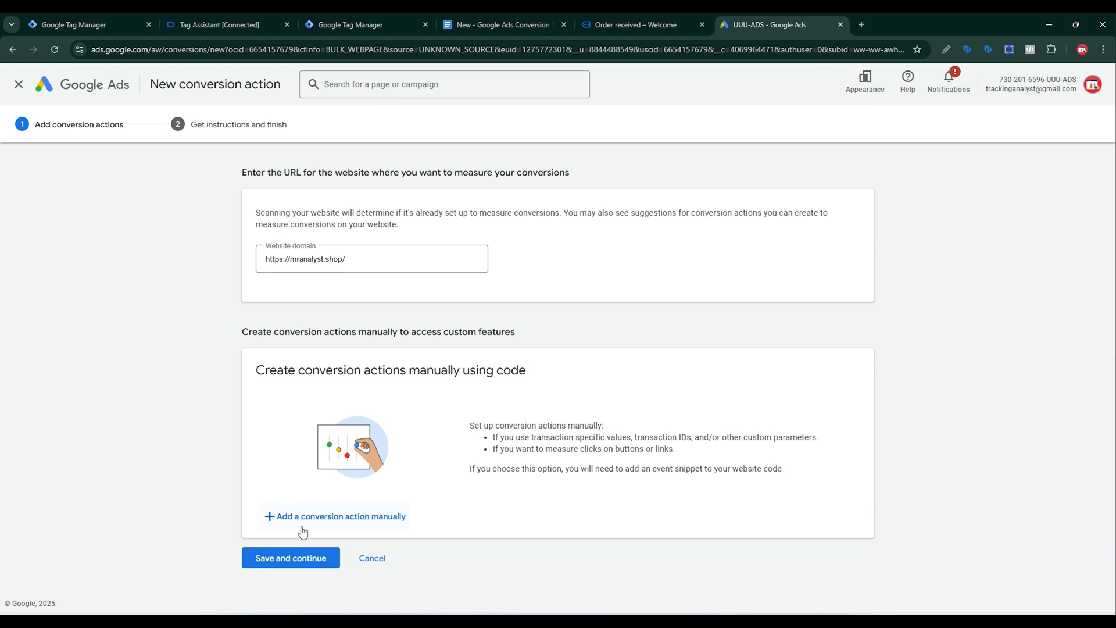
# Add a manual conversion action with category Purchase, named 'Purchase - For Google Ads'
pyautogui.click(324, 520)
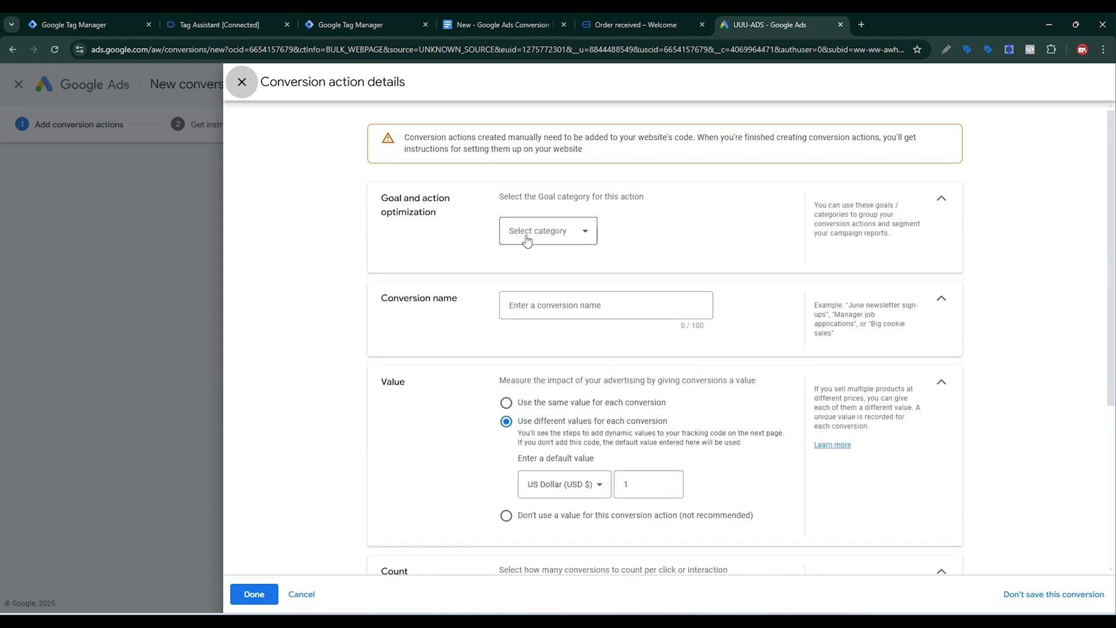
pyautogui.click(543, 235)
pyautogui.click(544, 265)
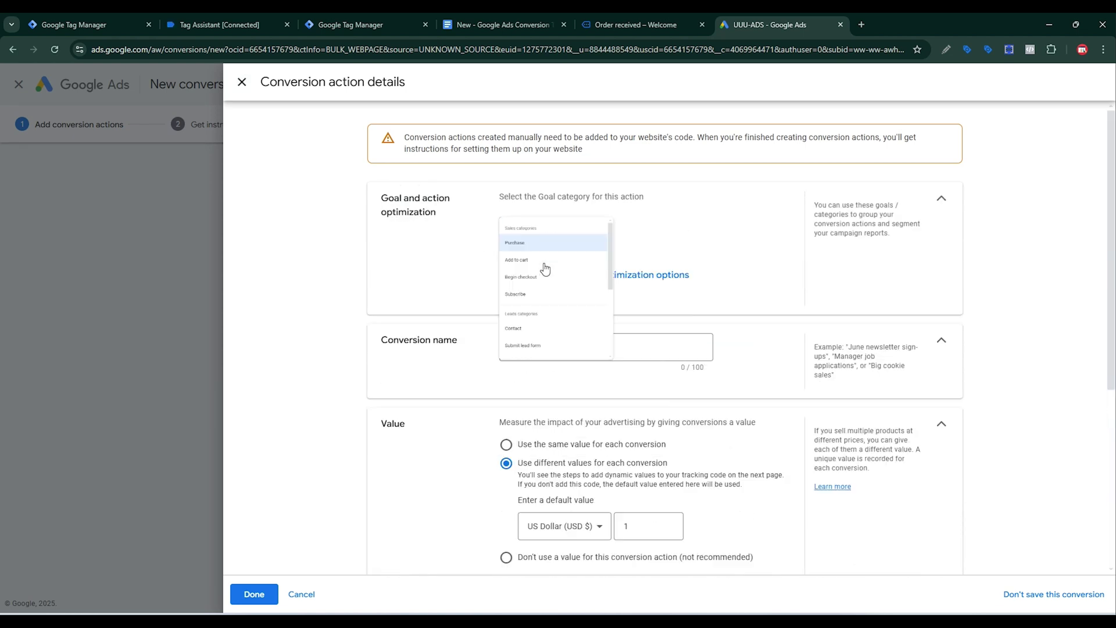
pyautogui.click(529, 282)
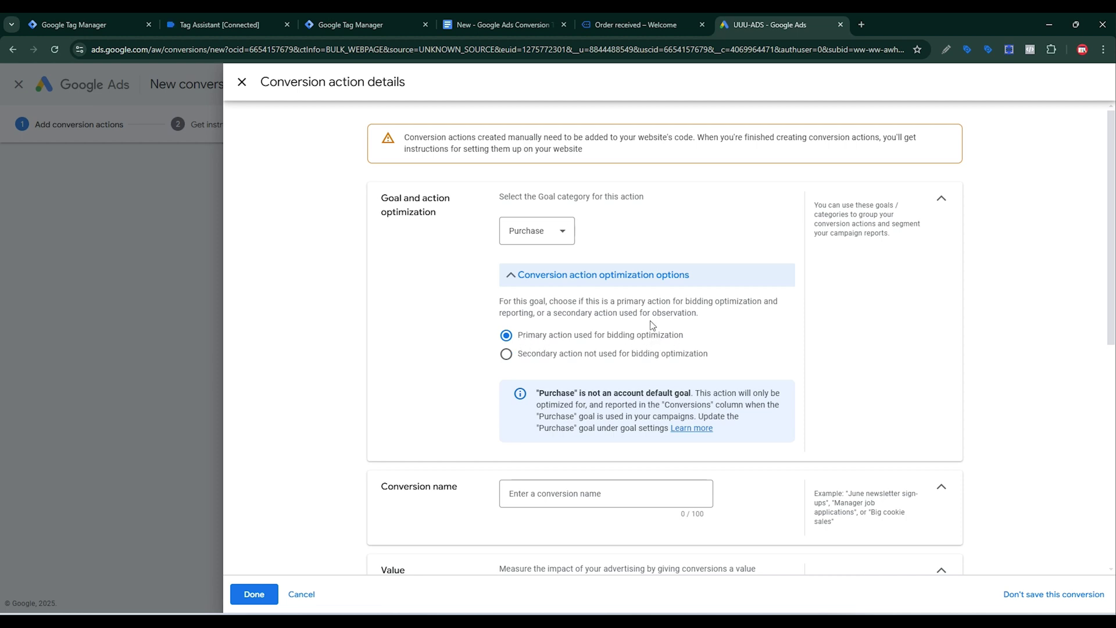
pyautogui.scroll(-2, 534, 381)
pyautogui.click(534, 381)
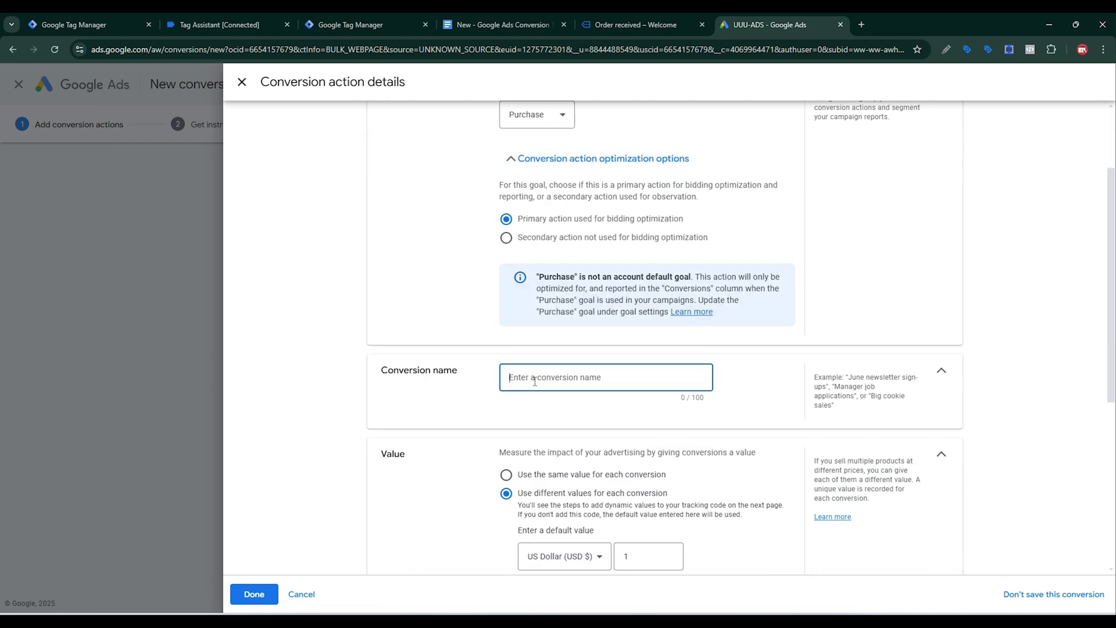
pyautogui.write('Purchase - For Google Ads')
# Use different values per conversion, keep Every count, and save the conversion action
pyautogui.scroll(-1, 596, 407)
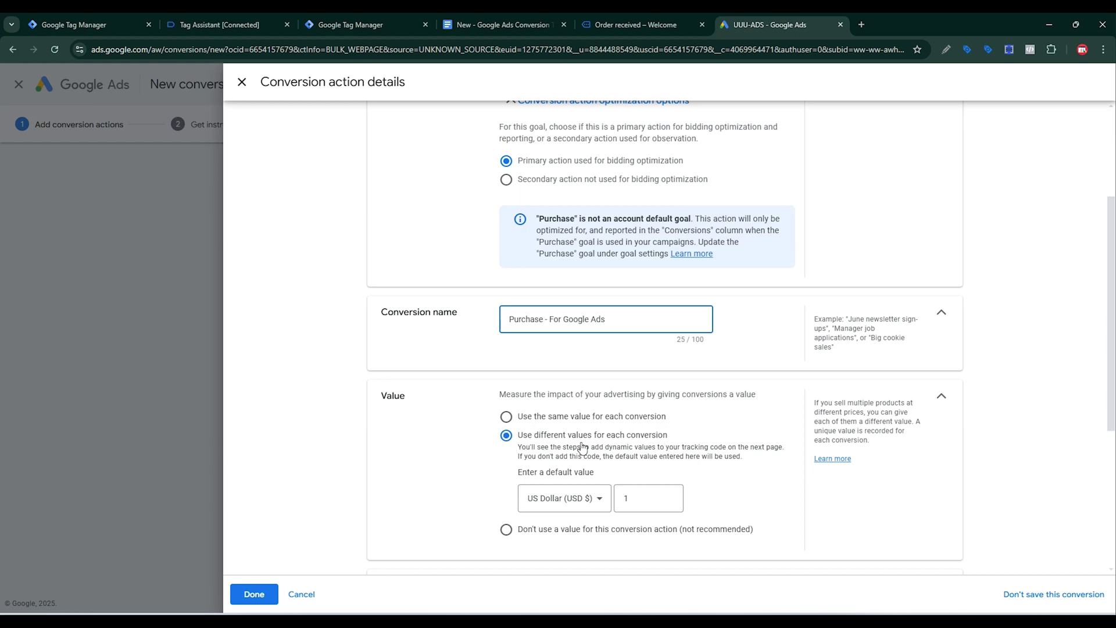
pyautogui.click(587, 418)
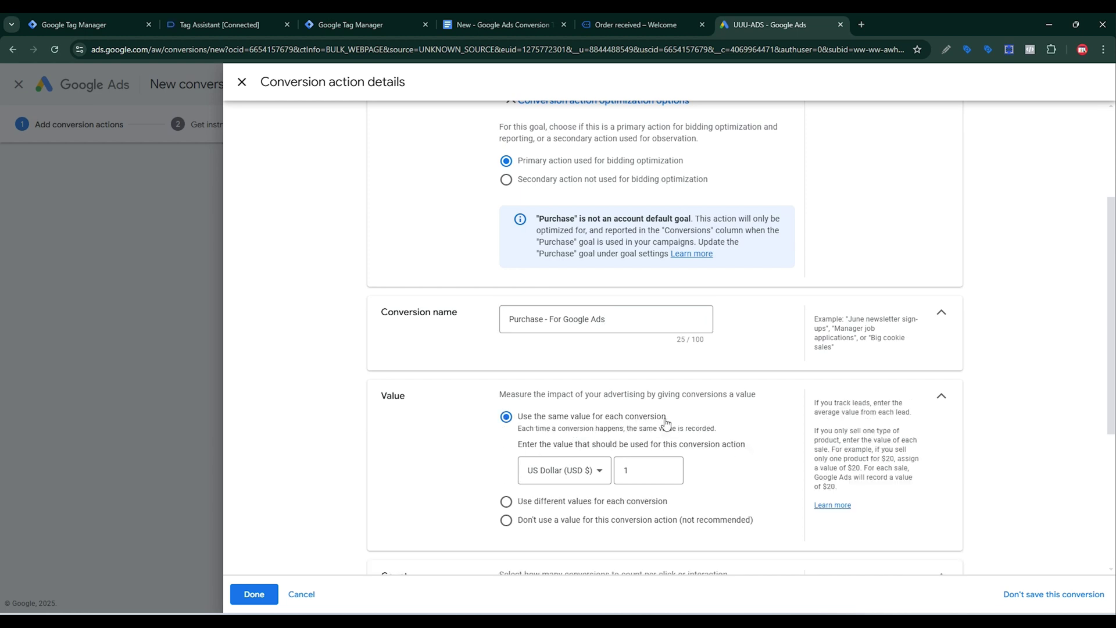
pyautogui.click(505, 501)
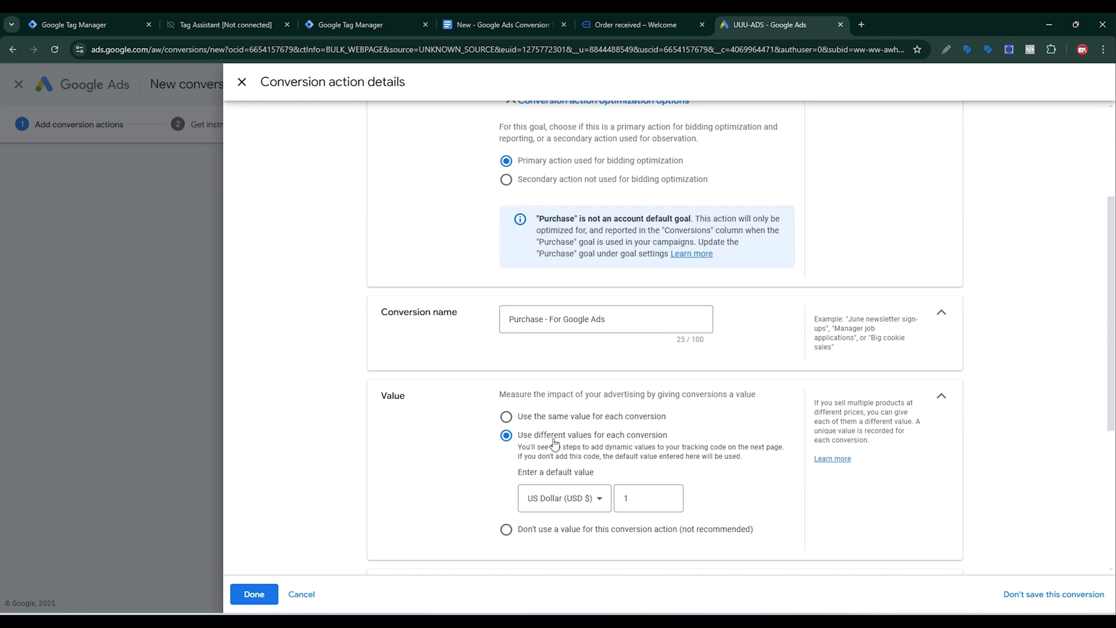
pyautogui.scroll(-2, 723, 435)
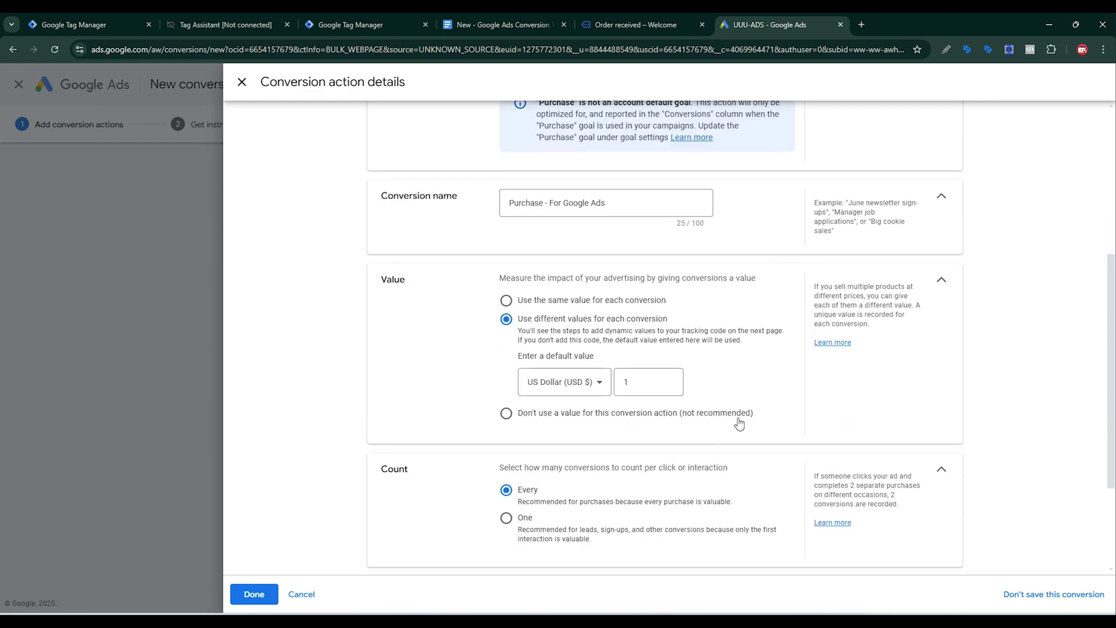
pyautogui.scroll(-1, 702, 429)
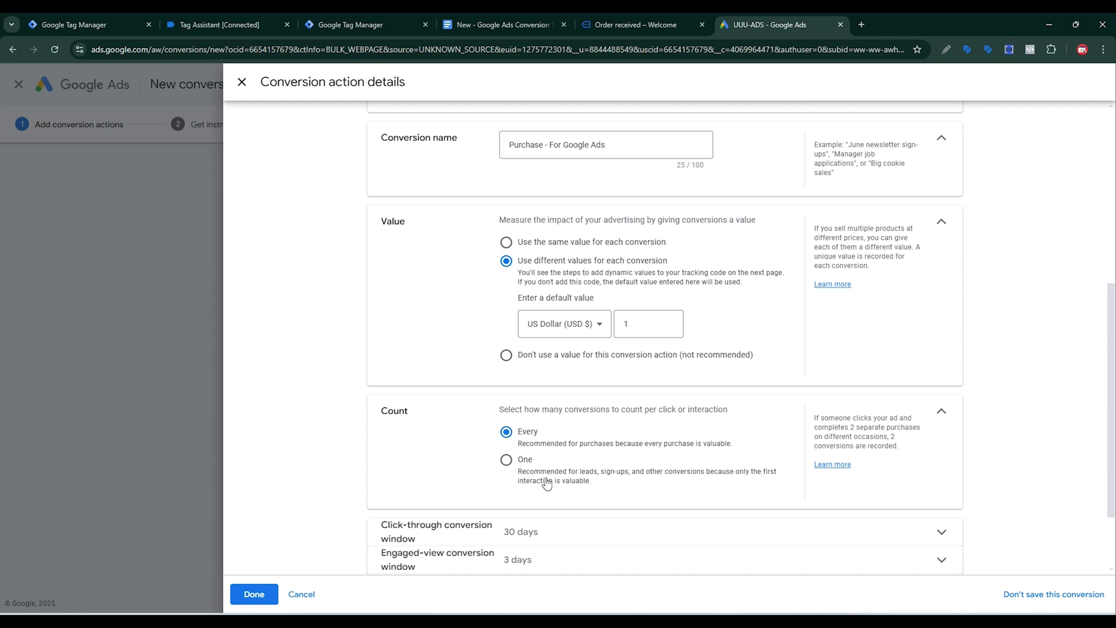
pyautogui.scroll(-2, 547, 482)
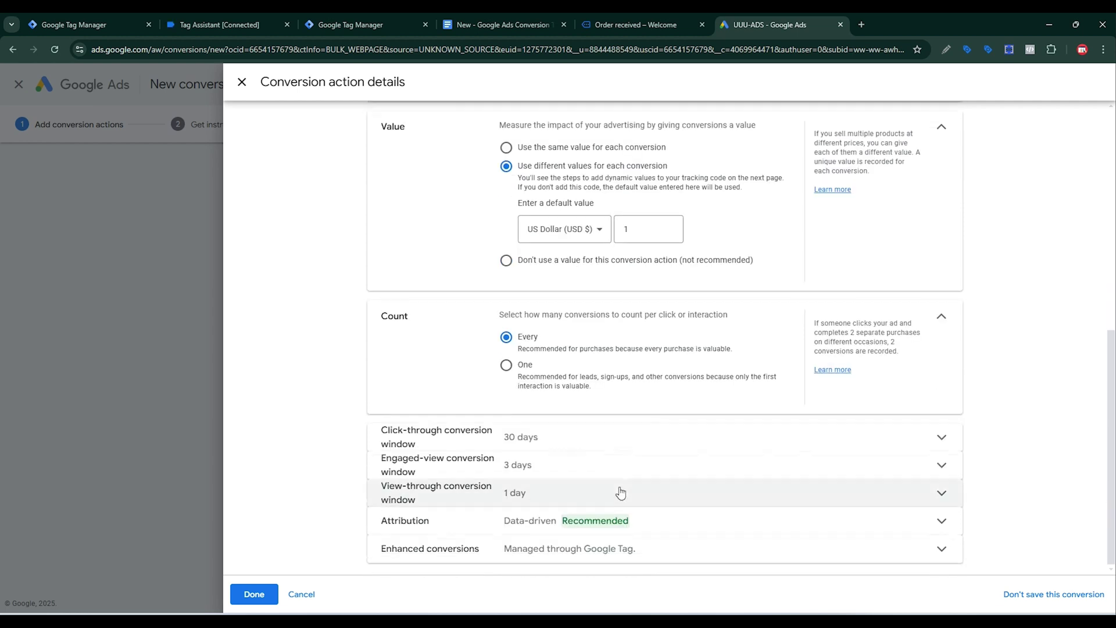
pyautogui.click(256, 593)
pyautogui.scroll(-1, 271, 593)
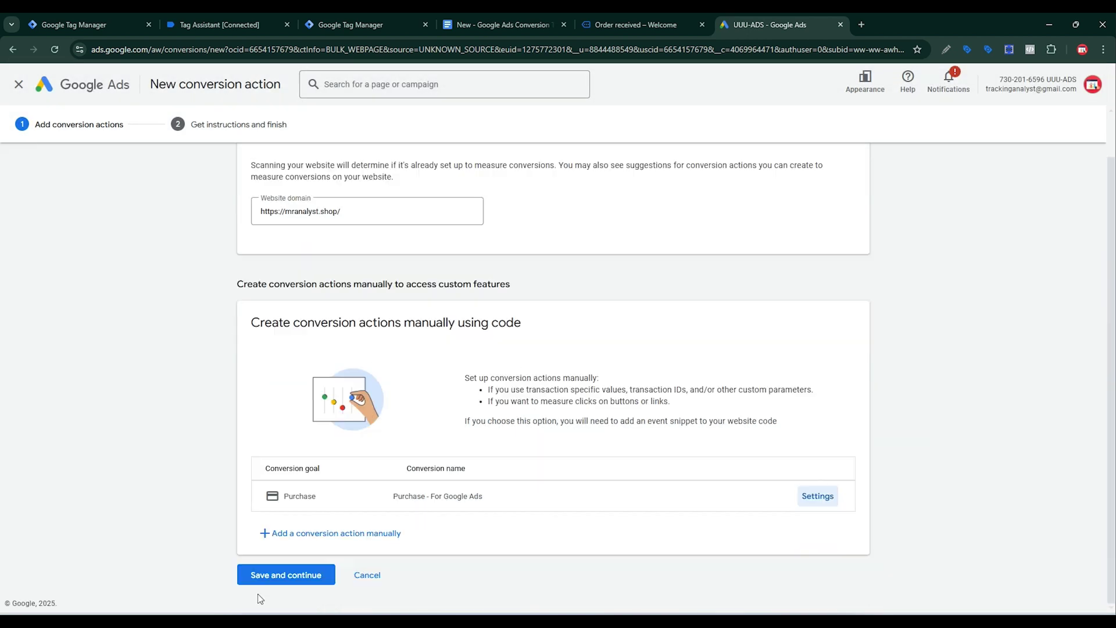
pyautogui.click(288, 582)
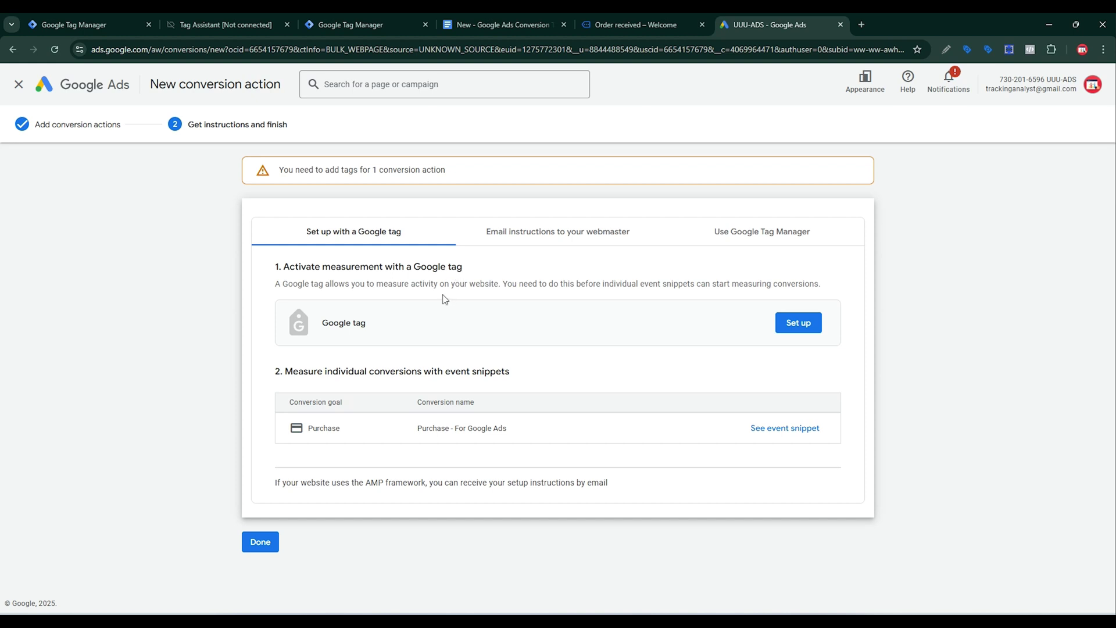
# Copy the conversion ID from the Google Tag Manager setup instructions and return to Tag Manager
pyautogui.click(750, 237)
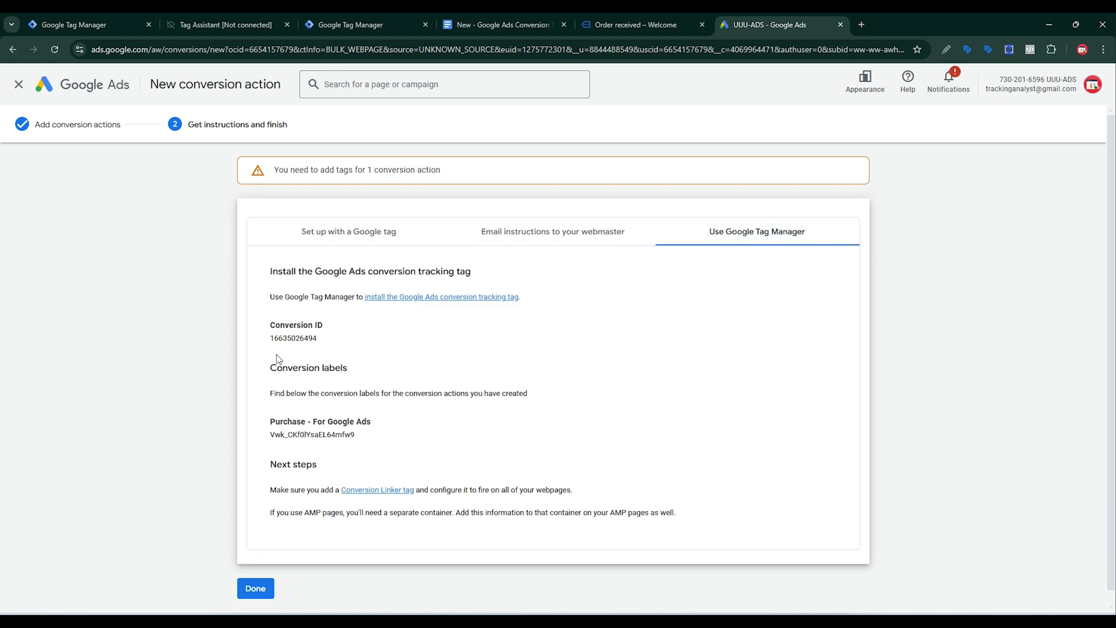
pyautogui.moveTo(271, 337); pyautogui.dragTo(327, 341)
pyautogui.click(351, 353)
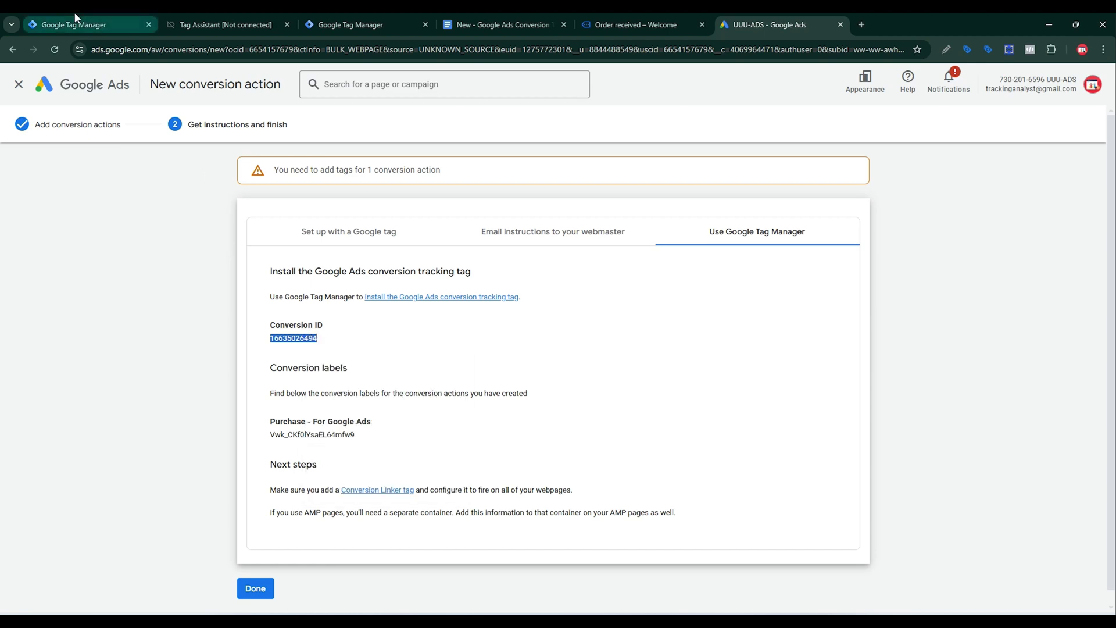
pyautogui.click(74, 18)
# Start a new Google Ads Conversion Tracking tag and save the required Conversion Linker tag
pyautogui.click(913, 165)
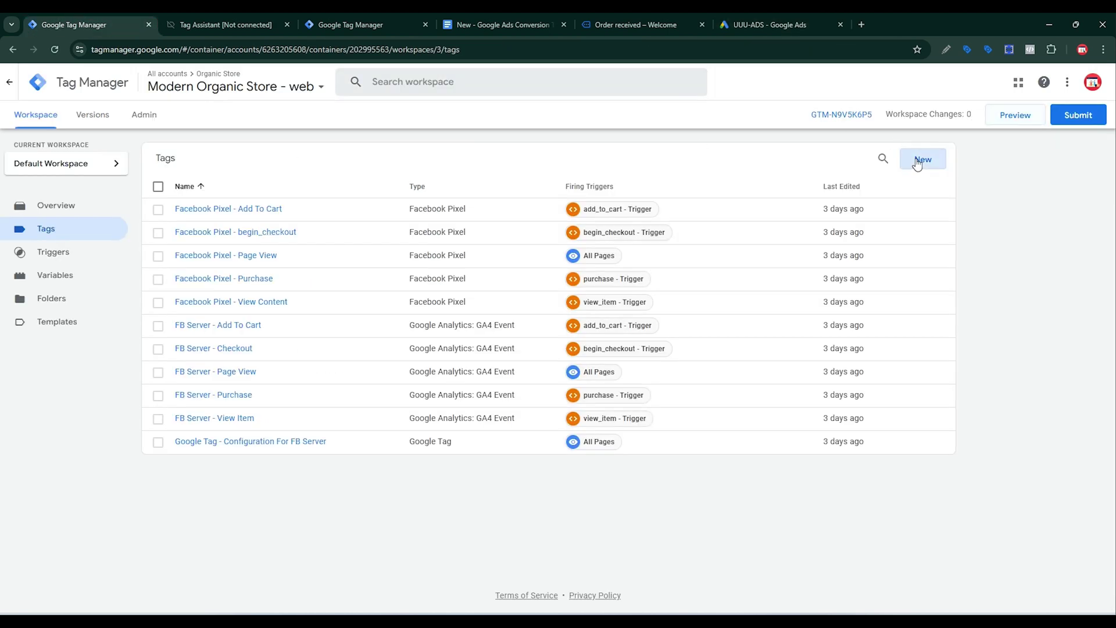
pyautogui.click(902, 169)
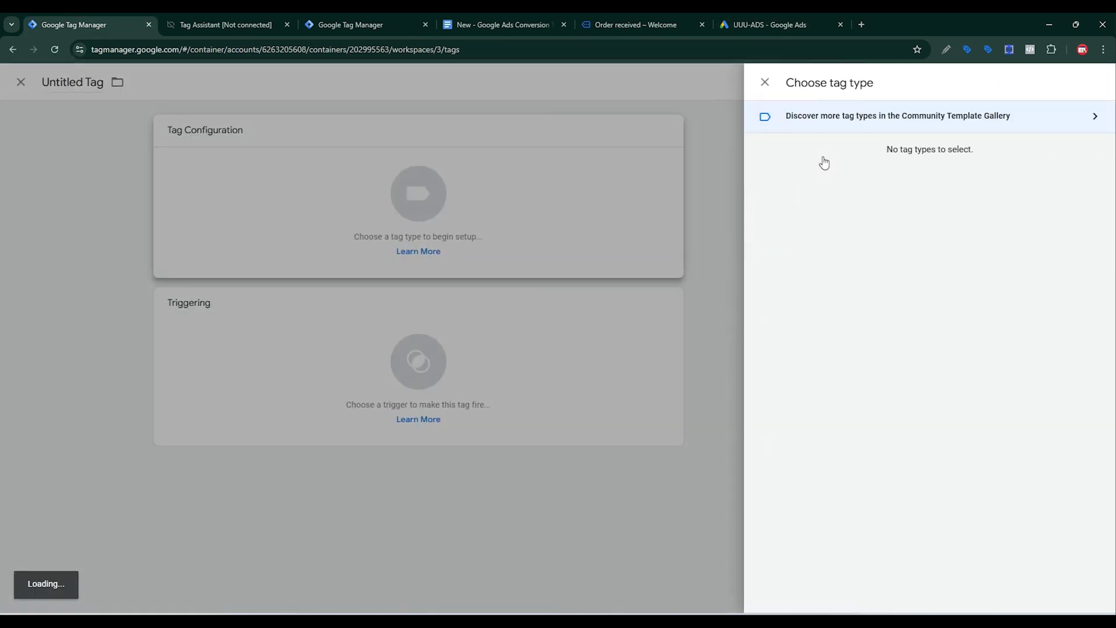
pyautogui.click(817, 218)
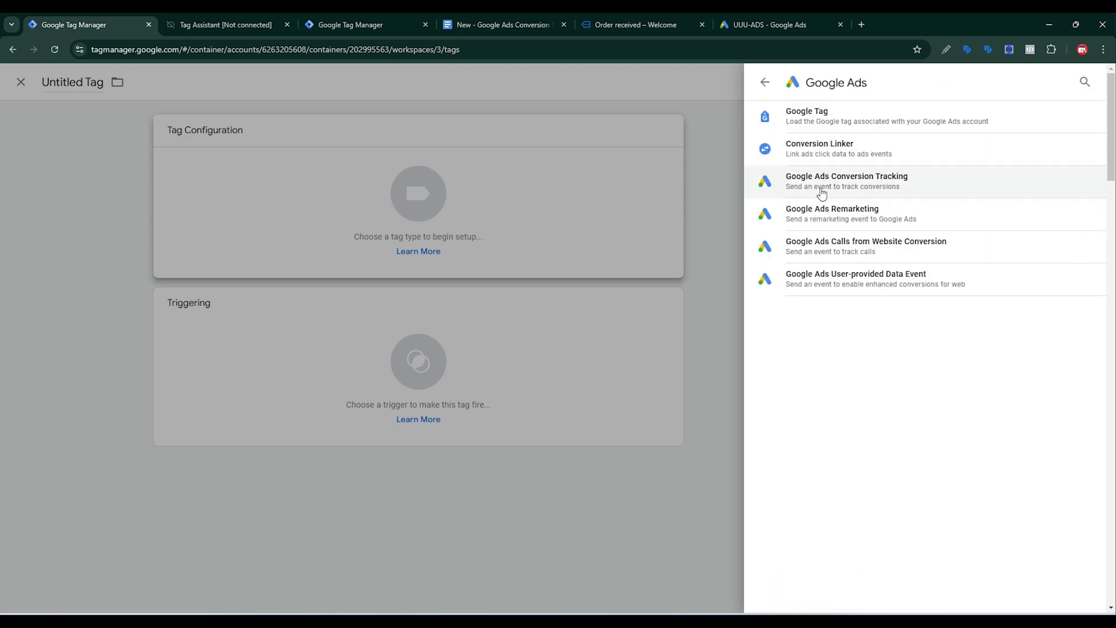
pyautogui.click(821, 193)
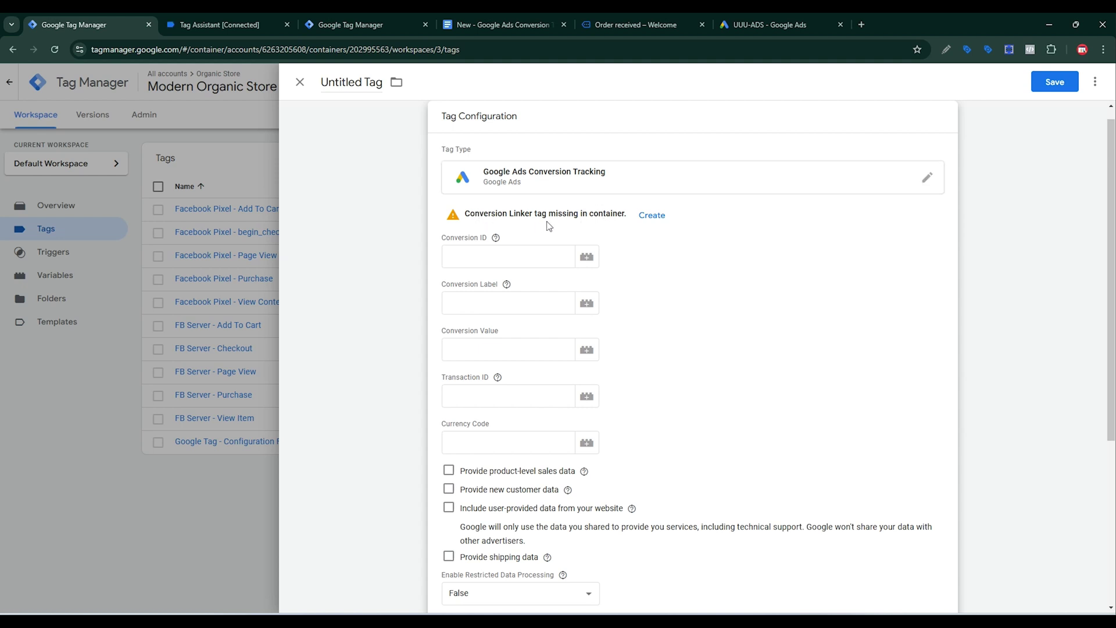
pyautogui.click(651, 216)
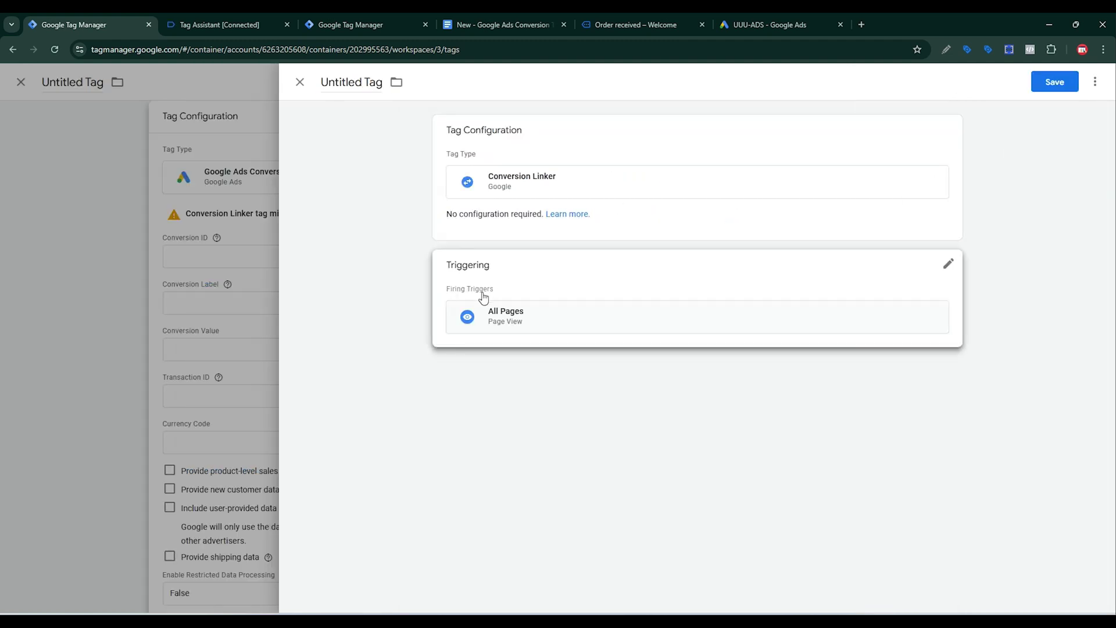
pyautogui.click(1054, 81)
pyautogui.click(654, 254)
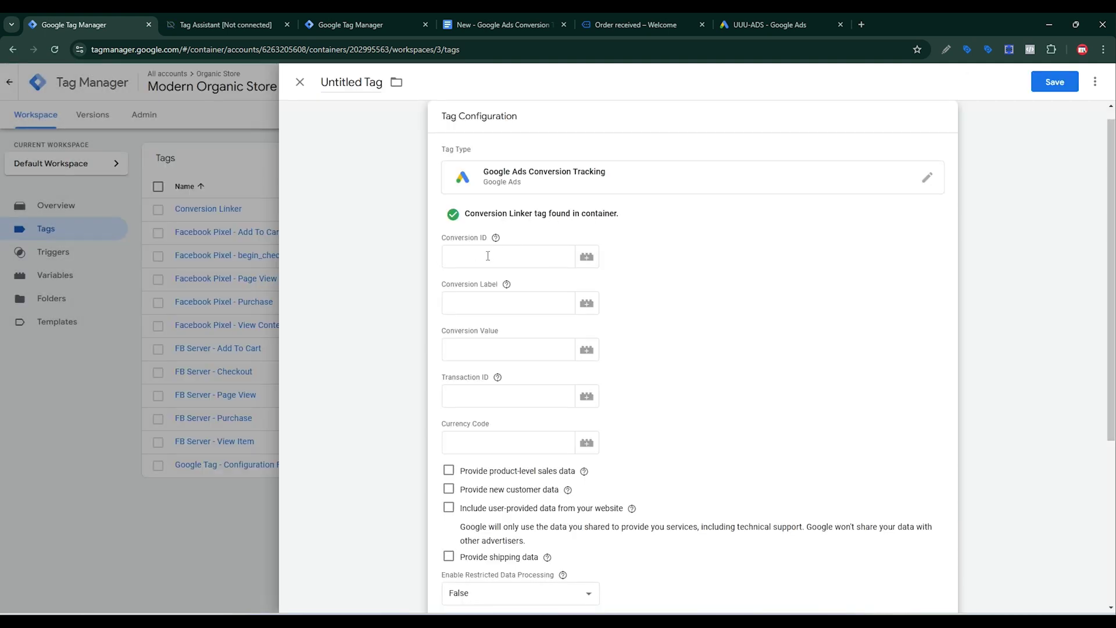
pyautogui.click(742, 22)
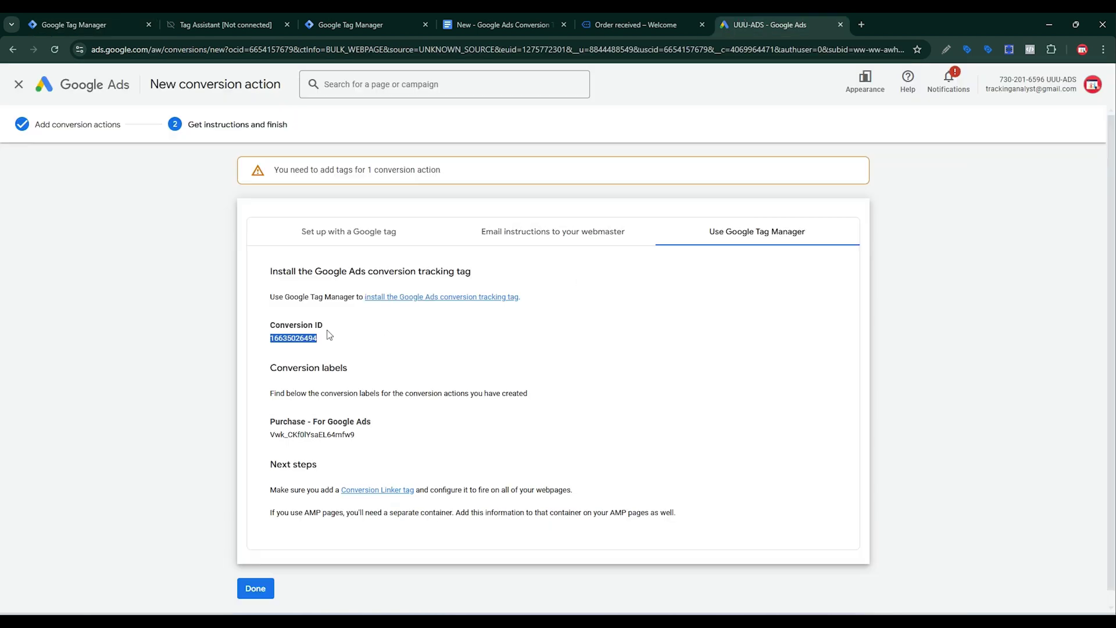
pyautogui.click(139, 22)
pyautogui.click(474, 250)
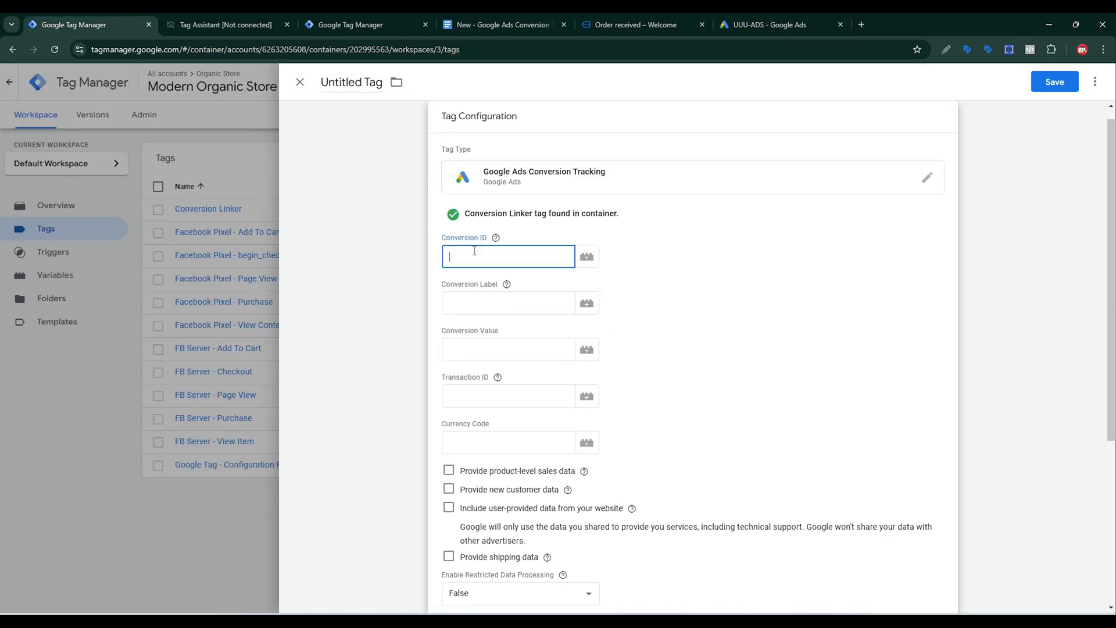
pyautogui.hotkey('ctrl', 'v')
pyautogui.click(755, 21)
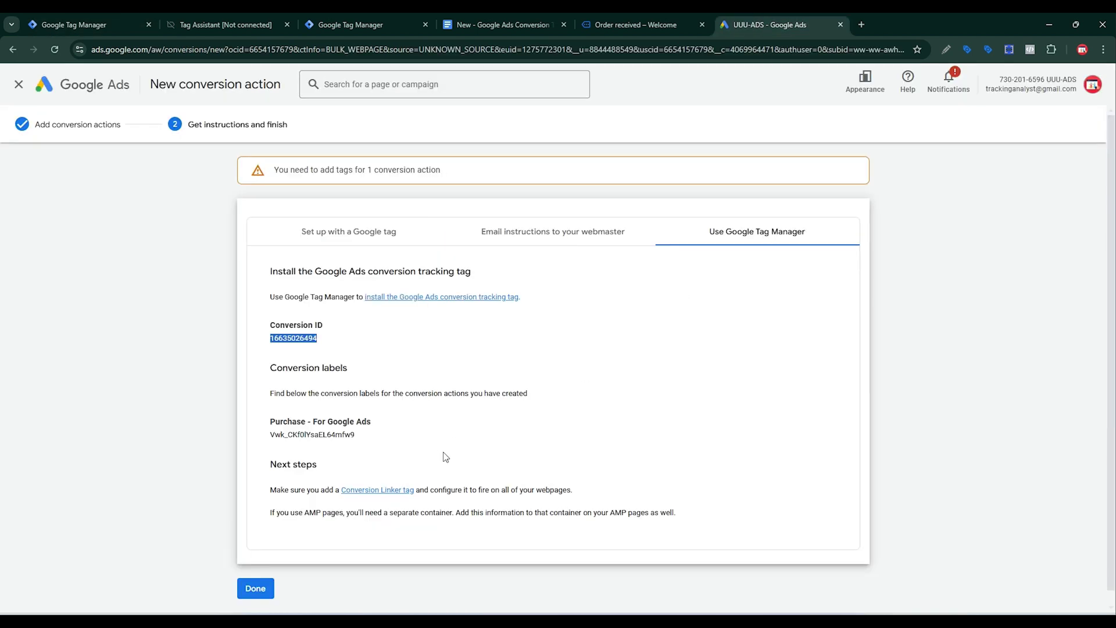
pyautogui.moveTo(271, 432); pyautogui.dragTo(355, 435)
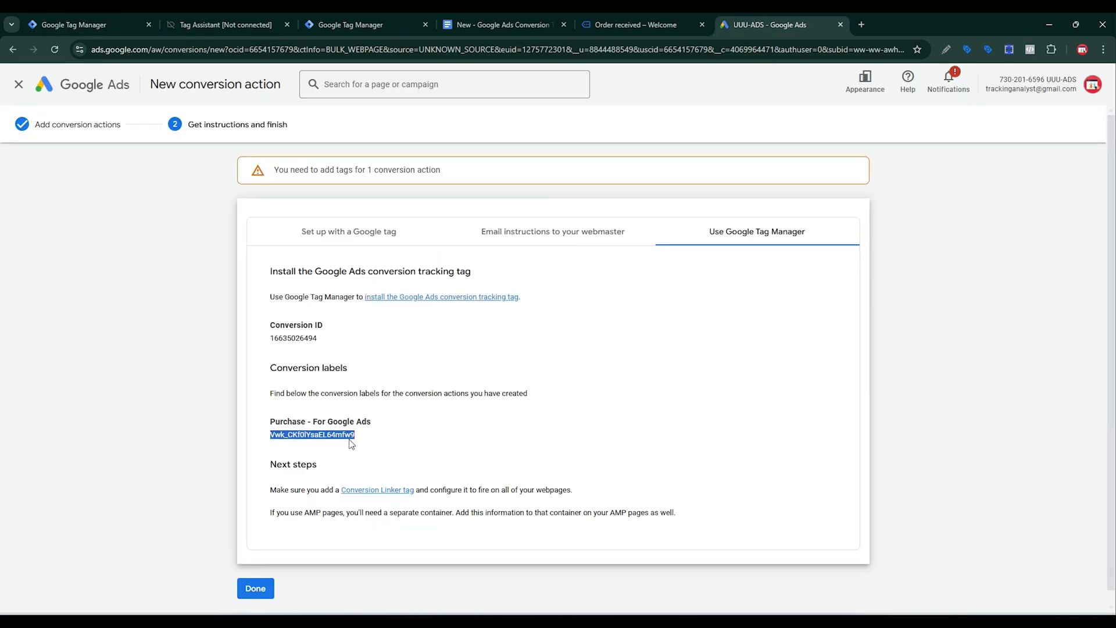
pyautogui.rightClick(347, 437)
pyautogui.click(365, 451)
# Paste the Purchase label into the tag's Conversion Label field, then switch to the setup guide document
pyautogui.click(81, 24)
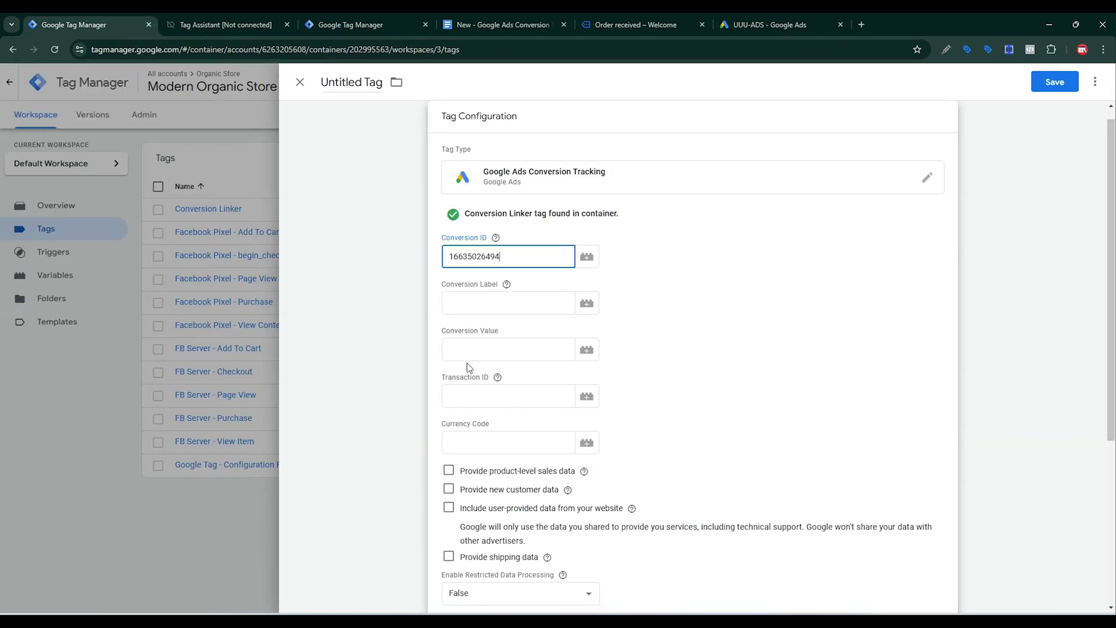
pyautogui.click(467, 304)
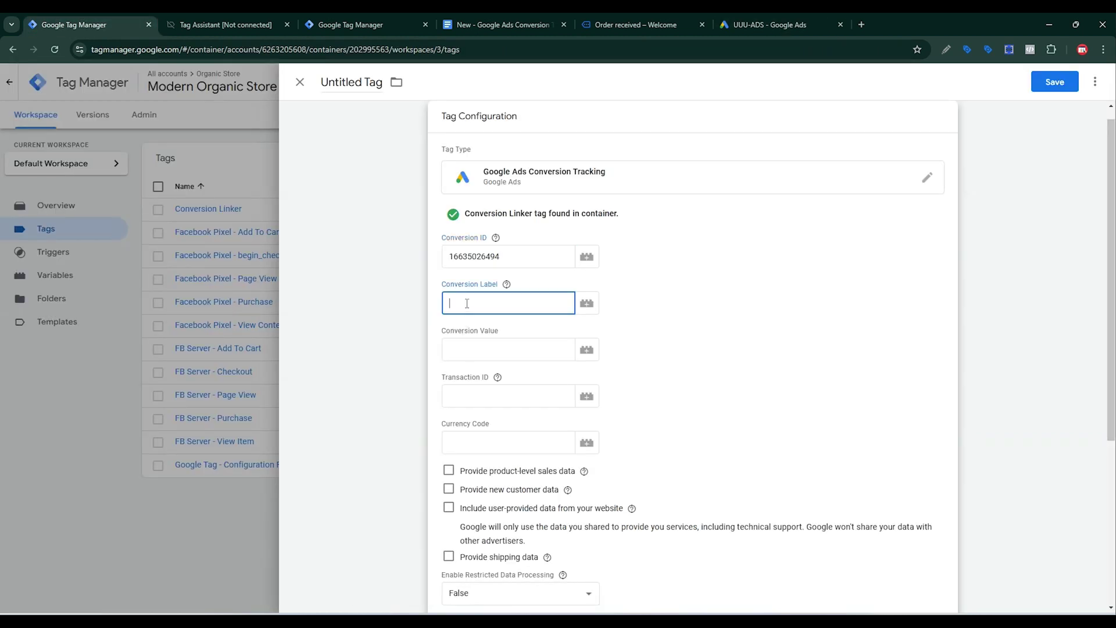
pyautogui.hotkey('ctrl', 'v')
pyautogui.click(506, 283)
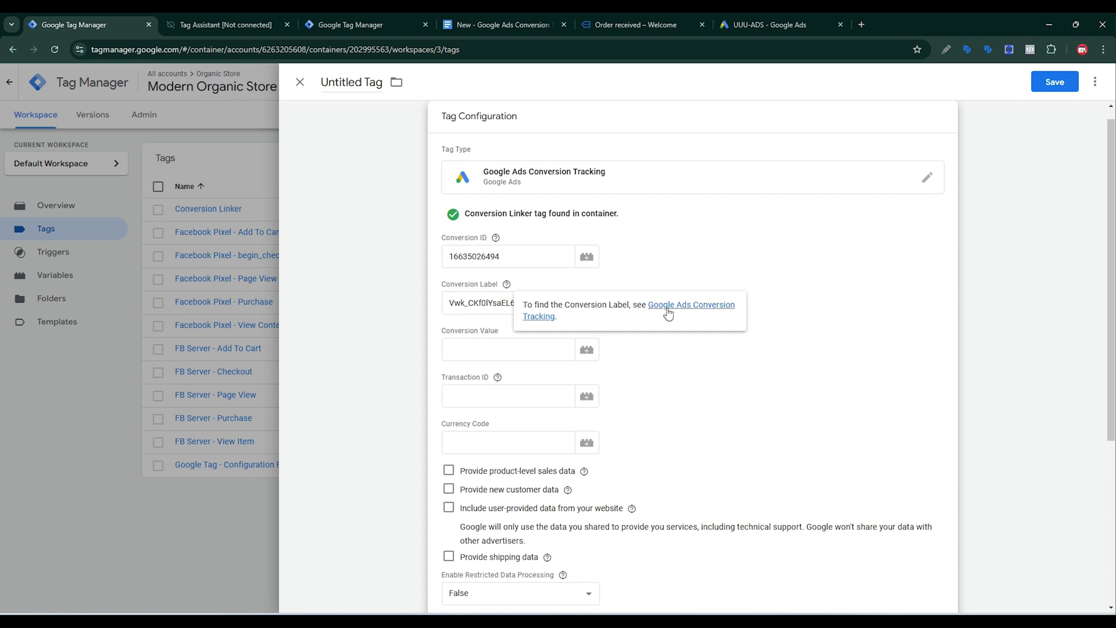
pyautogui.click(730, 401)
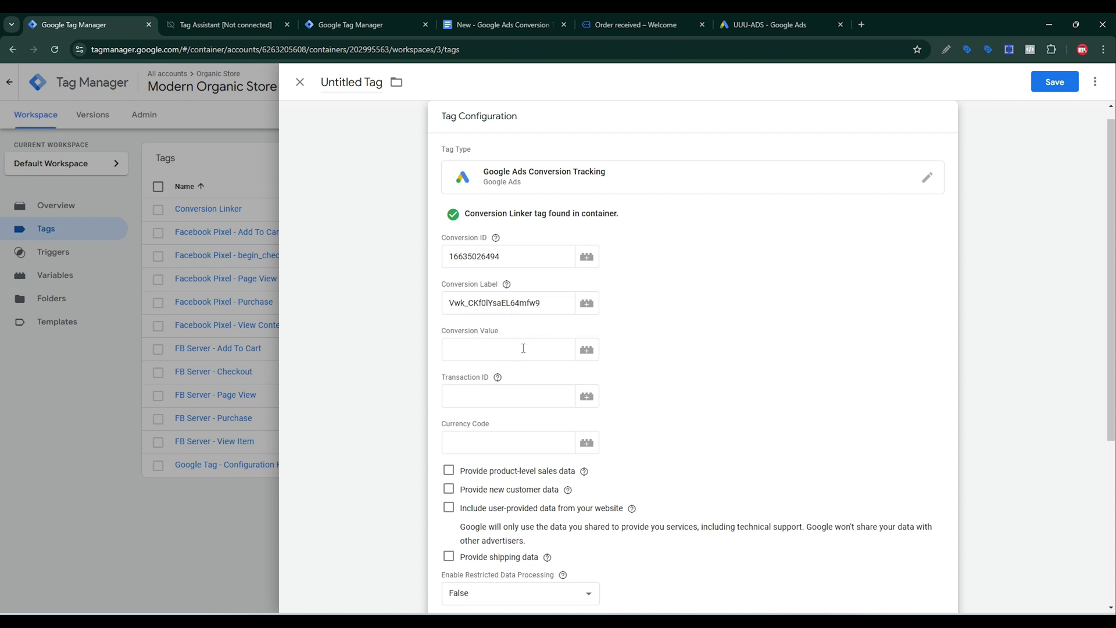
pyautogui.click(536, 13)
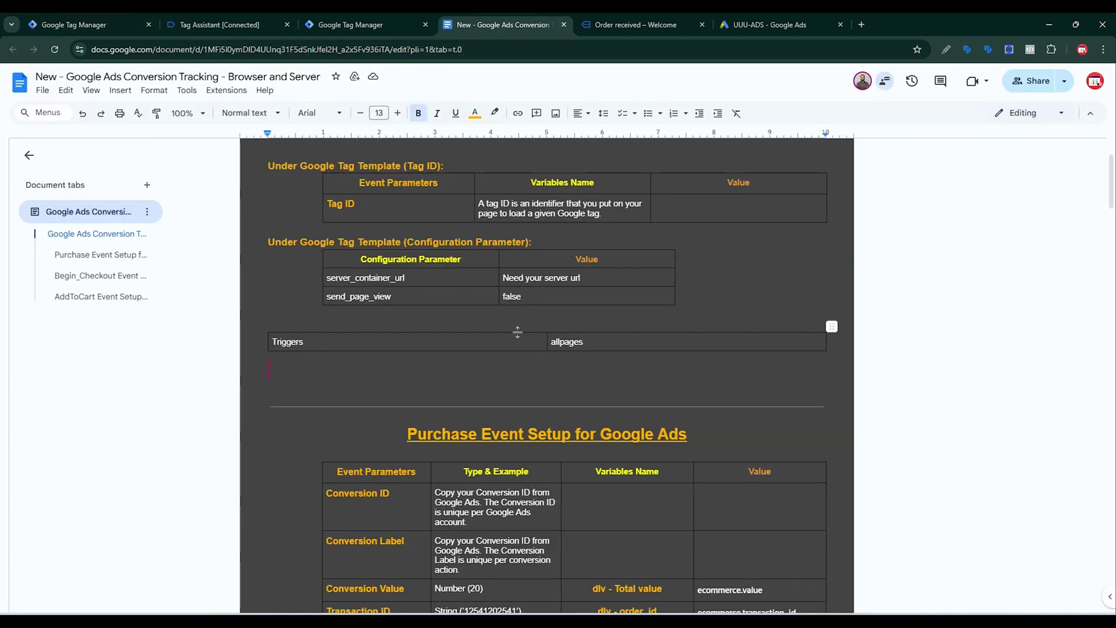
# Find the guide's Purchase Event Setup table mapping value, transaction ID and currency to dlv variables
pyautogui.scroll(-5, 528, 327)
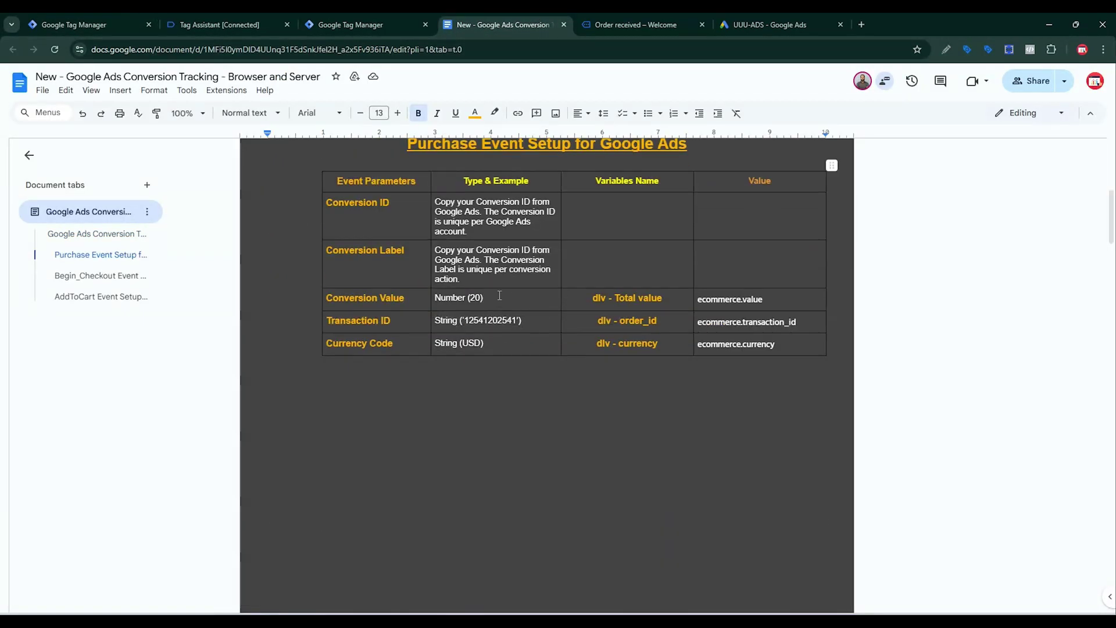
pyautogui.click(232, 19)
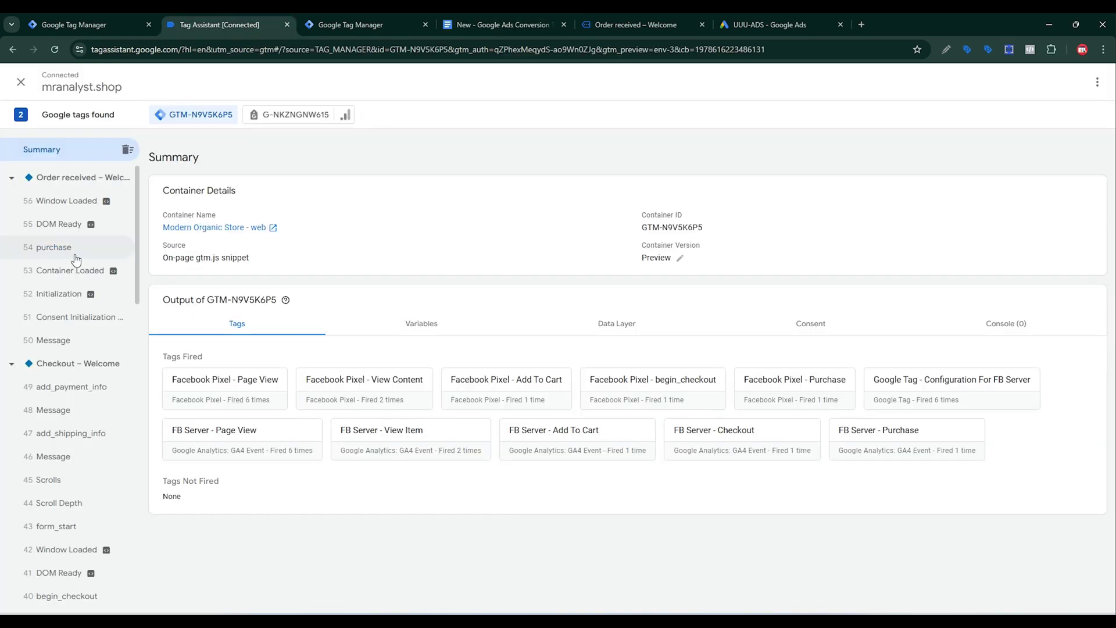
# Check the purchase event's data layer for the ecommerce value 30 and currency USD
pyautogui.click(65, 257)
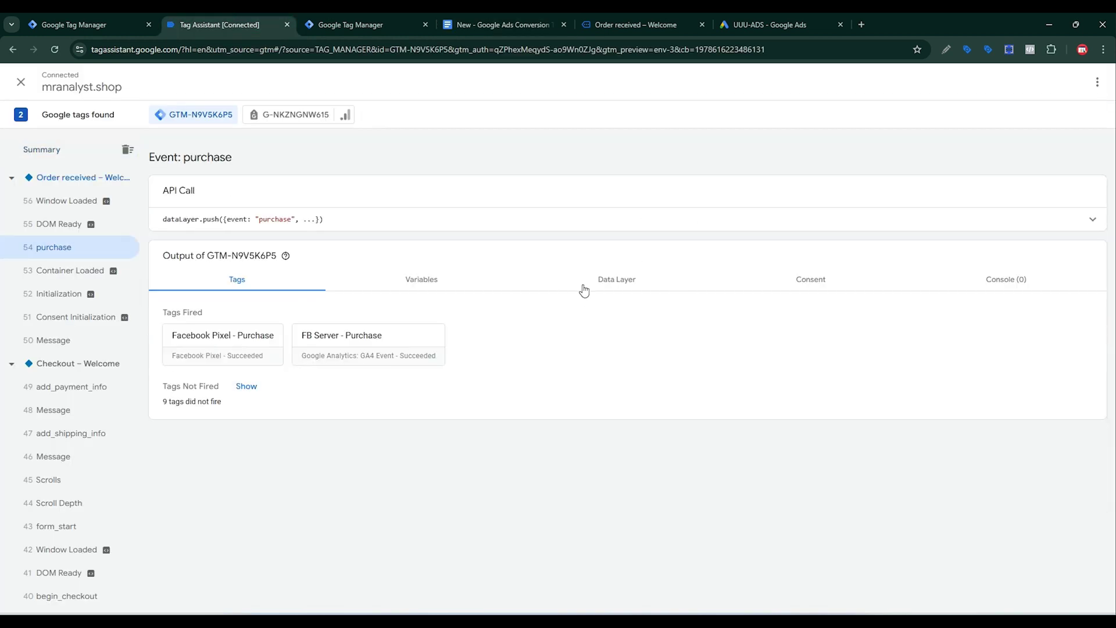
pyautogui.click(616, 280)
pyautogui.scroll(-15, 412, 375)
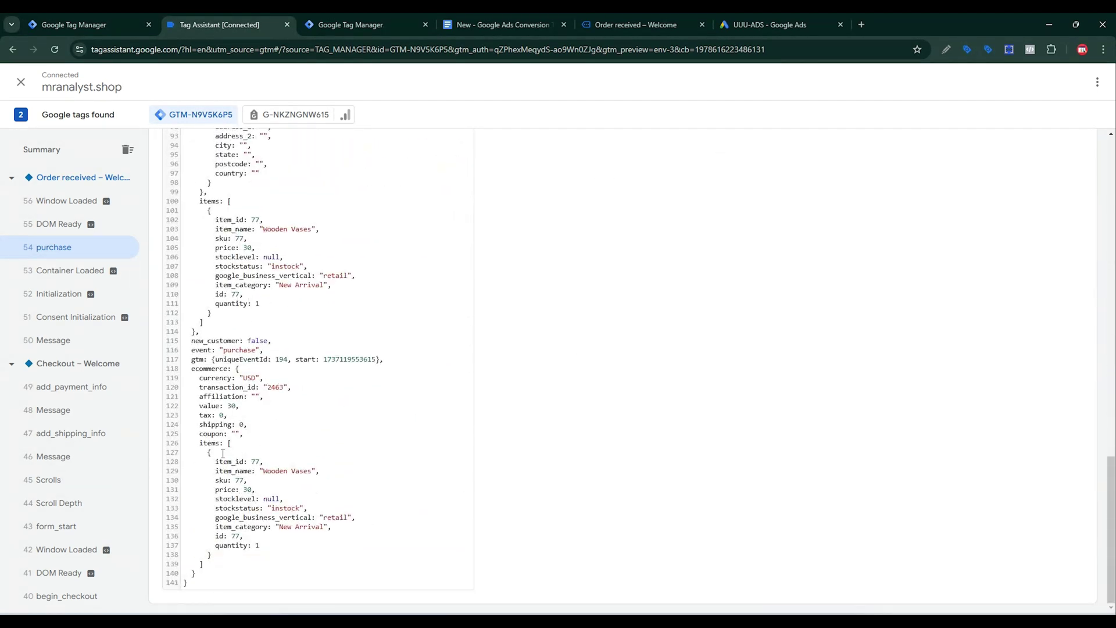
pyautogui.moveTo(192, 366); pyautogui.dragTo(220, 369)
pyautogui.moveTo(200, 406); pyautogui.dragTo(221, 406)
pyautogui.click(124, 23)
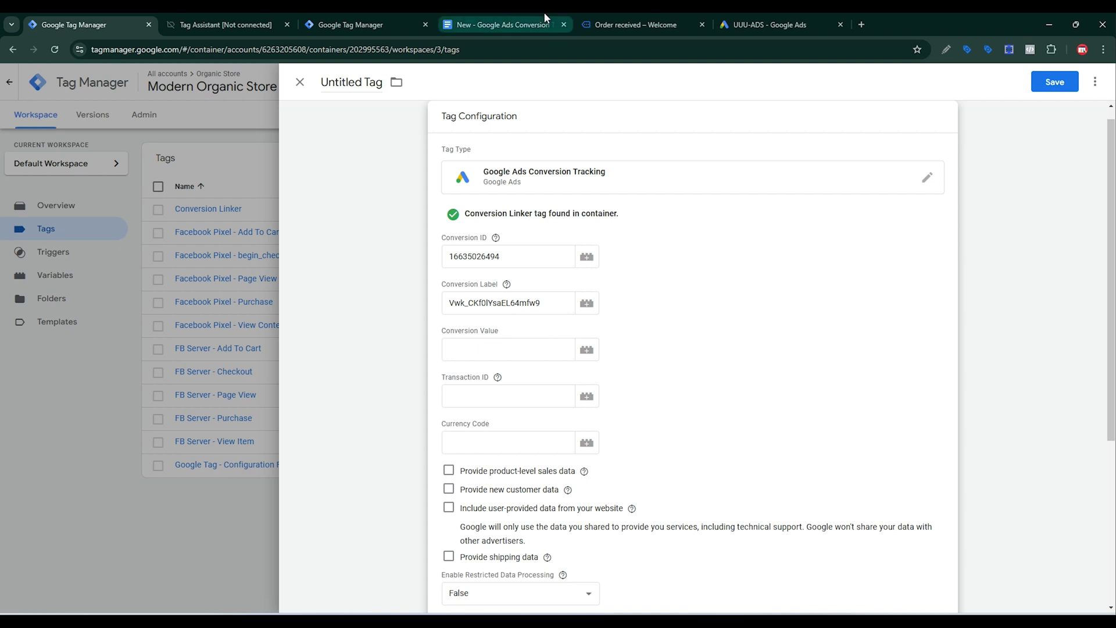
# Compare the doc's ecommerce value path against the ecommerce object in the purchase data layer
pyautogui.click(500, 24)
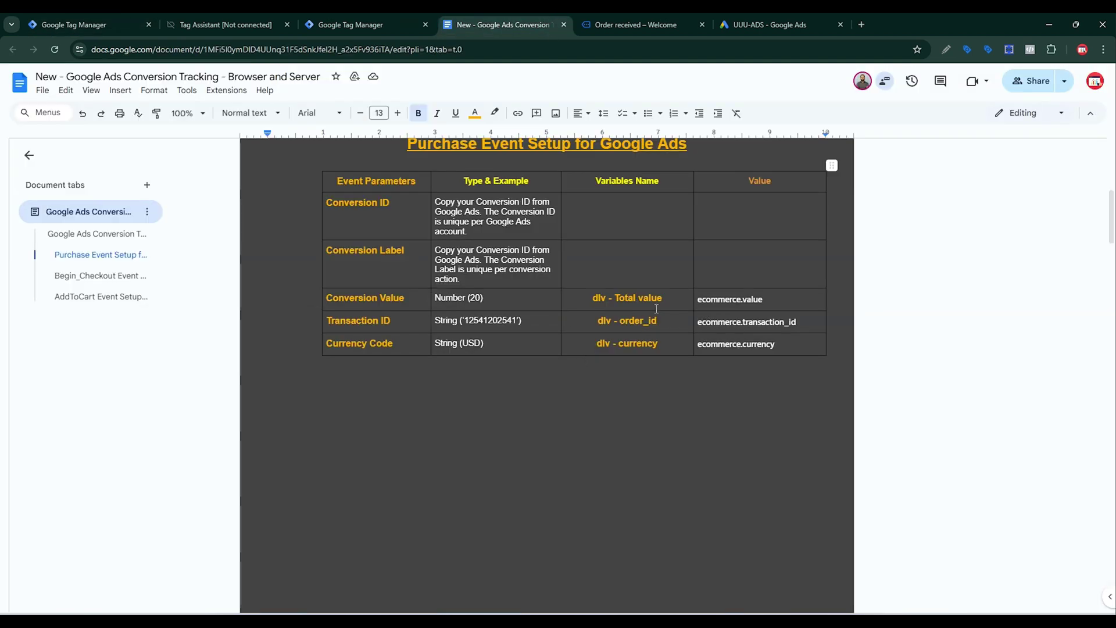
pyautogui.moveTo(699, 299); pyautogui.dragTo(742, 299)
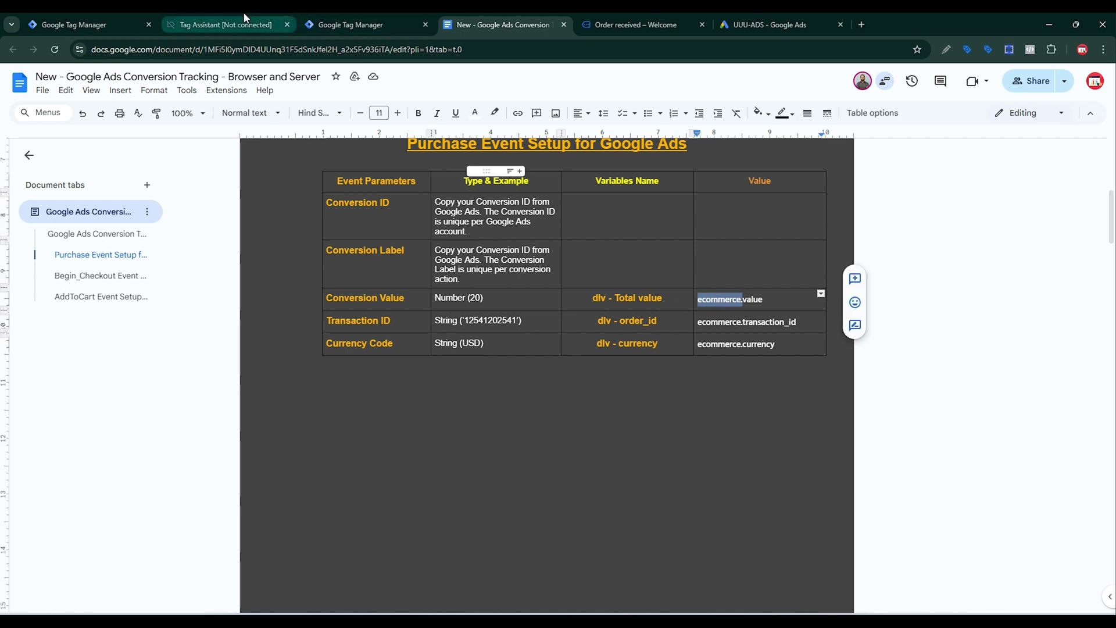
pyautogui.click(244, 23)
pyautogui.click(194, 394)
pyautogui.moveTo(191, 402); pyautogui.dragTo(230, 404)
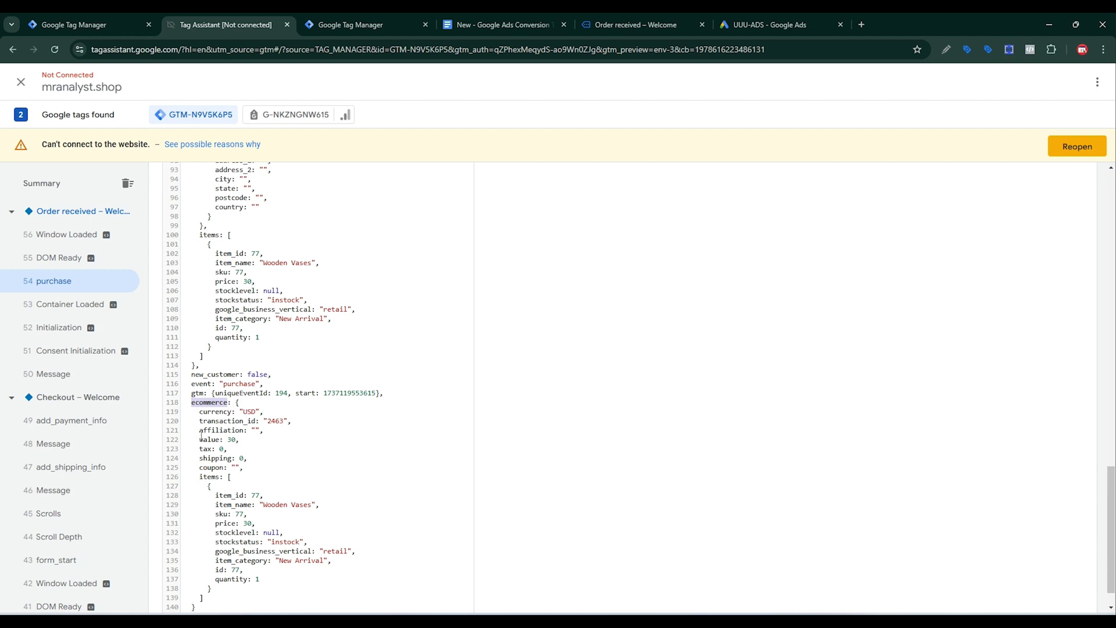
pyautogui.click(109, 24)
# Set the tag's Conversion Value to {{dlv - Total Value}}
pyautogui.click(535, 345)
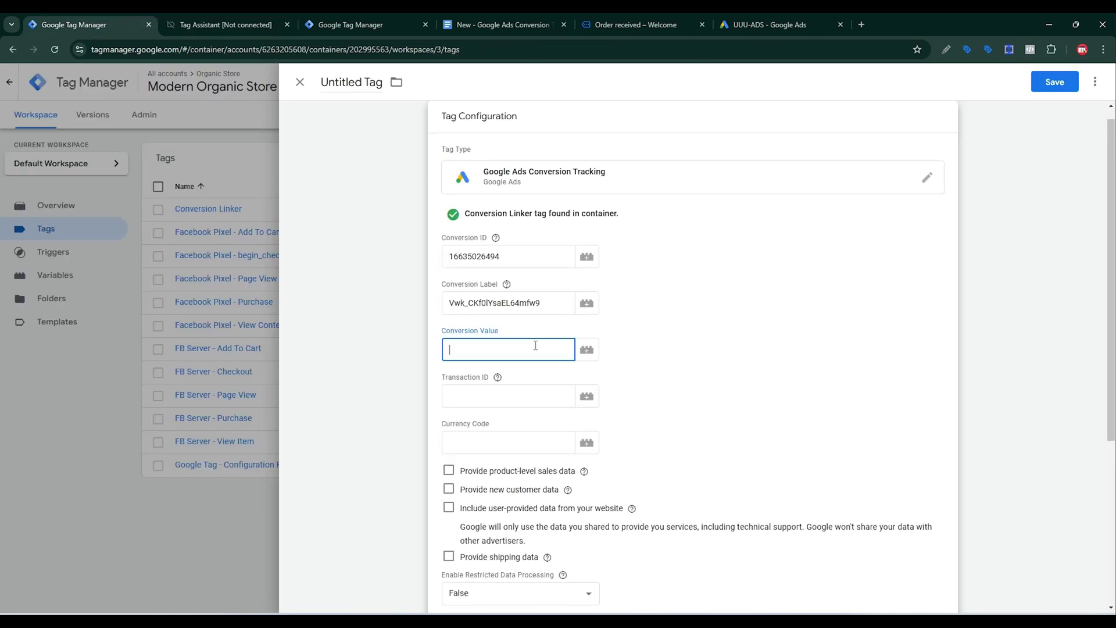
pyautogui.click(586, 350)
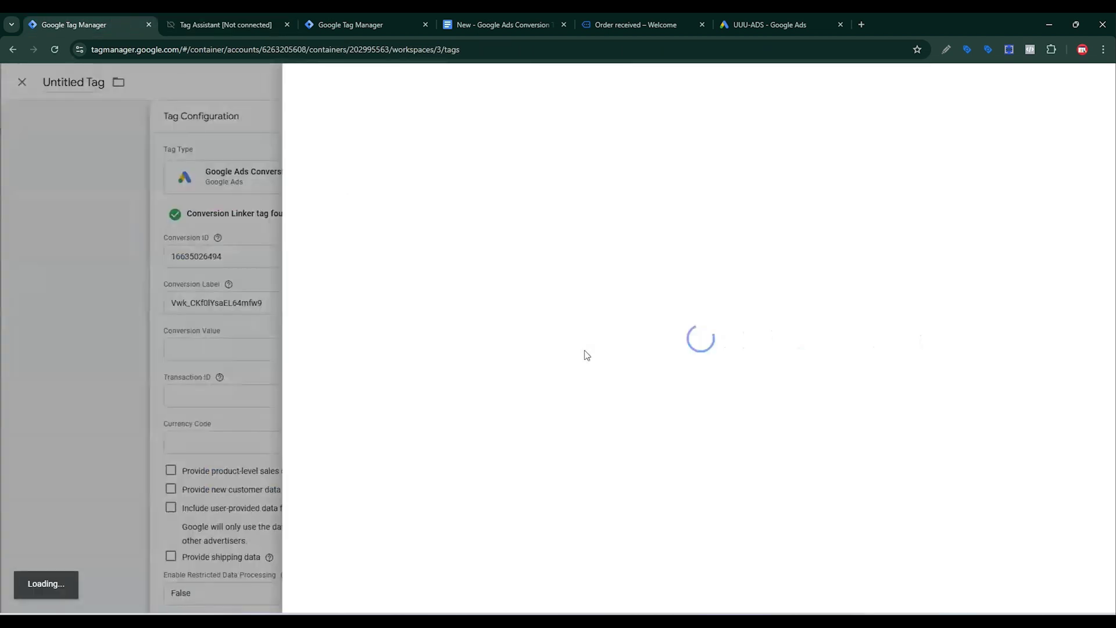
pyautogui.scroll(-2, 368, 431)
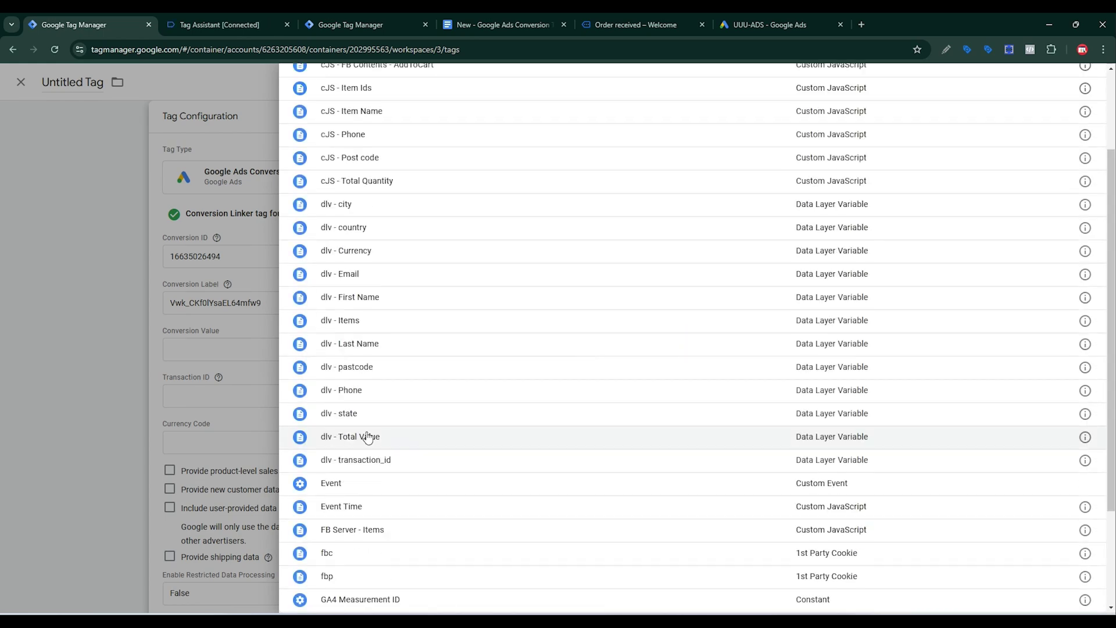
pyautogui.click(372, 439)
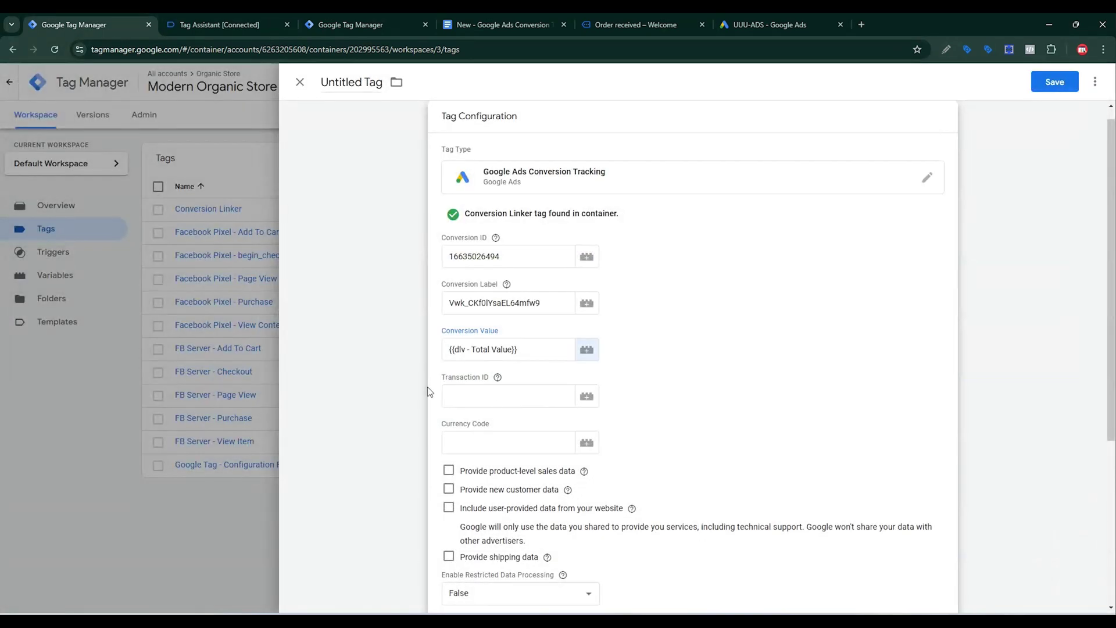
# Locate the transaction_id key inside ecommerce in the purchase data layer
pyautogui.click(232, 23)
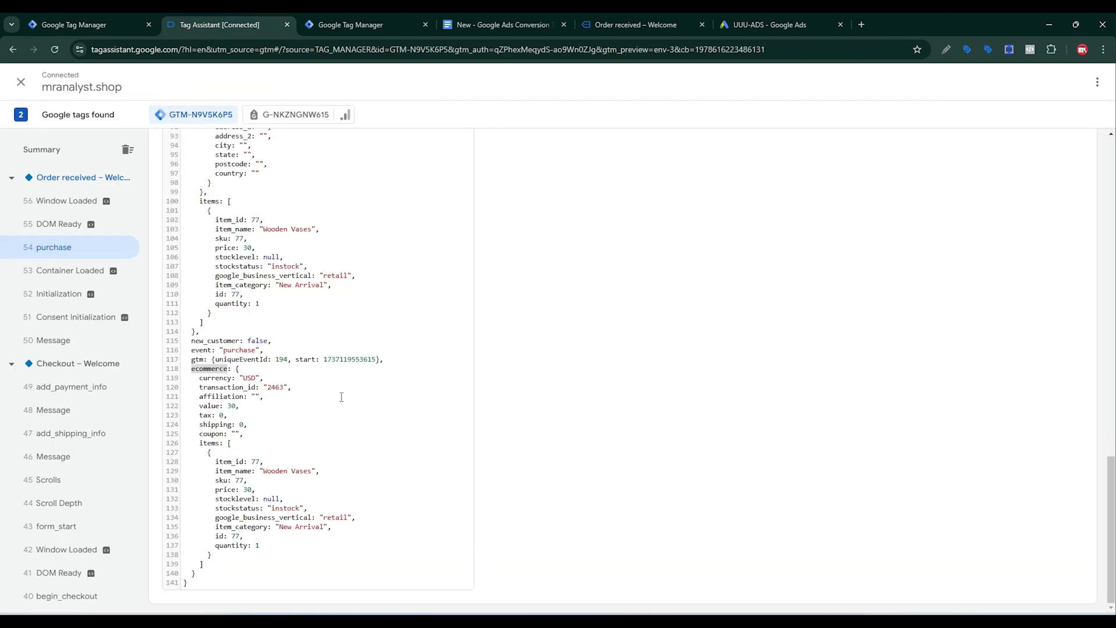
pyautogui.doubleClick(207, 369)
pyautogui.doubleClick(225, 387)
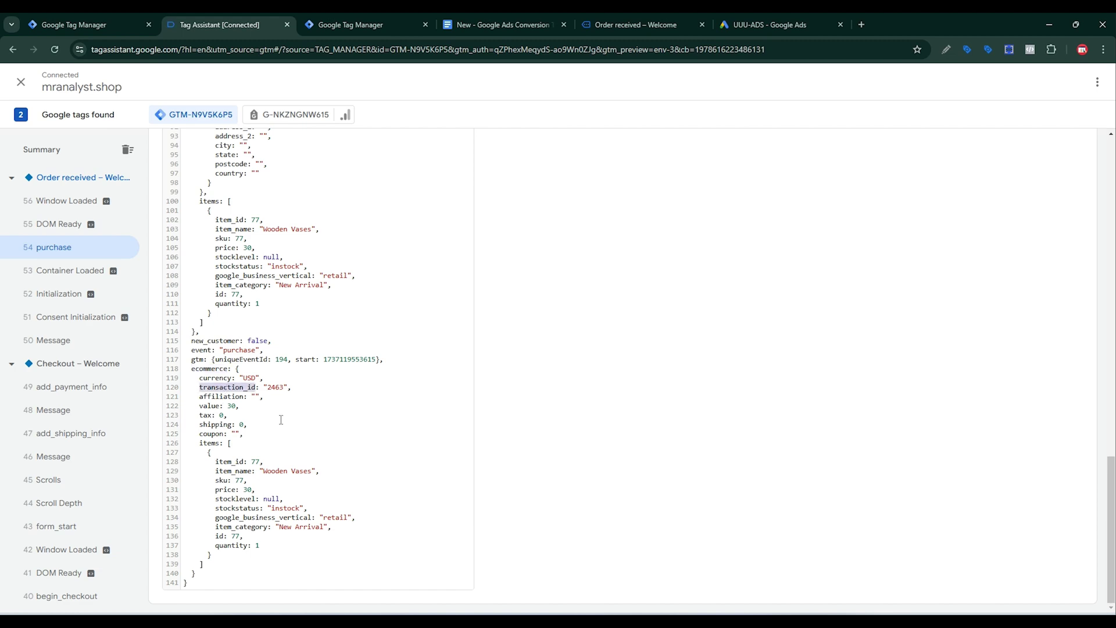
pyautogui.click(92, 23)
# Check dlv - transaction_id's configuration, then set Transaction ID to {{dlv - transaction_id}}
pyautogui.click(512, 398)
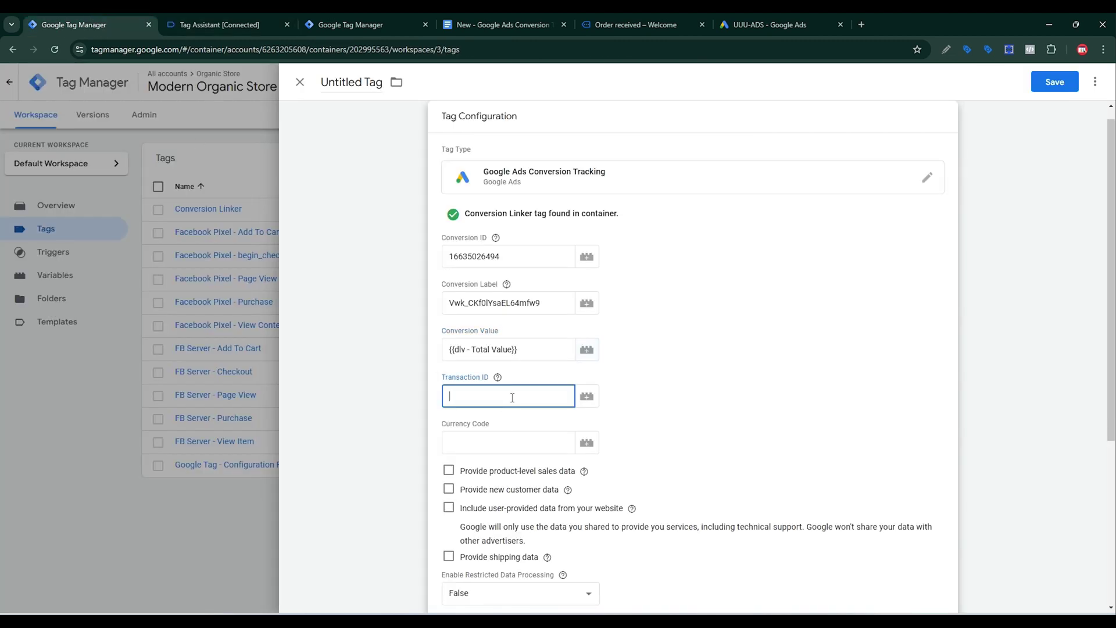
pyautogui.click(586, 397)
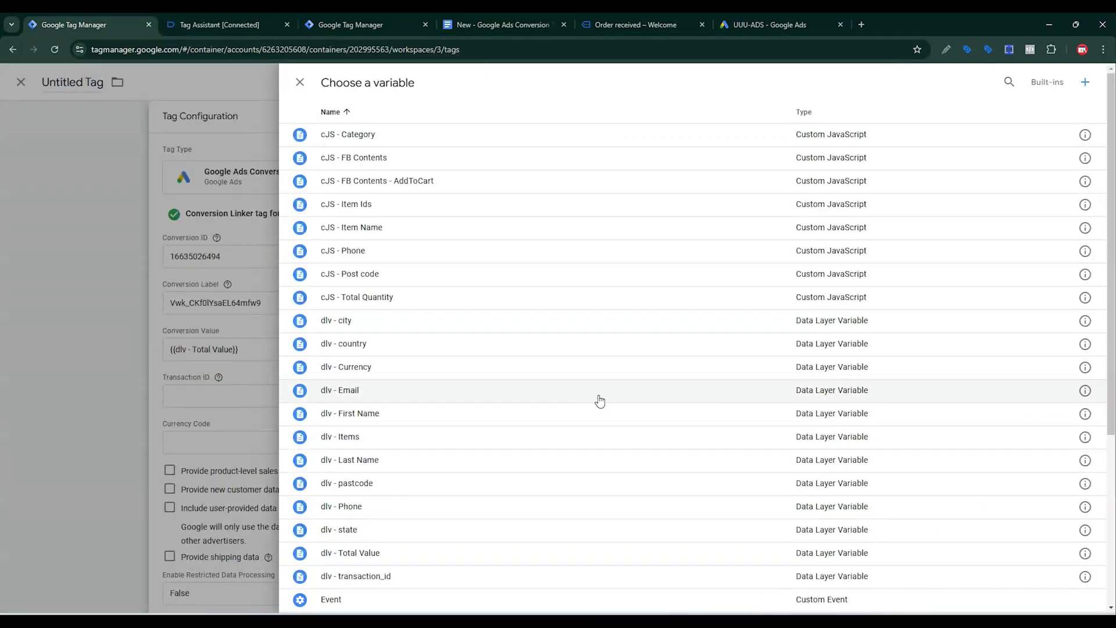
pyautogui.scroll(-4, 433, 387)
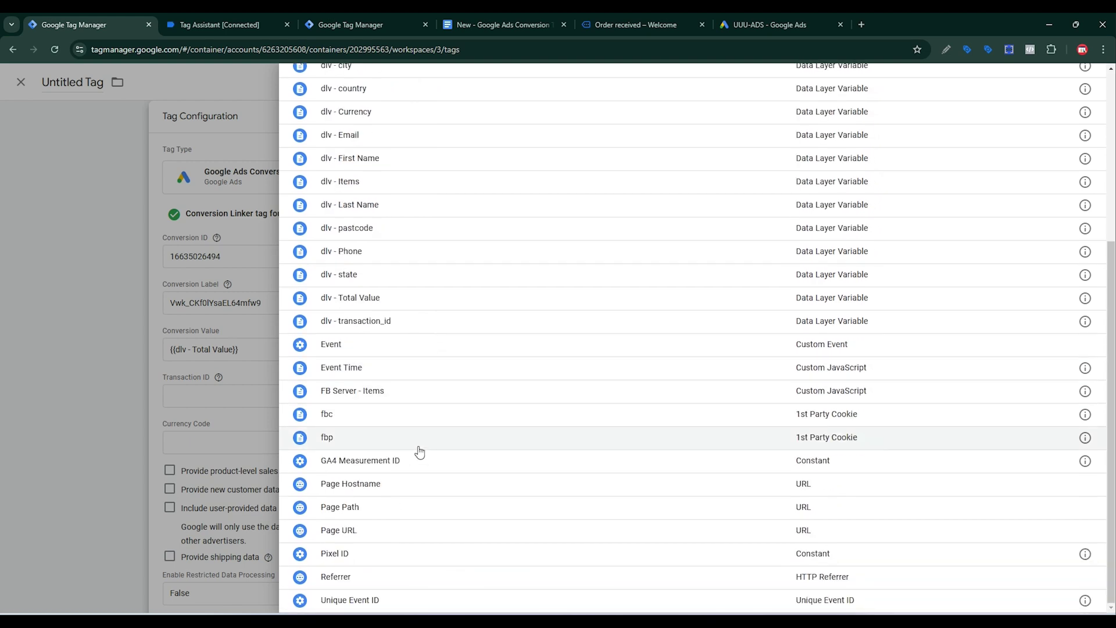
pyautogui.scroll(4, 417, 451)
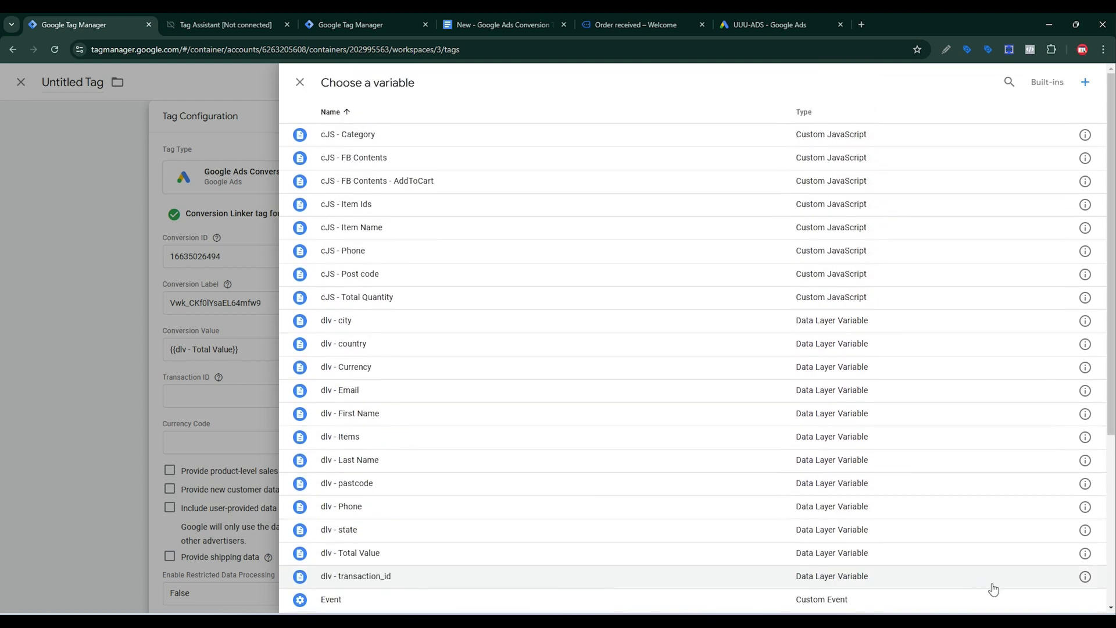
pyautogui.click(1085, 576)
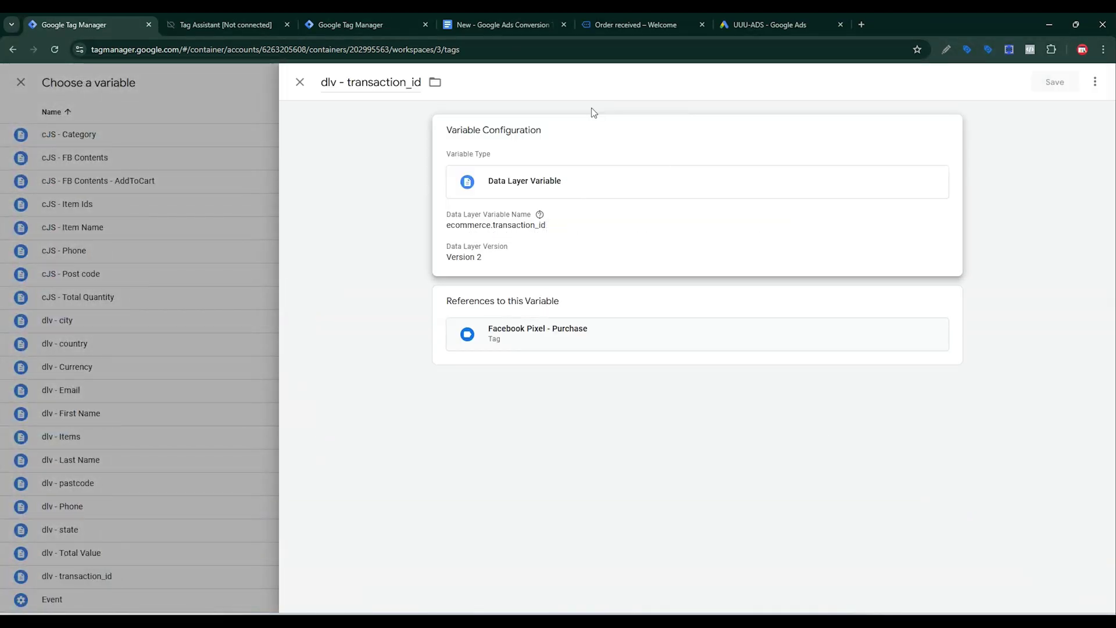
pyautogui.click(300, 81)
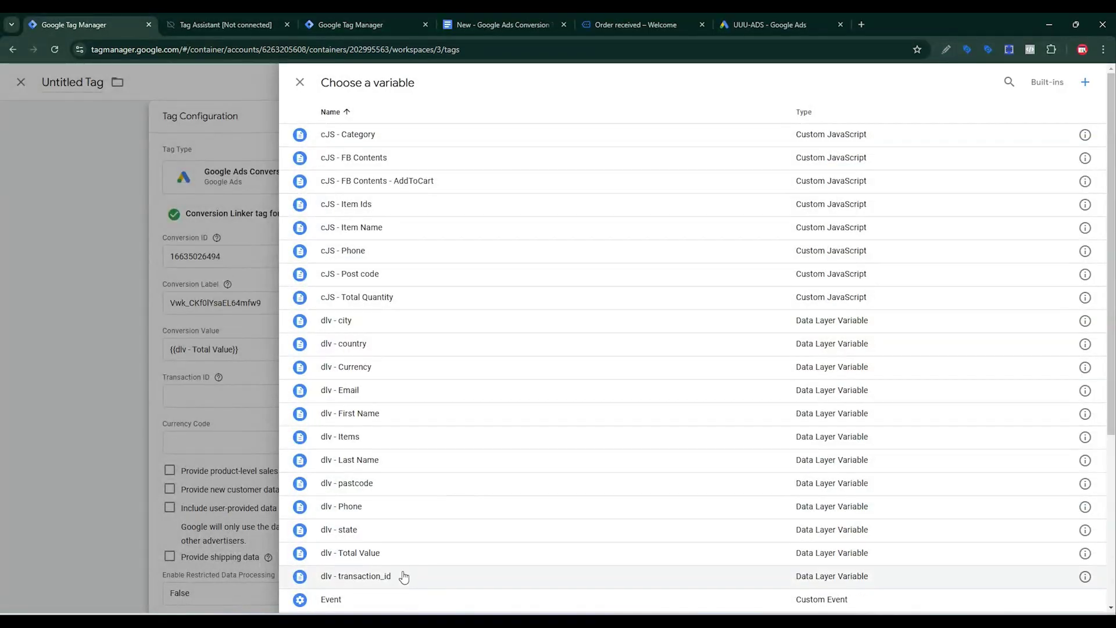
pyautogui.click(404, 576)
pyautogui.click(491, 441)
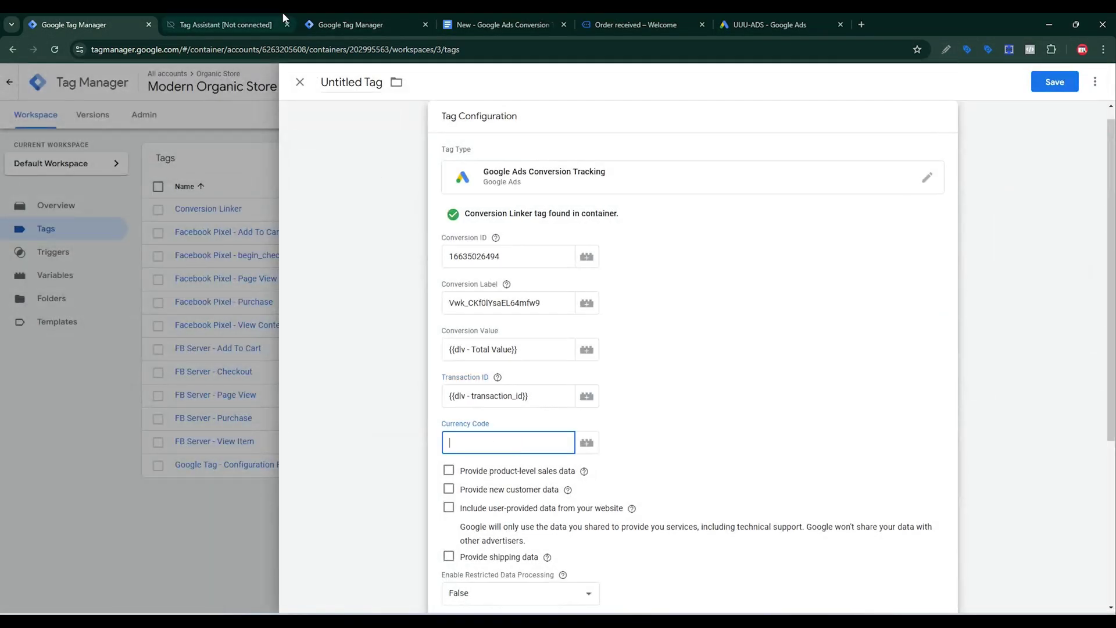
pyautogui.click(252, 23)
# Locate the currency key inside ecommerce in the purchase event data
pyautogui.click(280, 425)
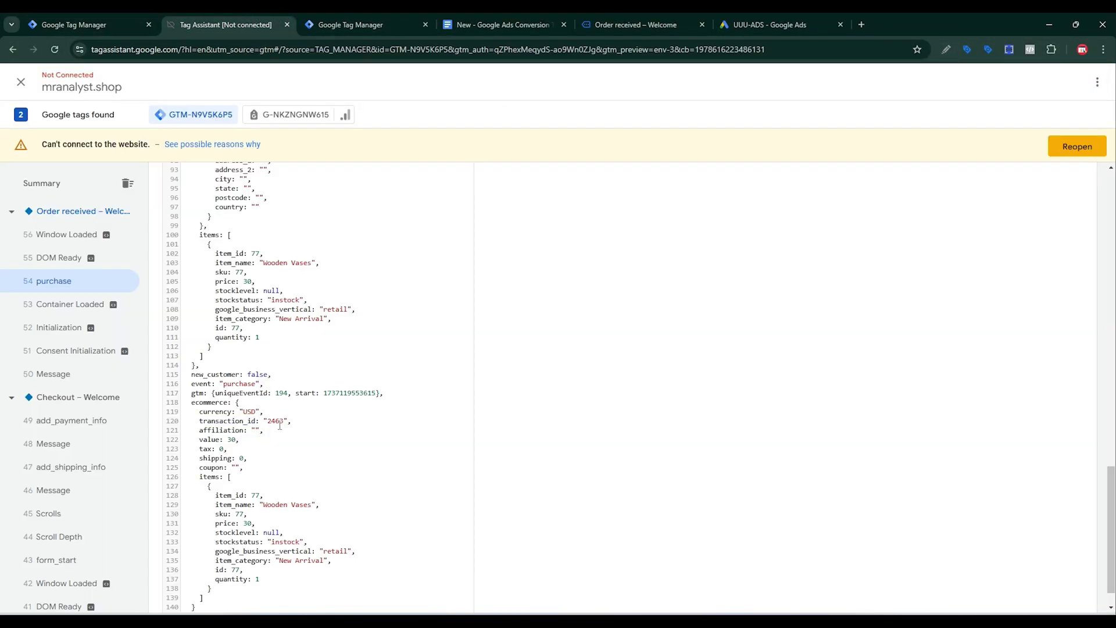
pyautogui.scroll(-1, 213, 401)
pyautogui.doubleClick(221, 367)
pyautogui.doubleClick(200, 378)
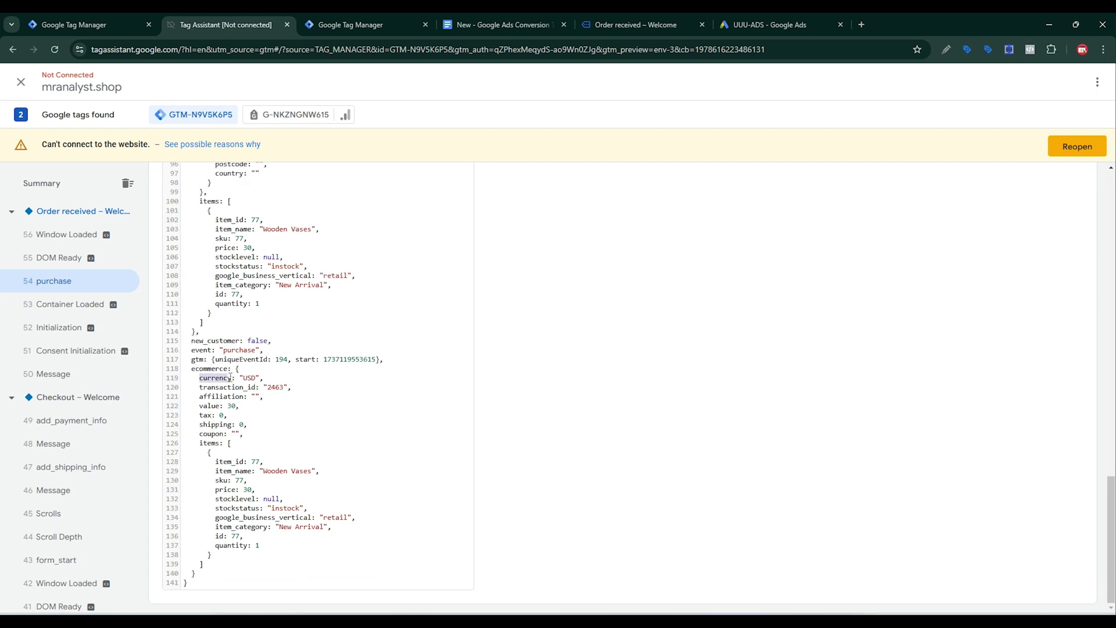
pyautogui.click(87, 25)
# Check dlv - Currency's configuration and set Currency Code to {{dlv - Currency}}
pyautogui.click(464, 442)
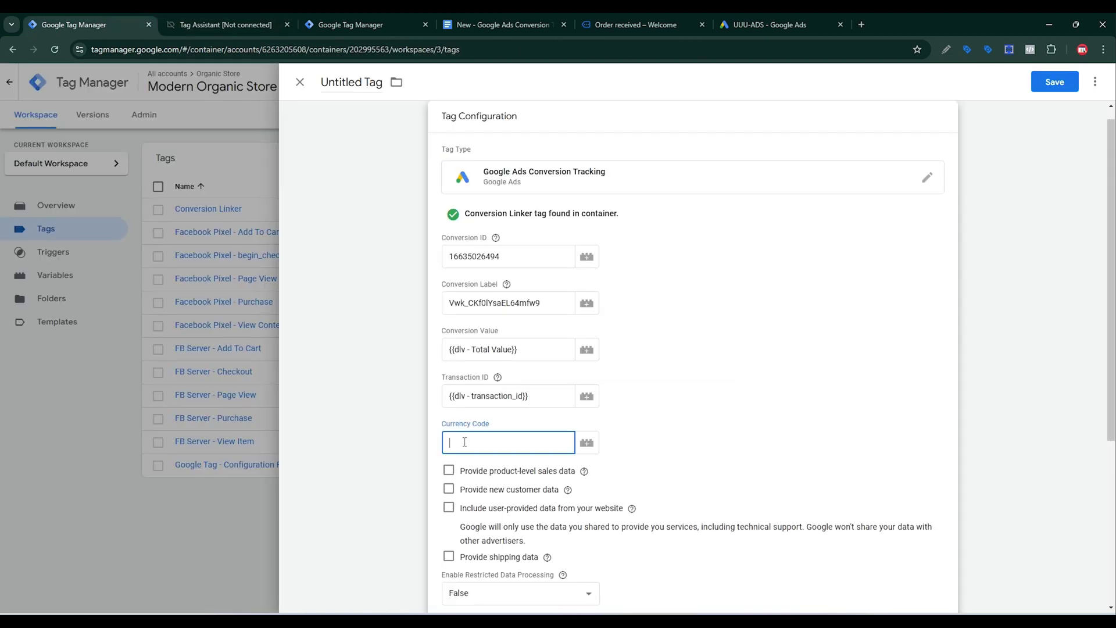
pyautogui.click(583, 447)
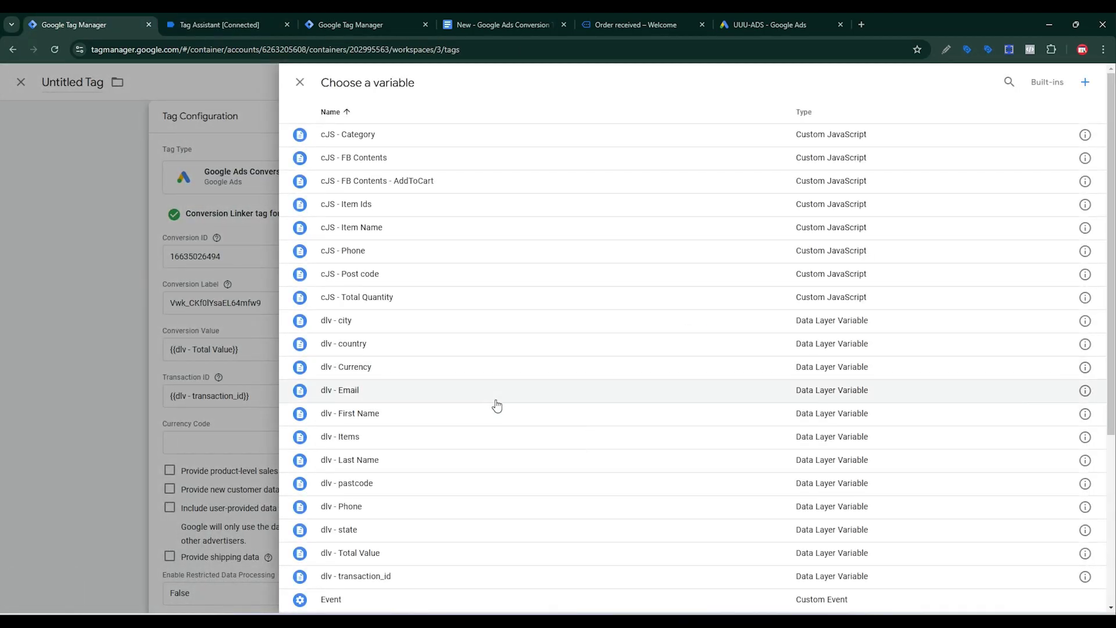
pyautogui.scroll(-1, 497, 406)
pyautogui.scroll(-2, 497, 405)
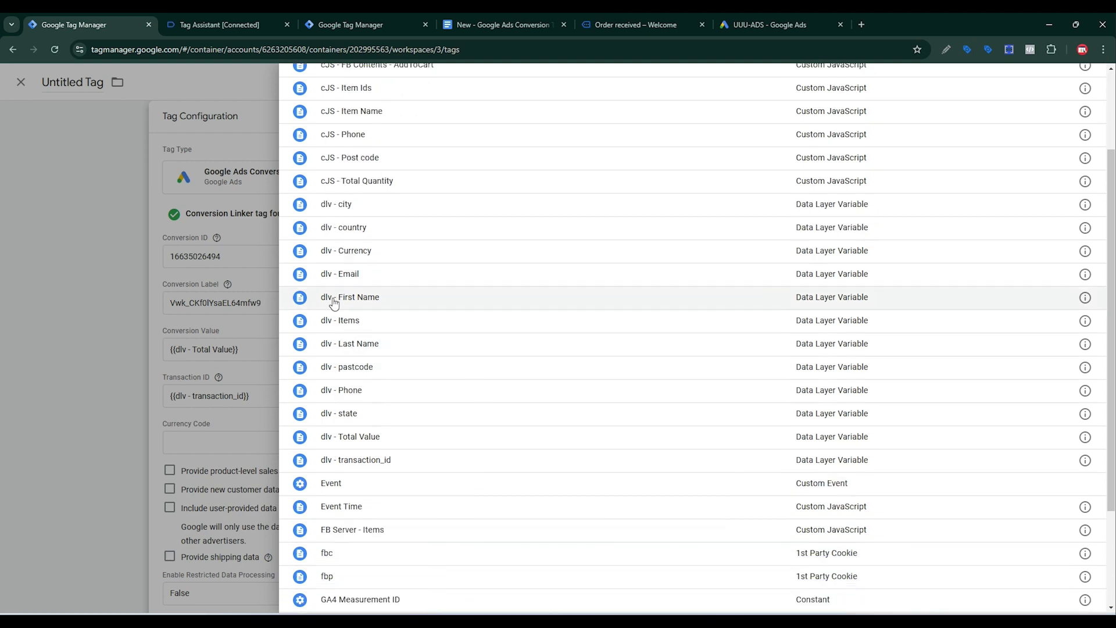
pyautogui.scroll(2, 397, 298)
pyautogui.click(1086, 310)
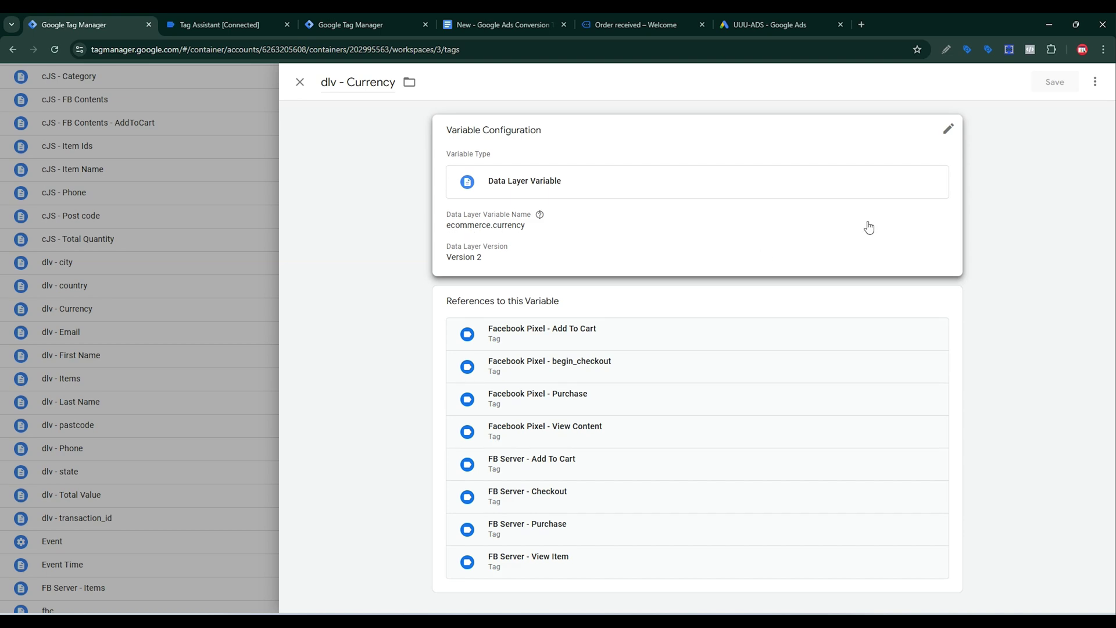
pyautogui.click(301, 83)
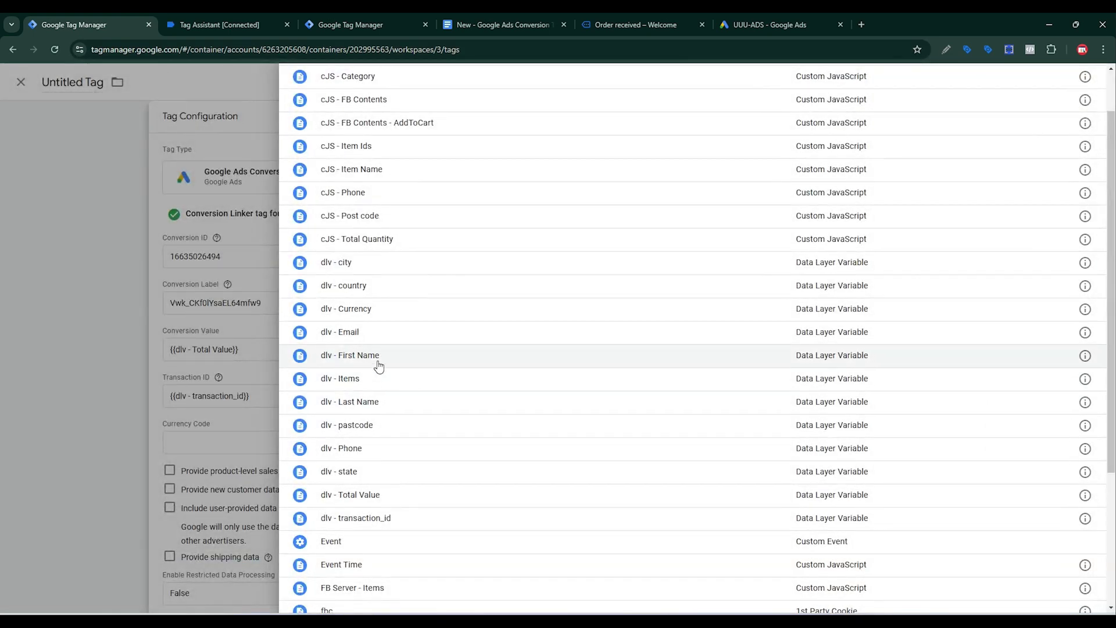
pyautogui.click(373, 314)
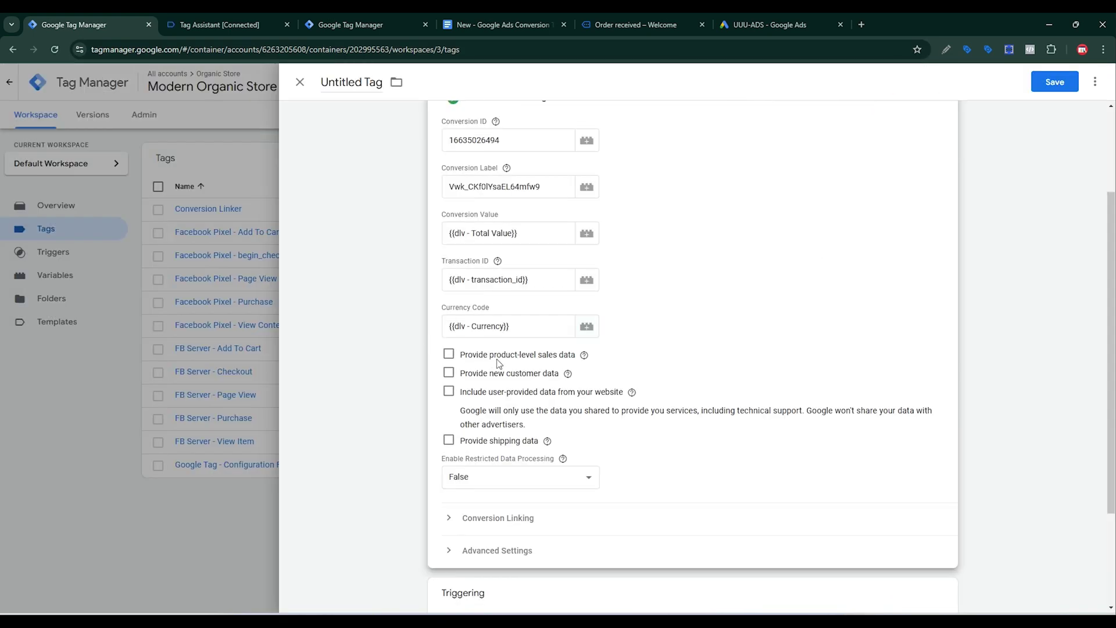
# Enable product-level sales data and review the Custom Fields source, Merchant ID and Feed Country fields
pyautogui.moveTo(585, 358)
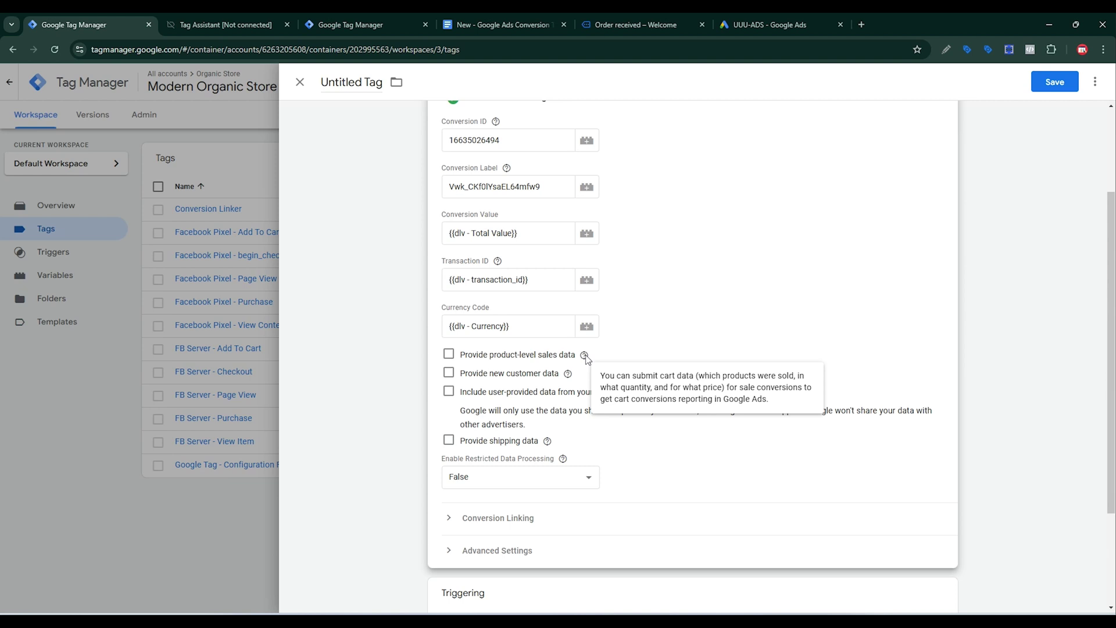
pyautogui.click(448, 353)
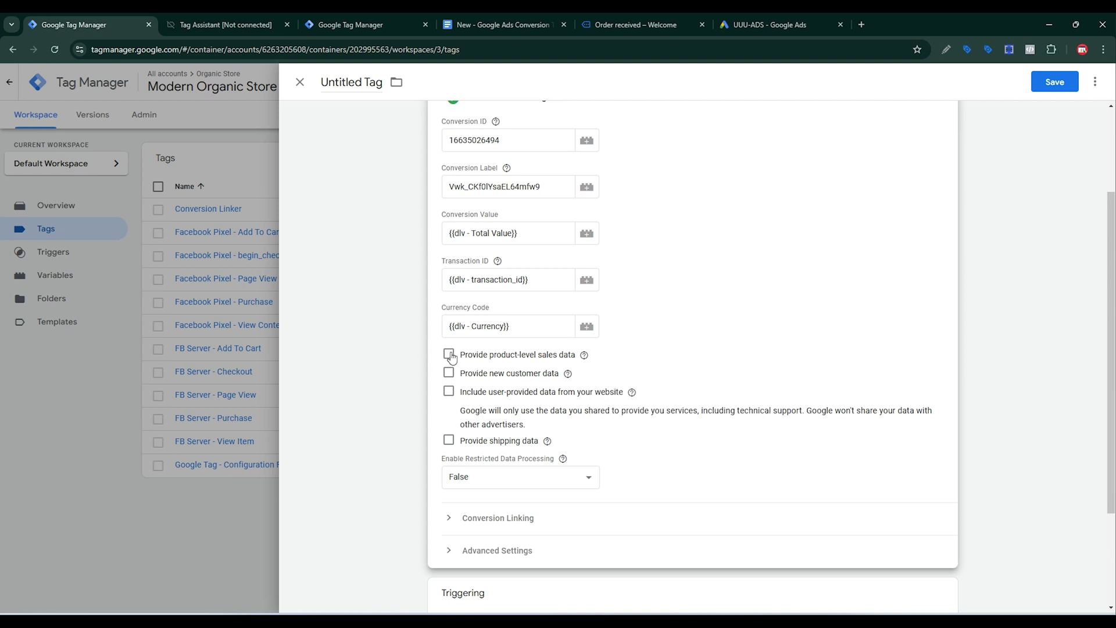
pyautogui.scroll(-2, 410, 310)
pyautogui.moveTo(508, 304)
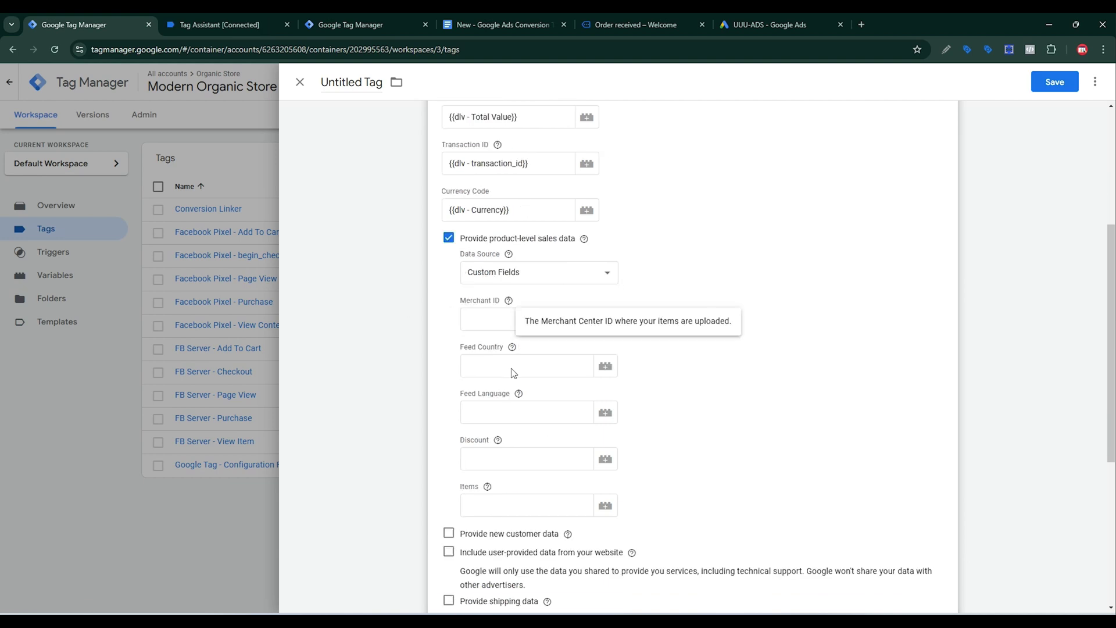
pyautogui.moveTo(462, 347); pyautogui.dragTo(495, 348)
pyautogui.click(407, 293)
pyautogui.moveTo(508, 345)
pyautogui.click(195, 23)
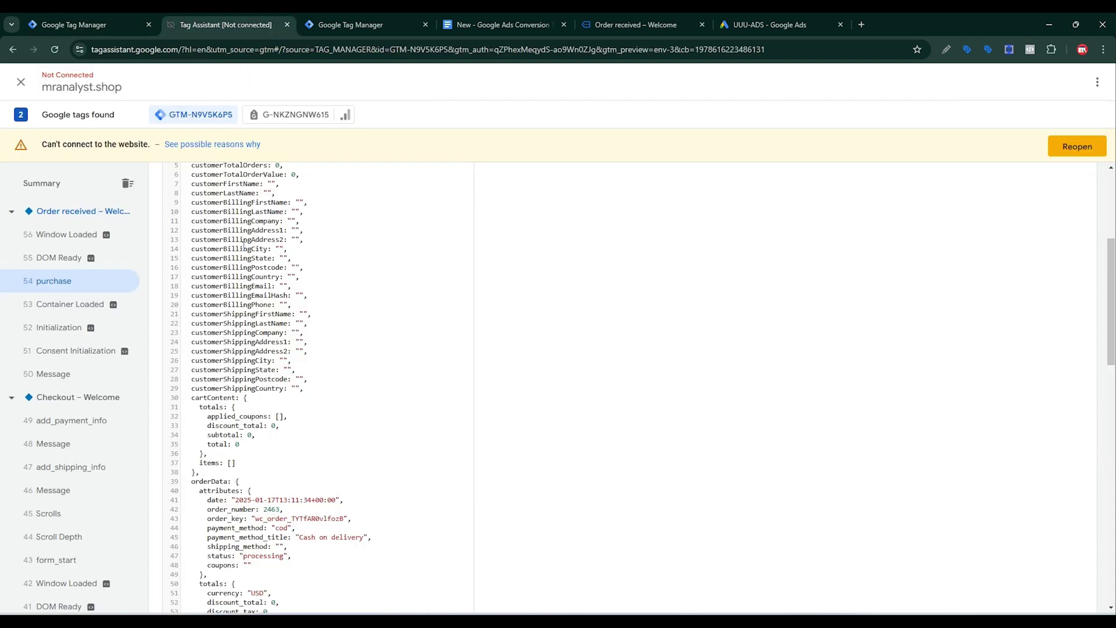
pyautogui.scroll(-2, 265, 449)
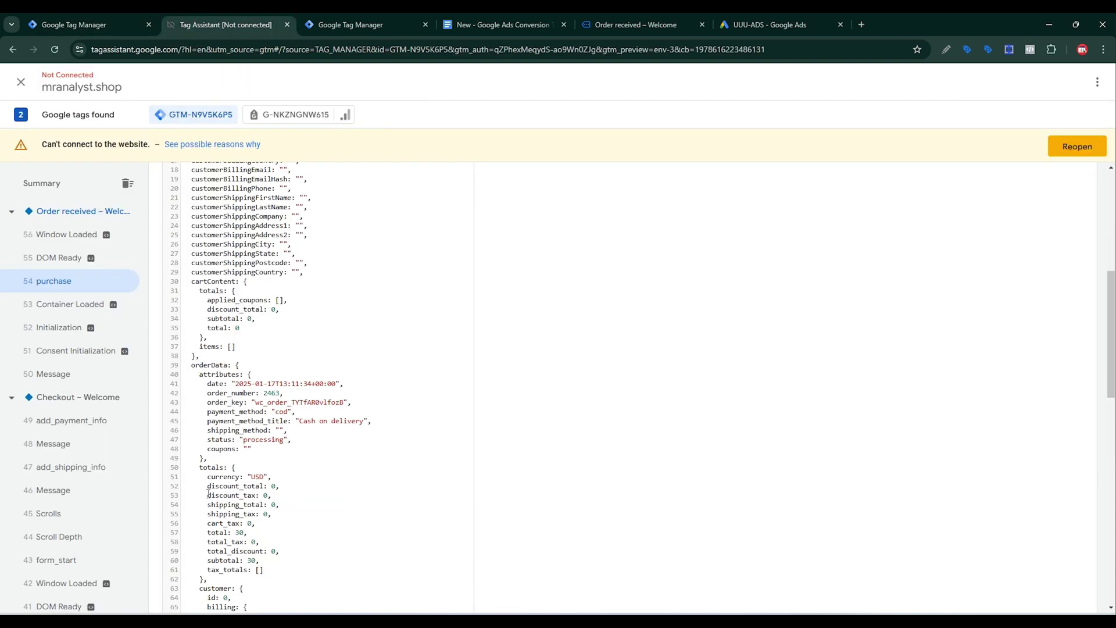
pyautogui.scroll(-2, 208, 493)
pyautogui.moveTo(206, 497); pyautogui.dragTo(250, 491)
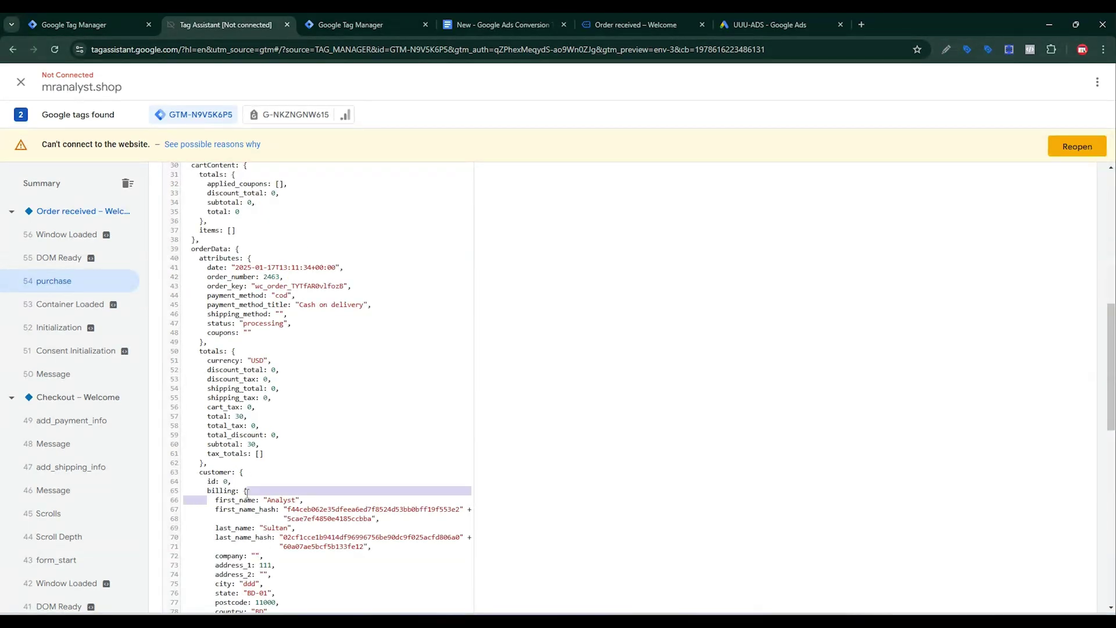
pyautogui.scroll(-2, 243, 528)
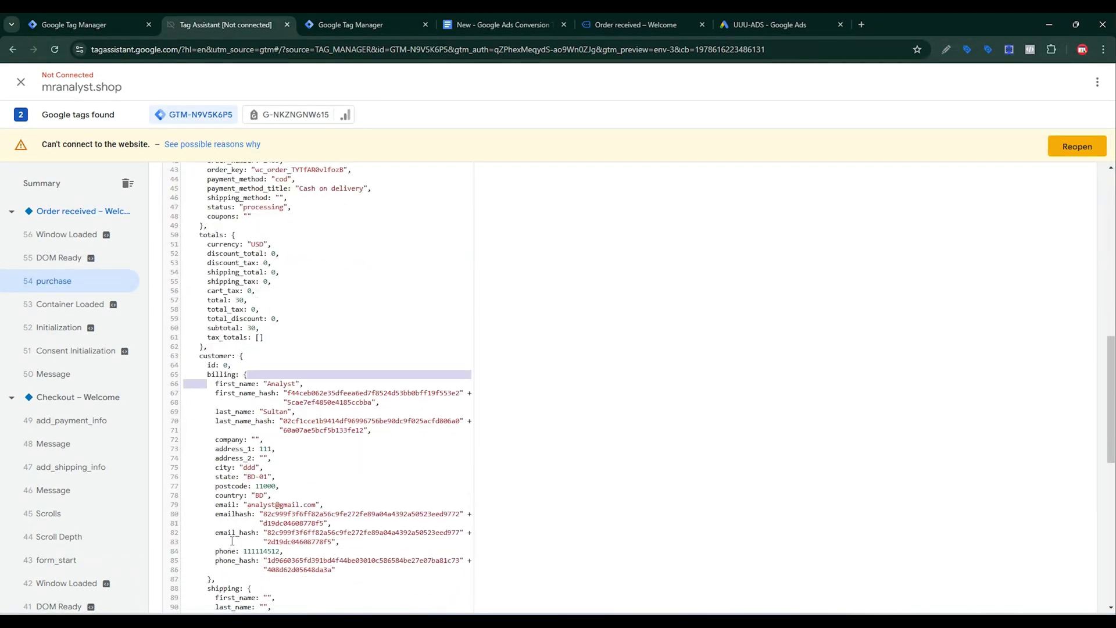
pyautogui.scroll(-1, 232, 540)
pyautogui.moveTo(221, 531); pyautogui.dragTo(255, 530)
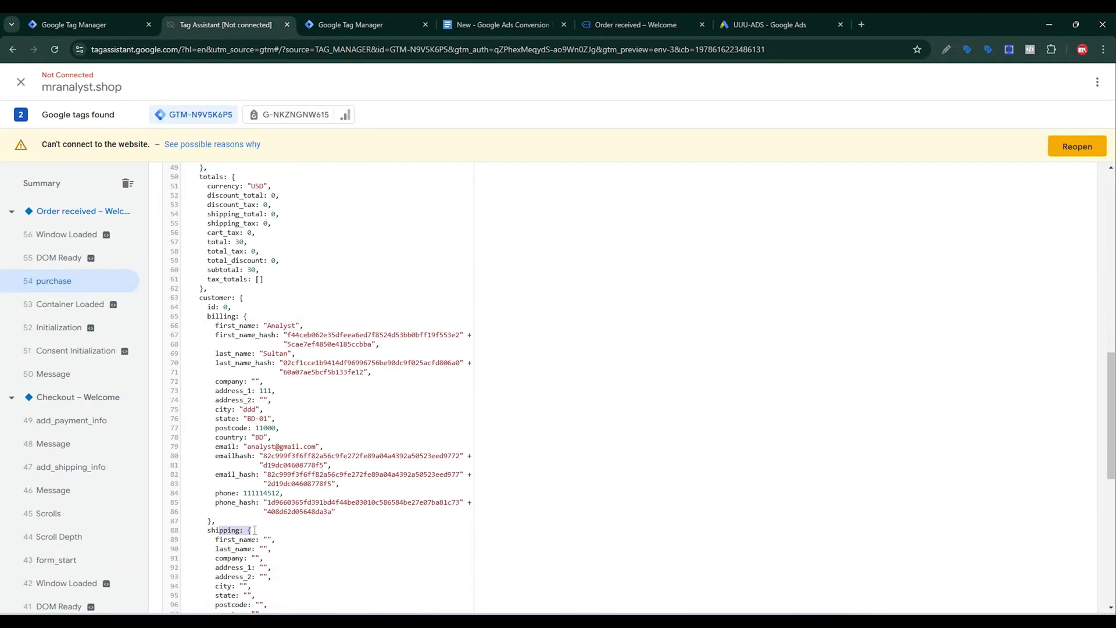
pyautogui.click(62, 14)
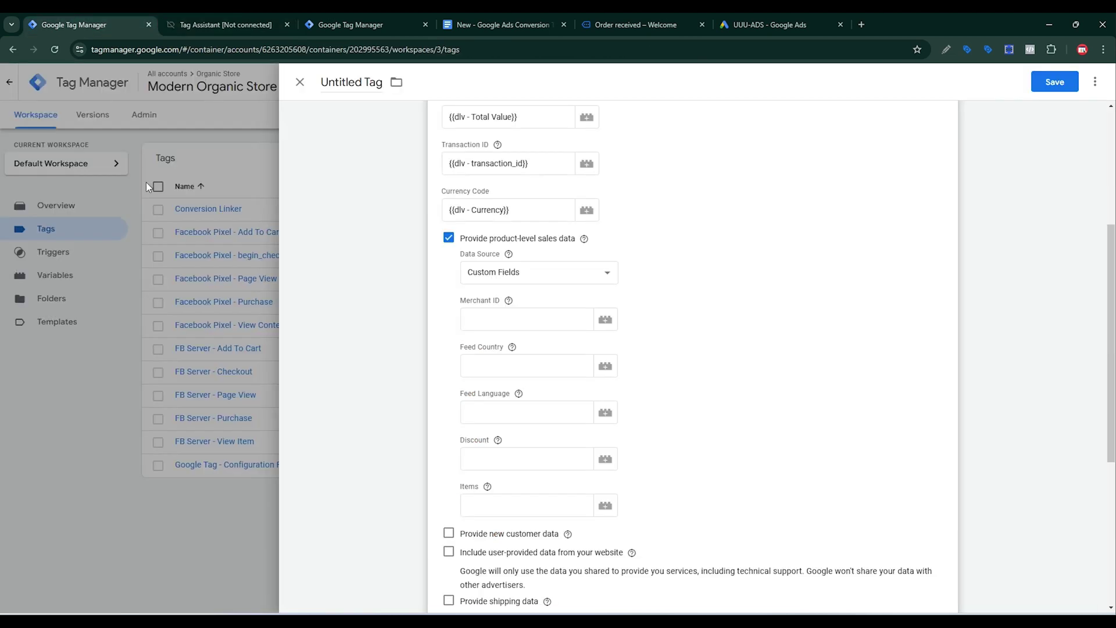
# Inspect the dlv - country variable's configuration from Feed Country's variable list
pyautogui.click(572, 366)
pyautogui.click(607, 372)
pyautogui.scroll(-1, 568, 361)
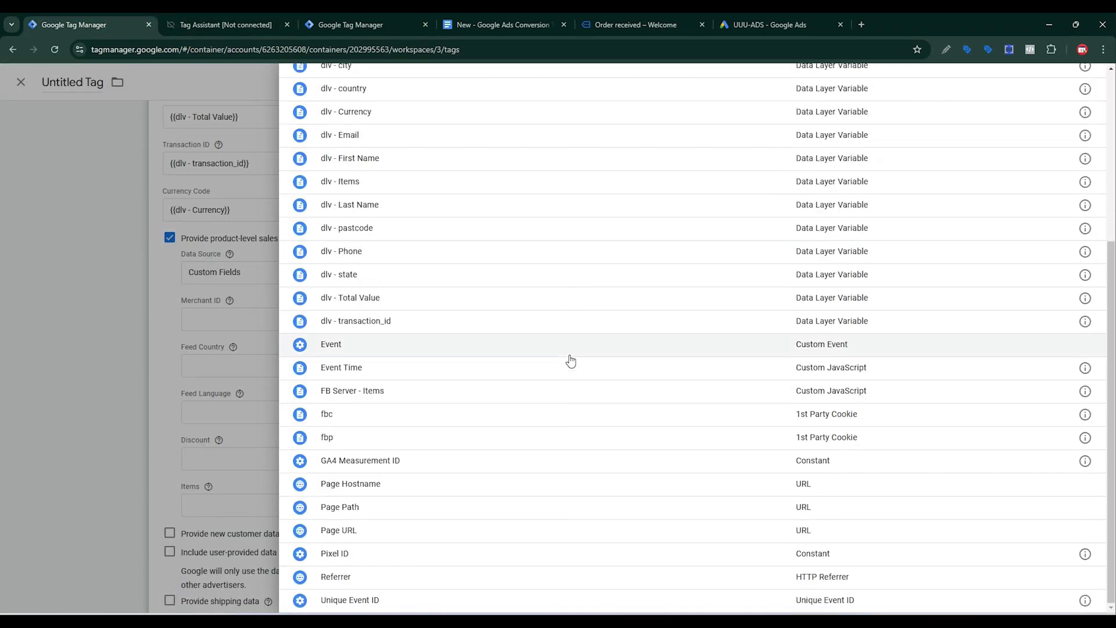
pyautogui.scroll(3, 557, 364)
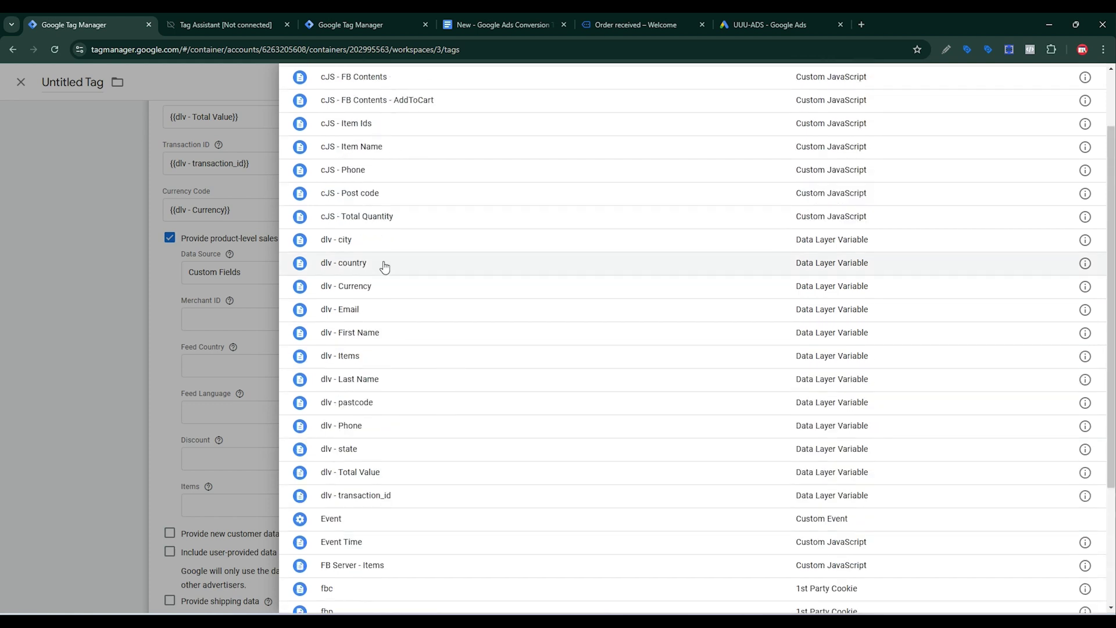
pyautogui.click(1085, 263)
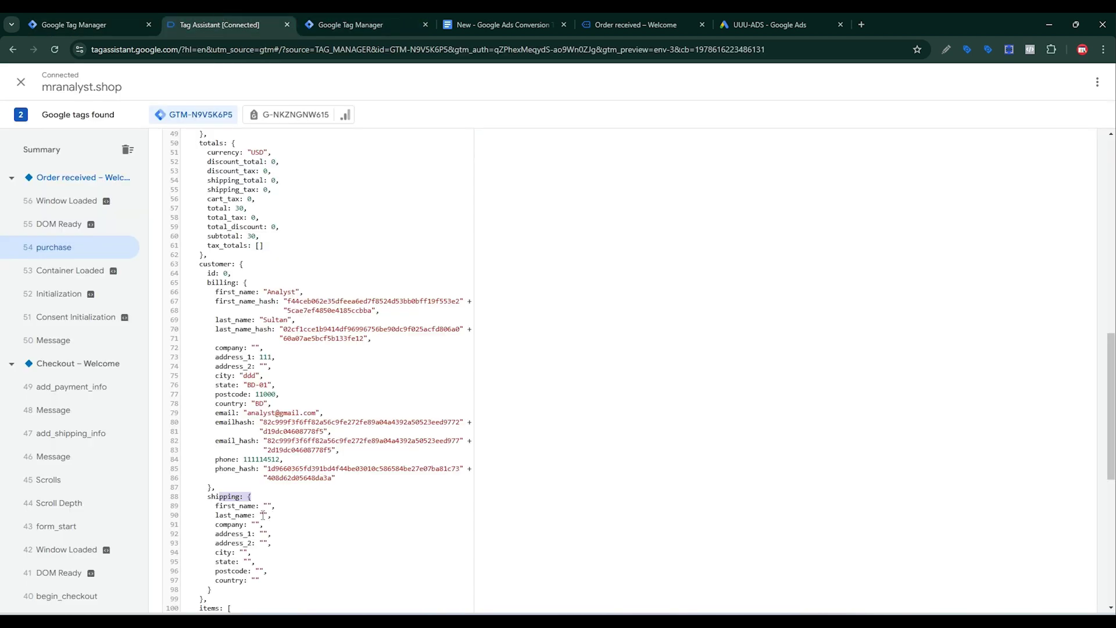
# Trace the country key through orderData and customer billing in the purchase data
pyautogui.moveTo(207, 264); pyautogui.dragTo(235, 282)
pyautogui.scroll(2, 238, 333)
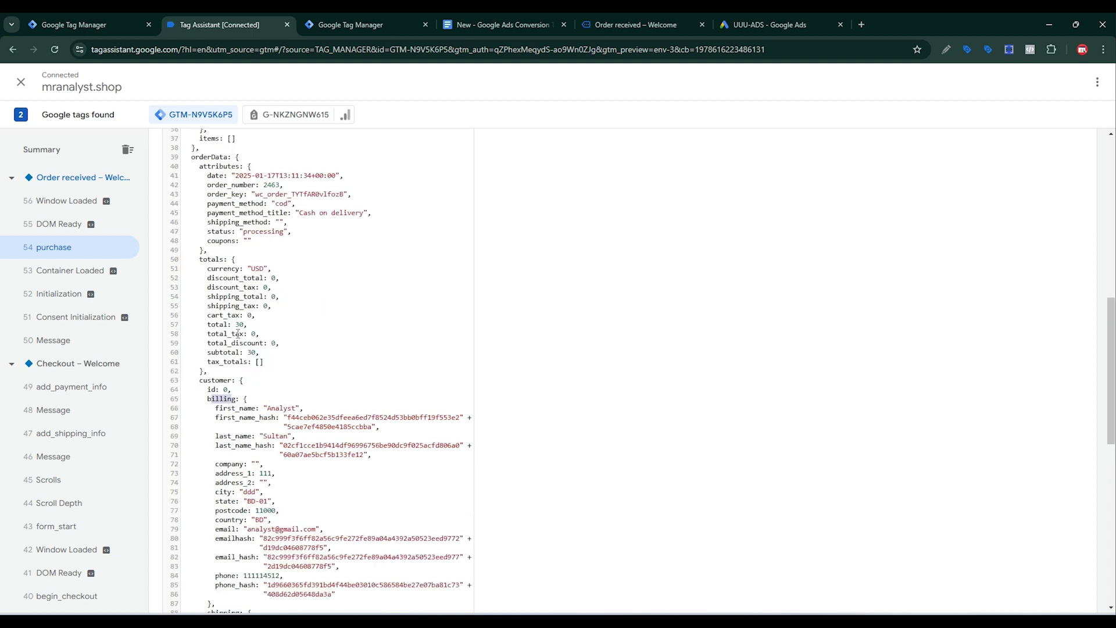
pyautogui.moveTo(197, 157); pyautogui.dragTo(238, 161)
pyautogui.moveTo(203, 380); pyautogui.dragTo(247, 401)
pyautogui.scroll(-1, 217, 562)
pyautogui.moveTo(215, 459); pyautogui.dragTo(243, 459)
# Set Feed Country to {{dlv - country}}
pyautogui.hotkey('ctrl', '1')
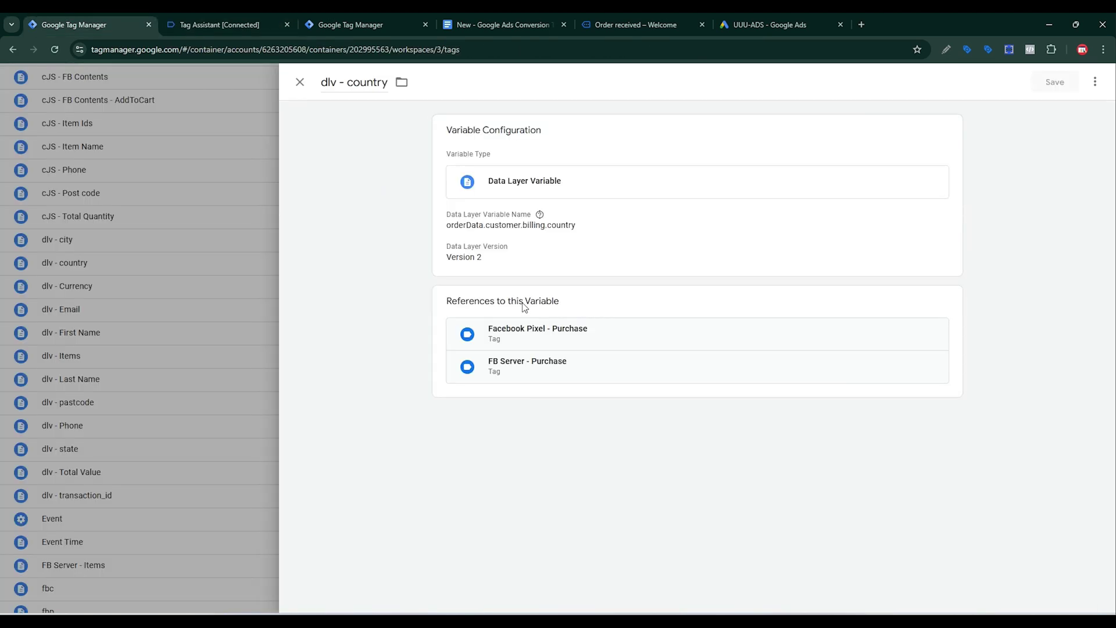
pyautogui.click(310, 86)
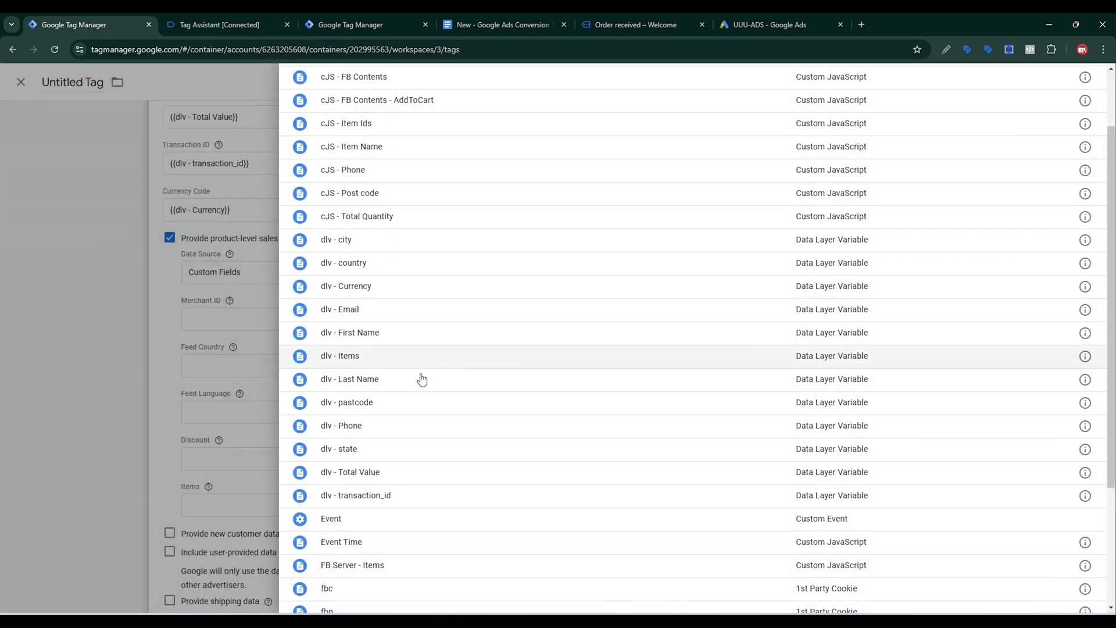
pyautogui.click(372, 268)
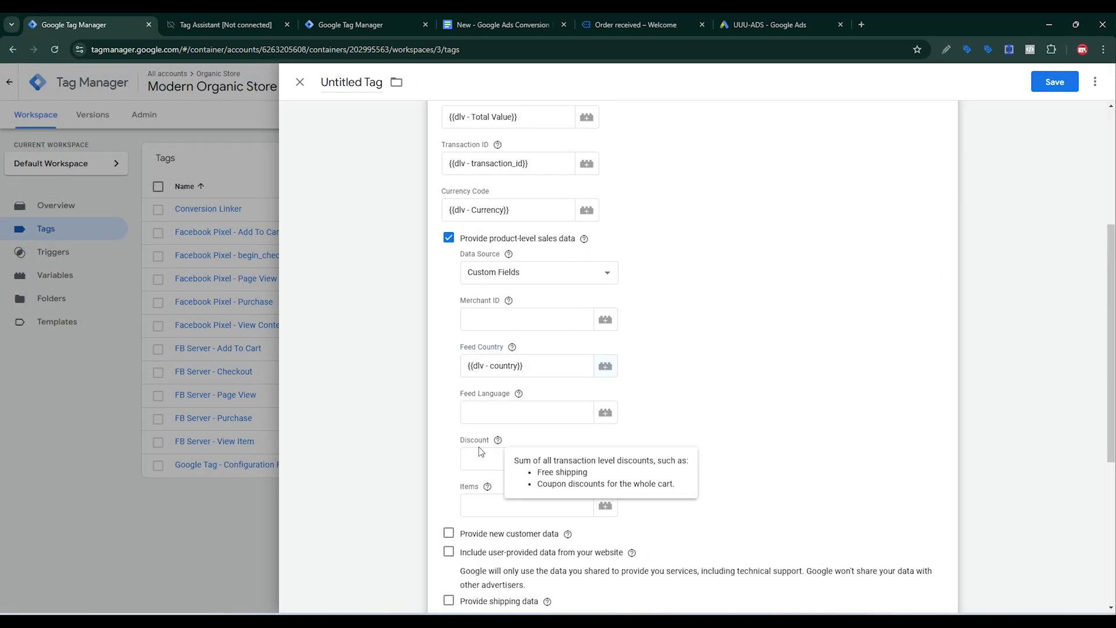
pyautogui.scroll(-2, 625, 443)
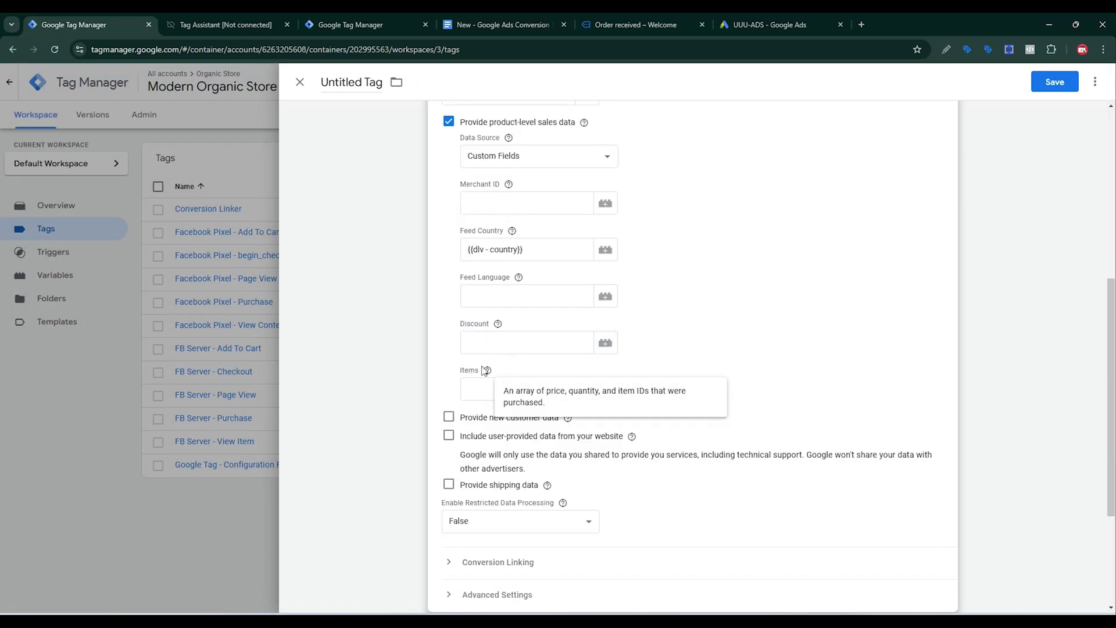
pyautogui.moveTo(488, 373)
# Start a new Custom JavaScript variable from the Items field's variable list
pyautogui.click(606, 390)
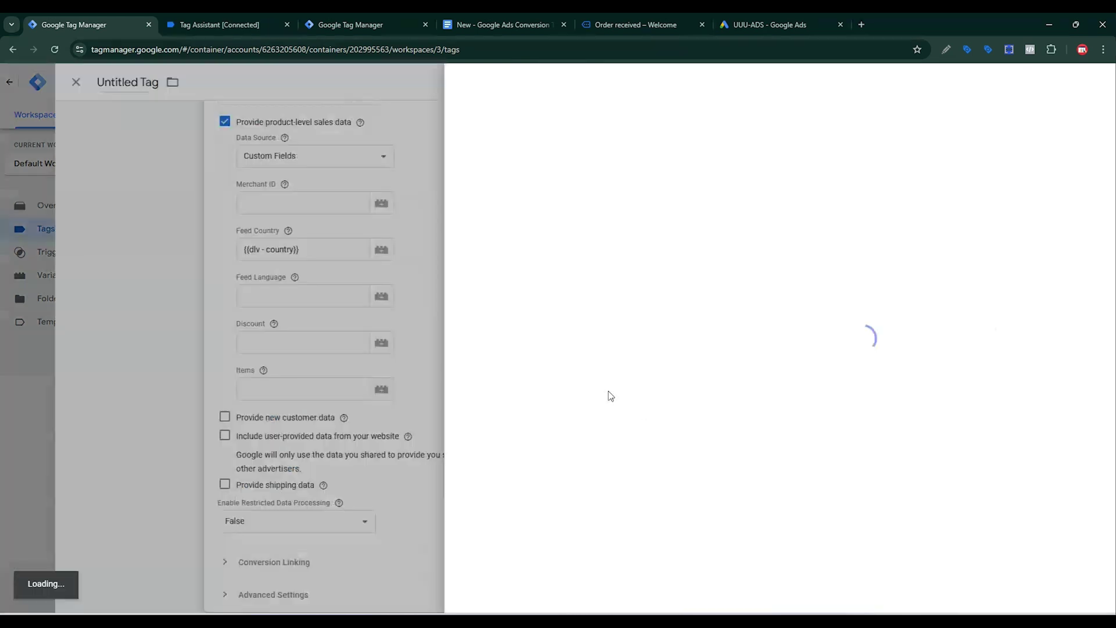
pyautogui.click(1084, 82)
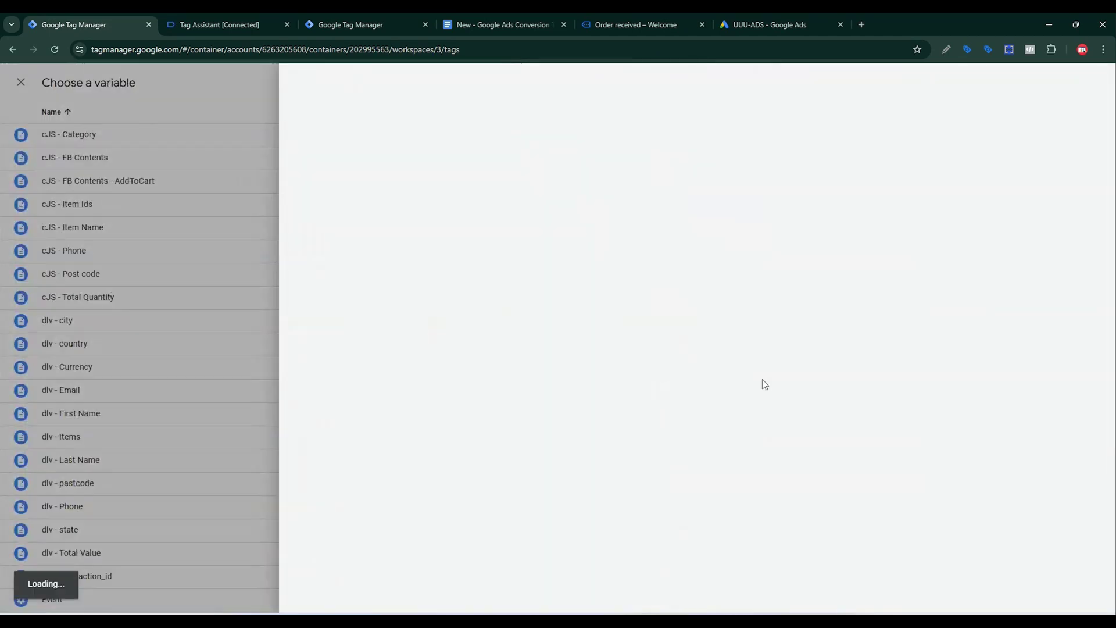
pyautogui.click(822, 207)
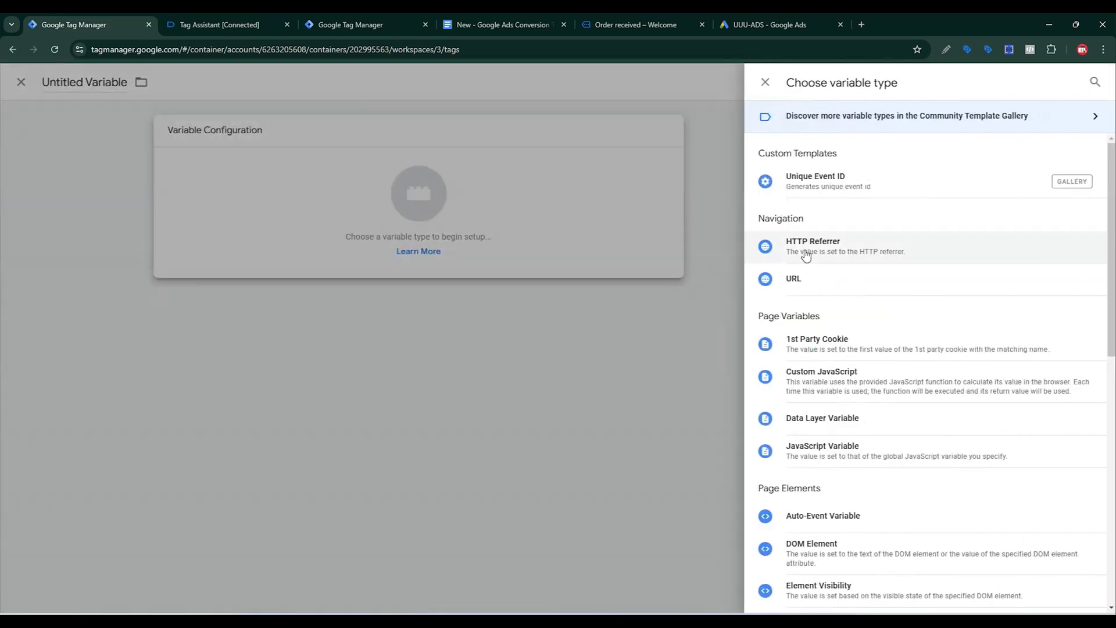
pyautogui.click(825, 384)
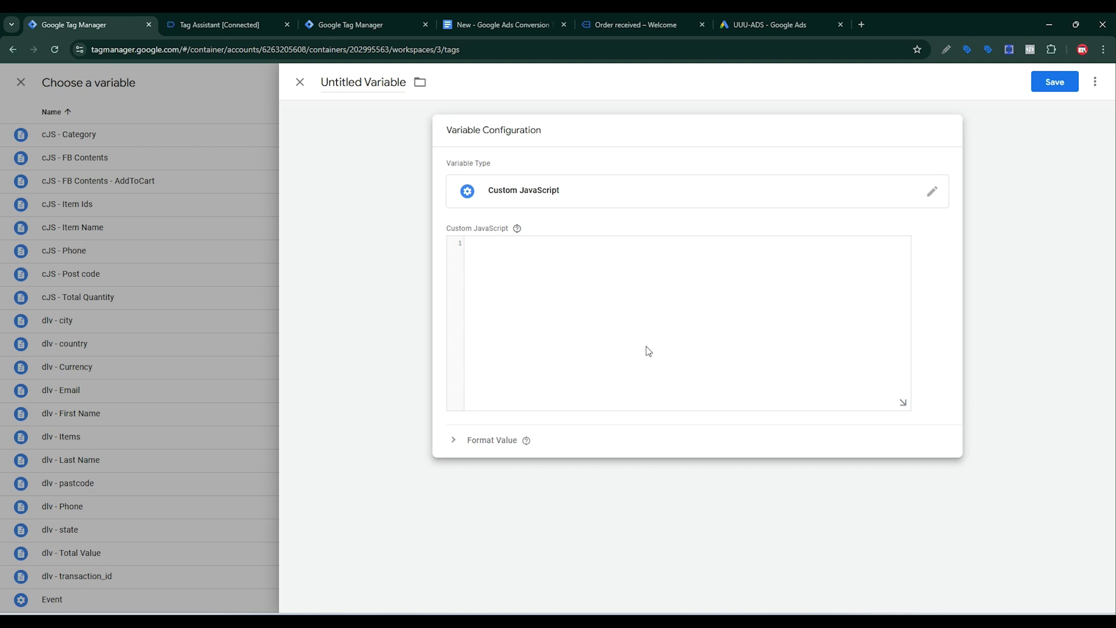
# Paste the items.map code from the setup doc into the variable's code editor
pyautogui.click(511, 24)
pyautogui.moveTo(698, 340); pyautogui.dragTo(704, 537)
pyautogui.hotkey('ctrl', 'c')
pyautogui.hotkey('ctrl', '1')
pyautogui.click(487, 298)
pyautogui.hotkey('ctrl', 'v')
# Replace the items reference on line 2 with {{dlv - Items}}
pyautogui.moveTo(524, 253); pyautogui.dragTo(577, 251)
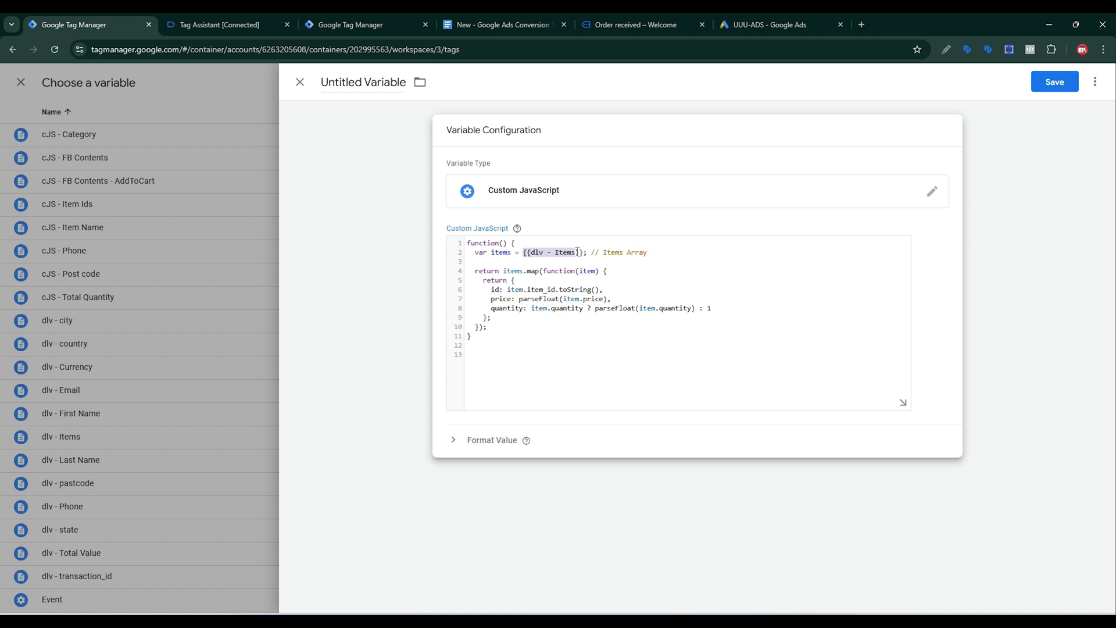
pyautogui.write('{{')
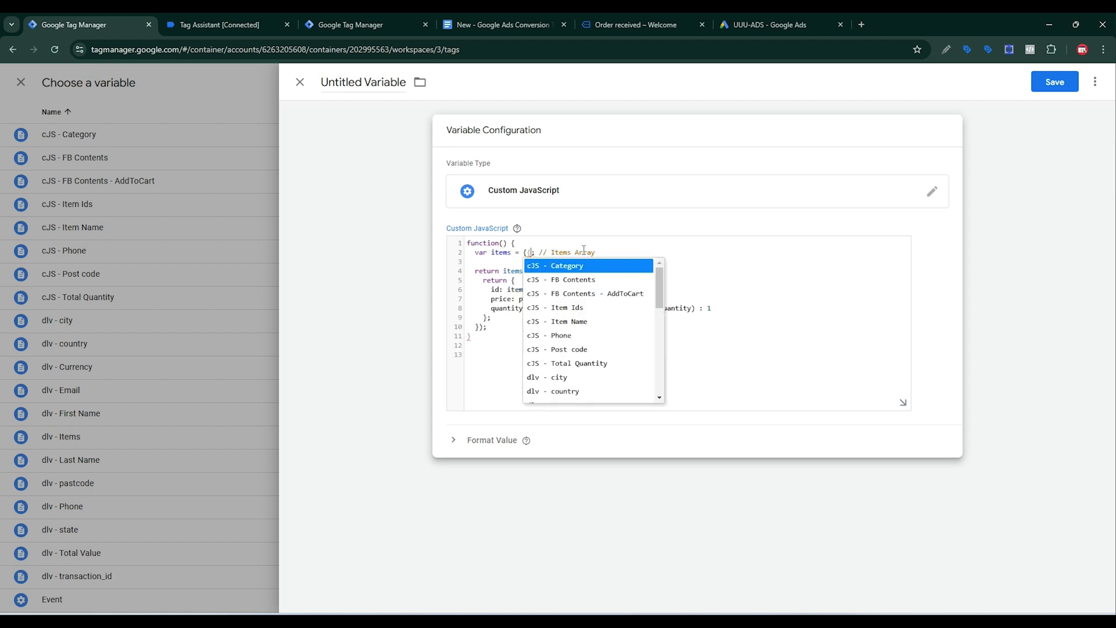
pyautogui.scroll(-3, 586, 319)
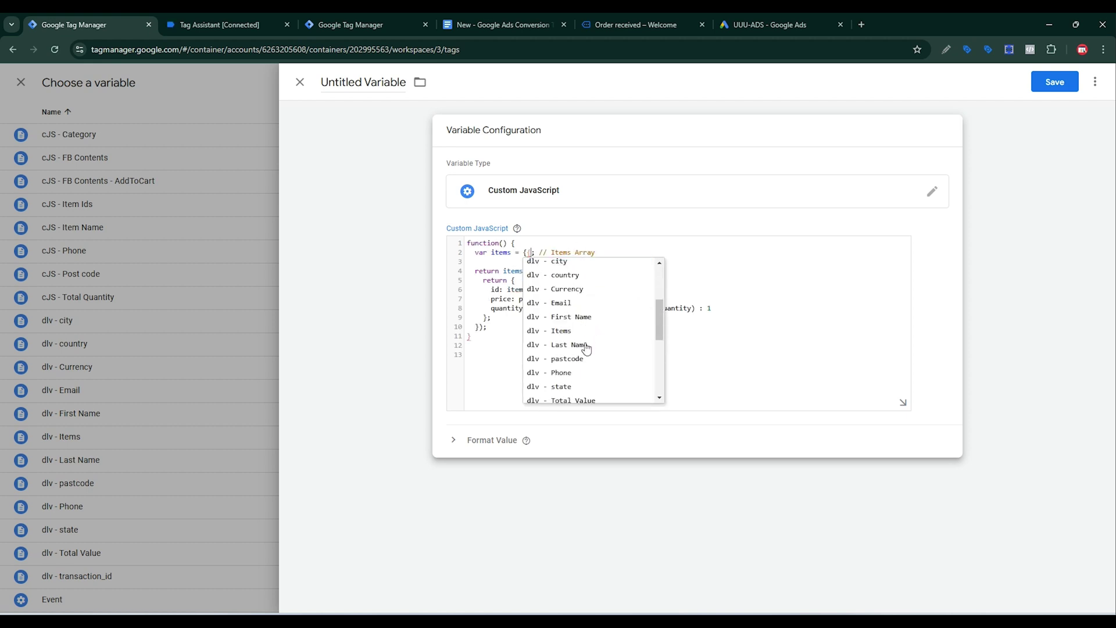
pyautogui.click(238, 22)
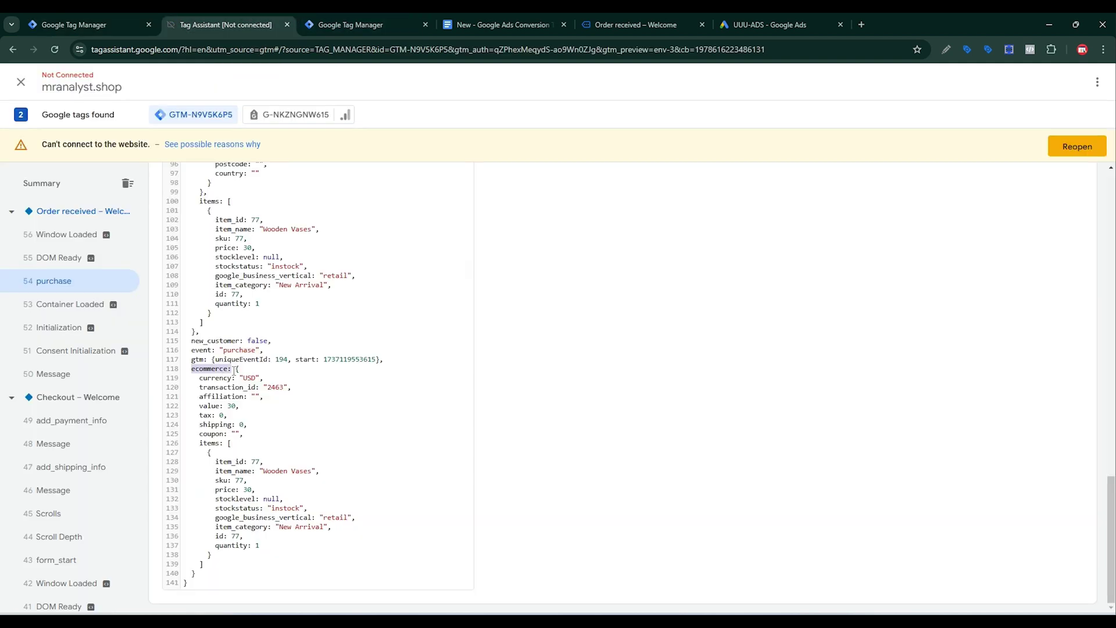
pyautogui.moveTo(200, 443); pyautogui.dragTo(231, 444)
pyautogui.hotkey('ctrl', 'shift', 'Tab')
pyautogui.write('d')
pyautogui.press('BackSpace')
pyautogui.press('BackSpace')
pyautogui.press('BackSpace')
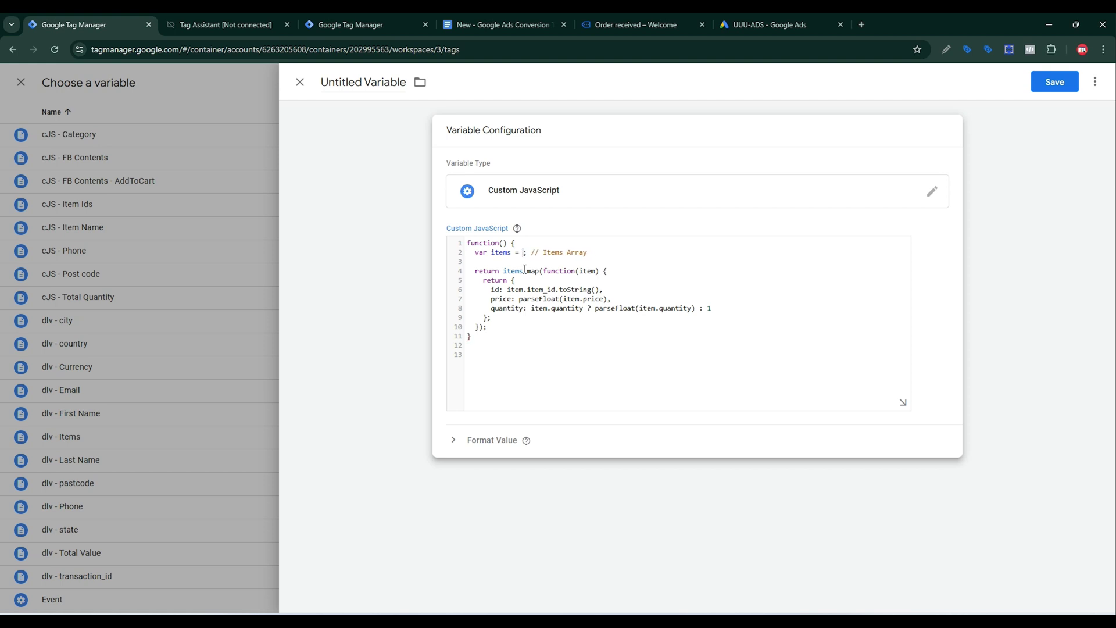
pyautogui.write('{{')
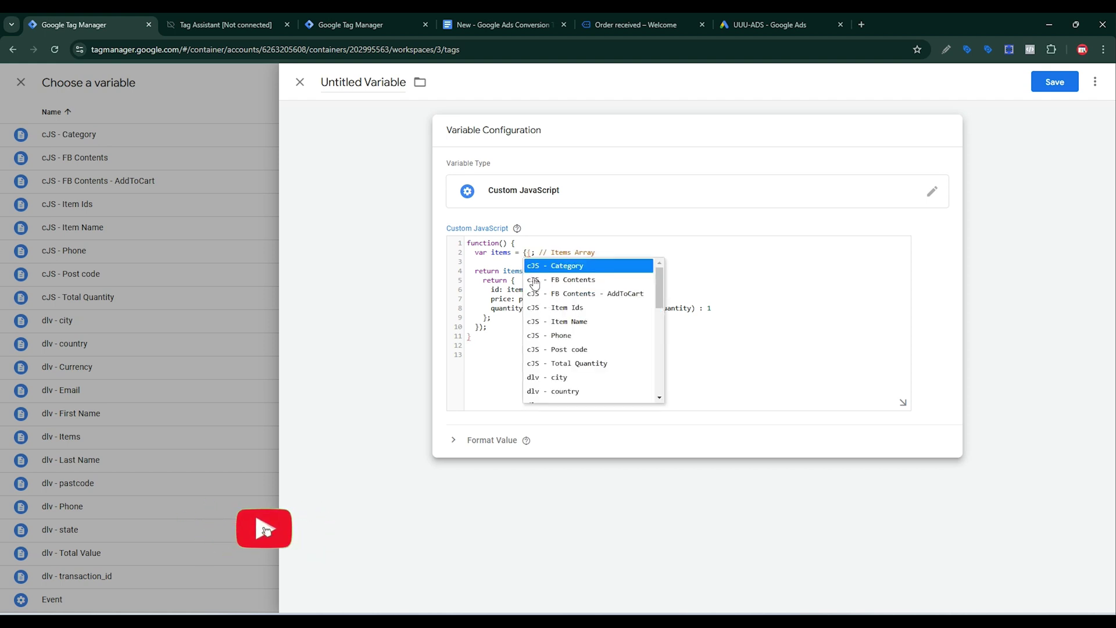
pyautogui.scroll(-1, 579, 318)
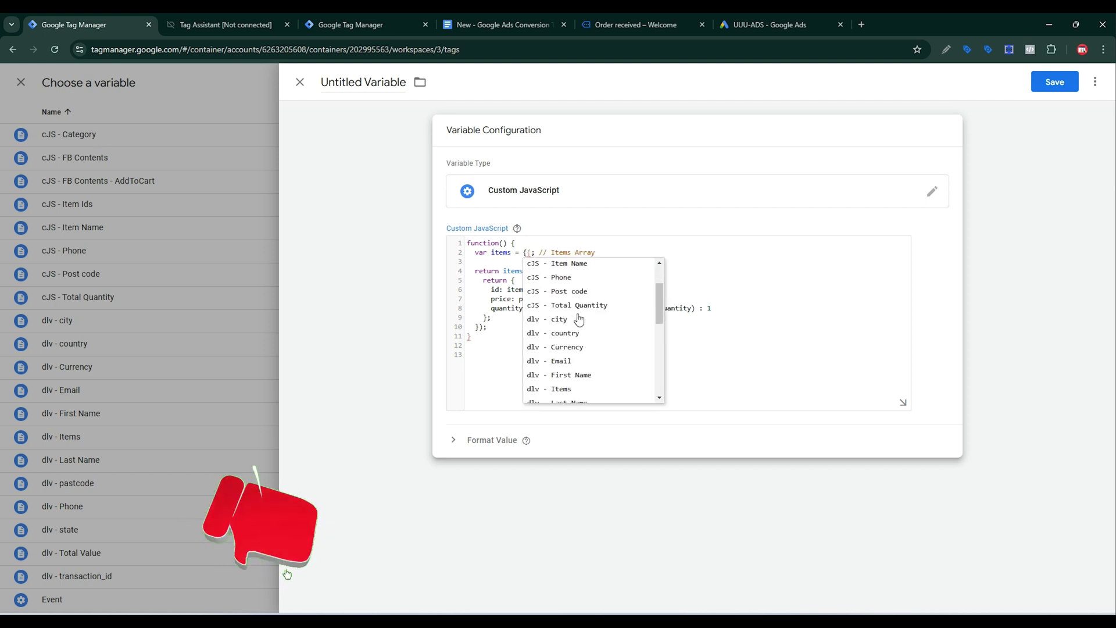
pyautogui.click(571, 396)
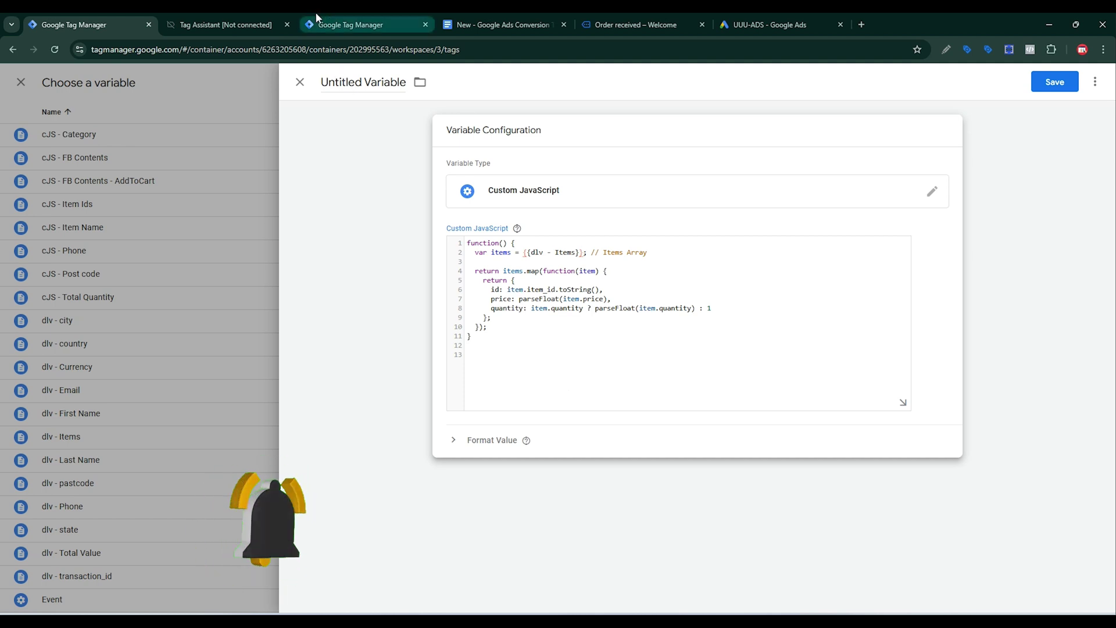
# Name the variable 'cJS - Items For G Ads' and save it
pyautogui.click(497, 25)
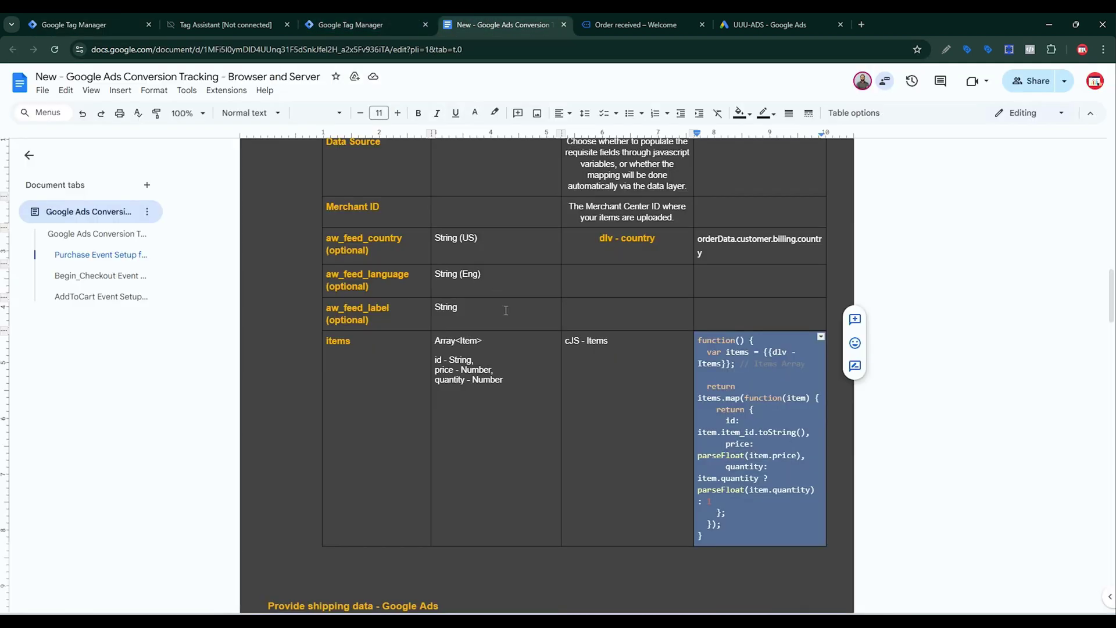
pyautogui.moveTo(620, 345); pyautogui.dragTo(562, 340)
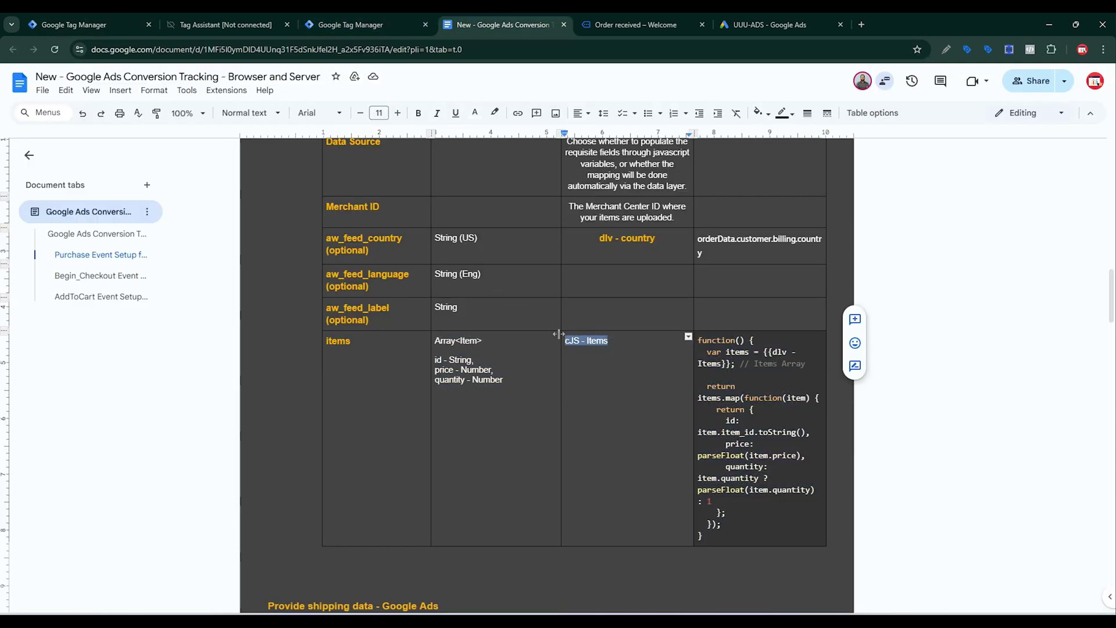
pyautogui.click(88, 24)
pyautogui.click(393, 88)
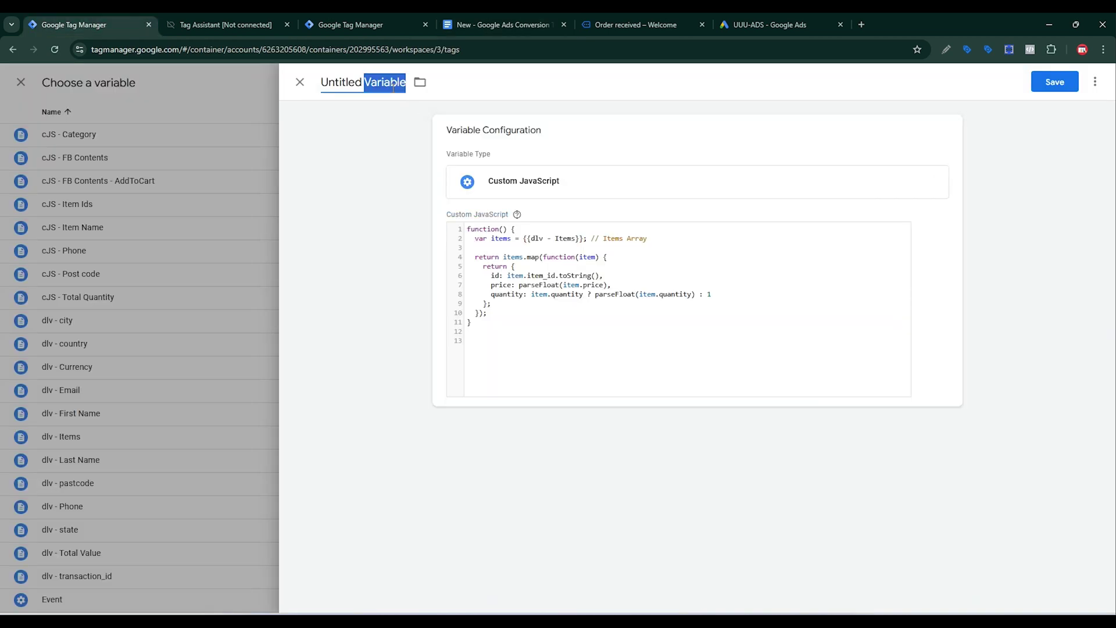
pyautogui.hotkey('ctrl', 'v')
pyautogui.write('For G Ads')
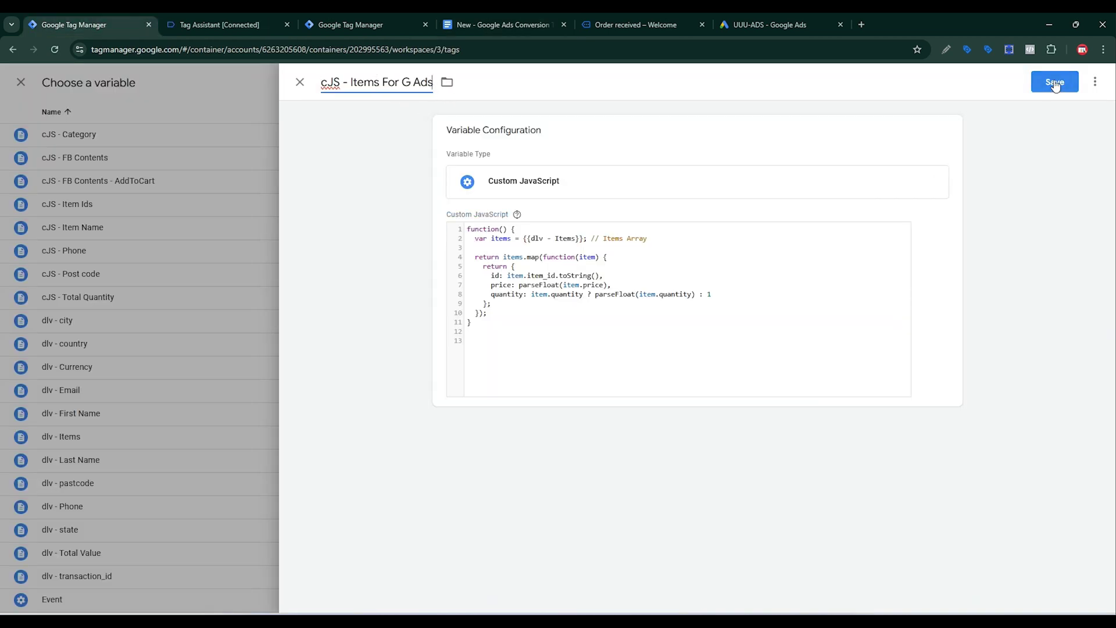
pyautogui.click(1054, 82)
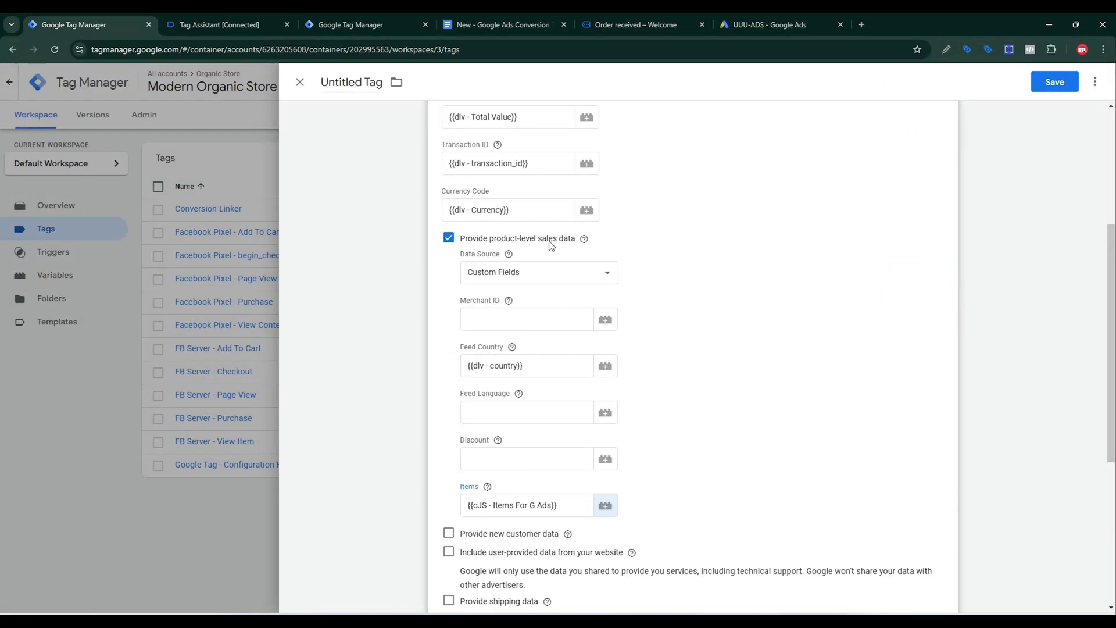
# Enable new customer data, revealing New Customer and Customer Lifetime Value fields
pyautogui.scroll(-3, 582, 363)
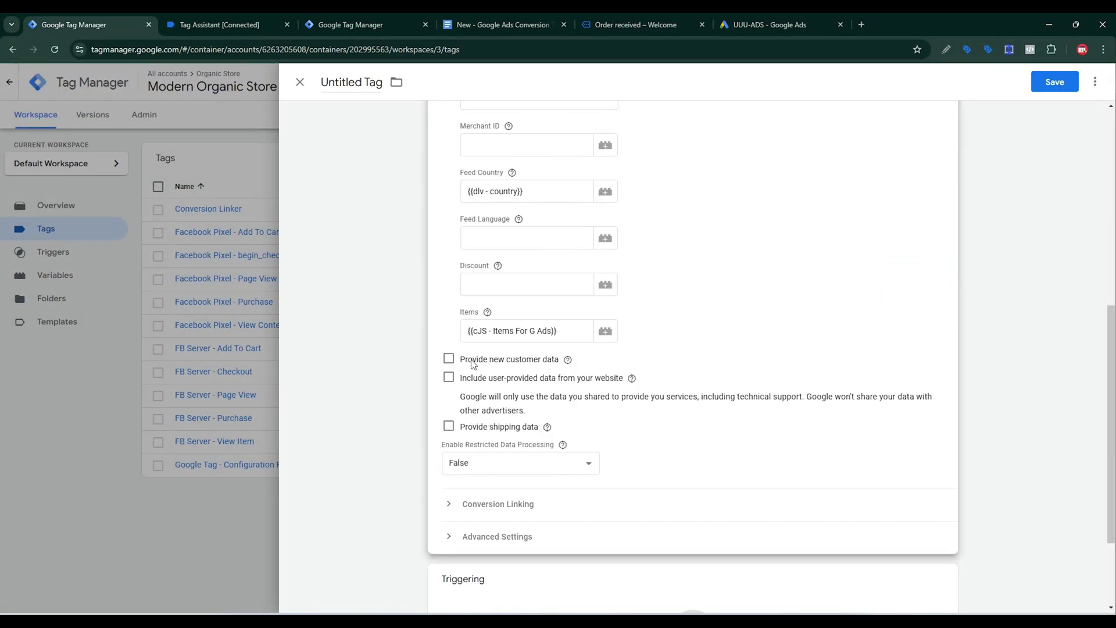
pyautogui.click(448, 360)
pyautogui.moveTo(566, 368)
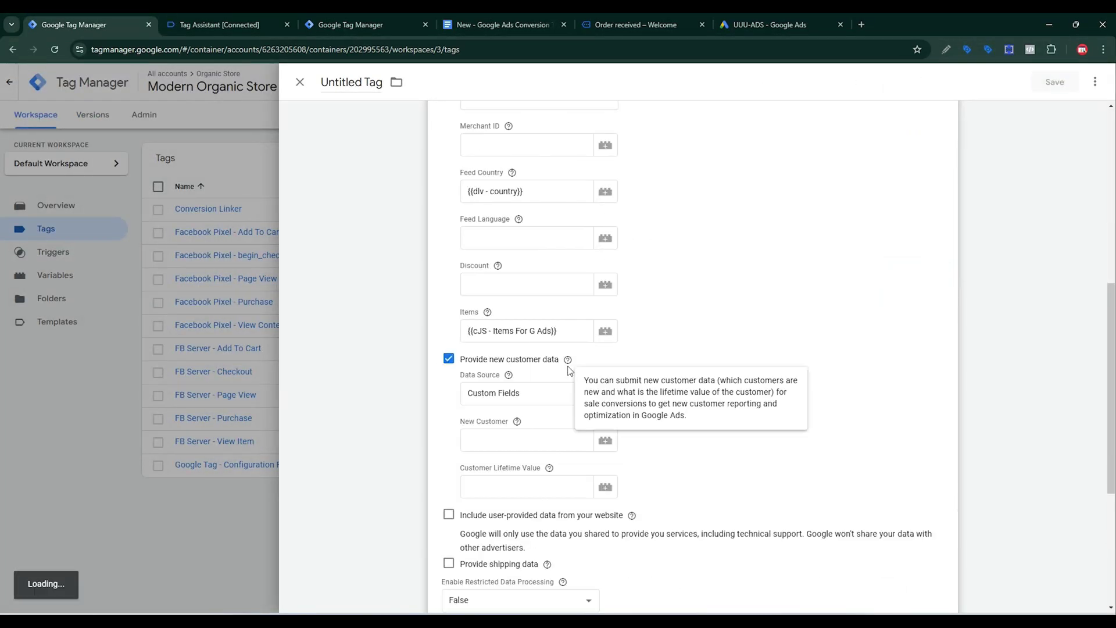
pyautogui.moveTo(550, 468)
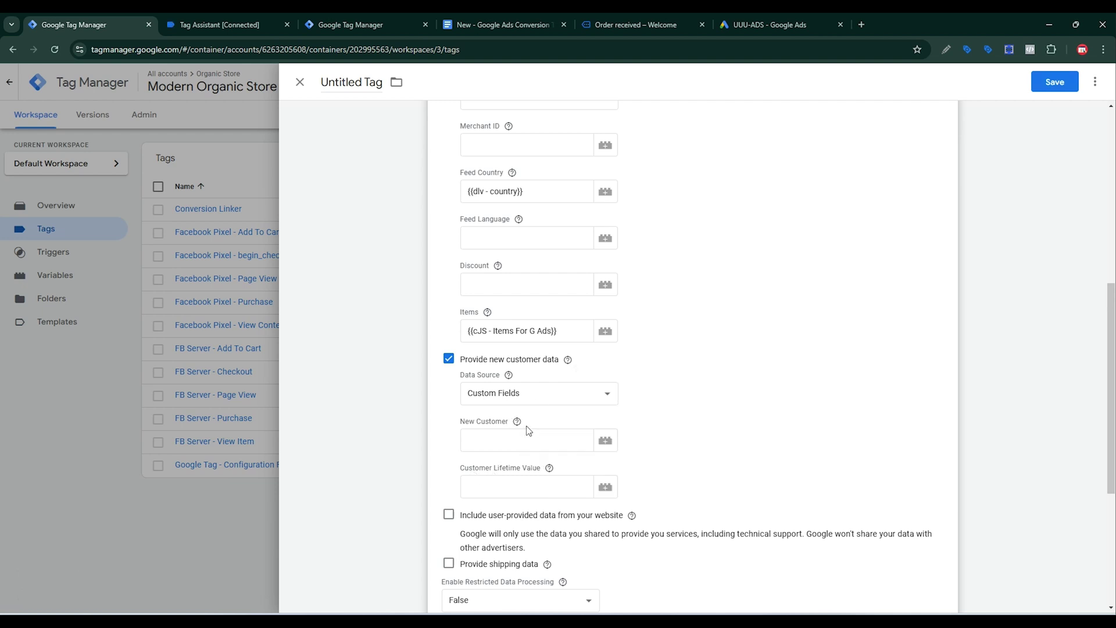
# Inspect the new_customer key and its false value in the purchase data and confirmation page
pyautogui.click(204, 12)
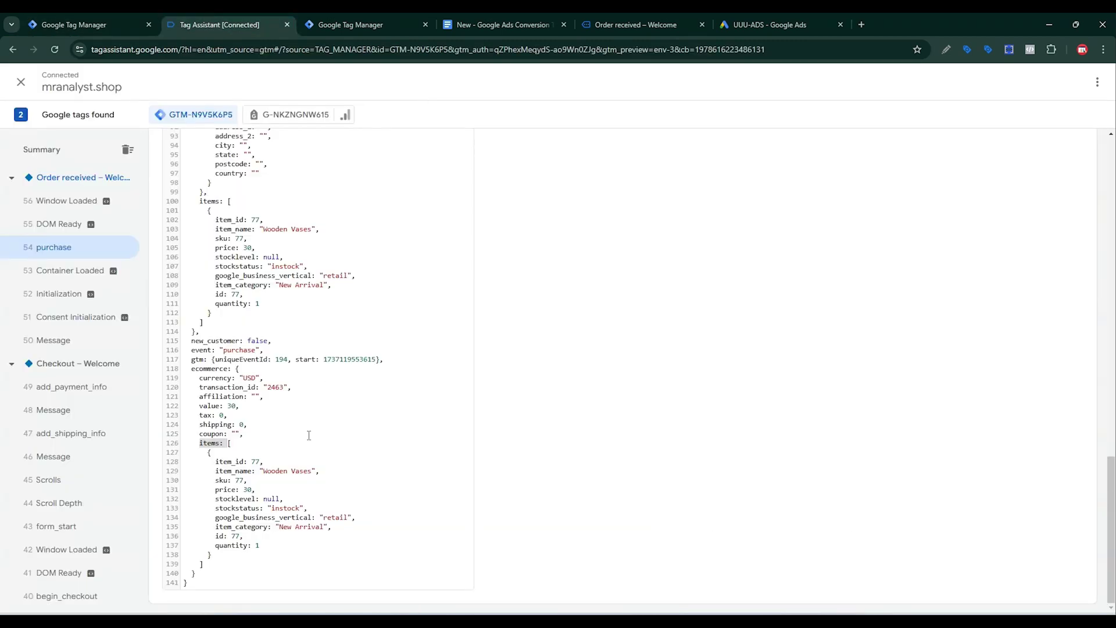
pyautogui.scroll(8, 308, 435)
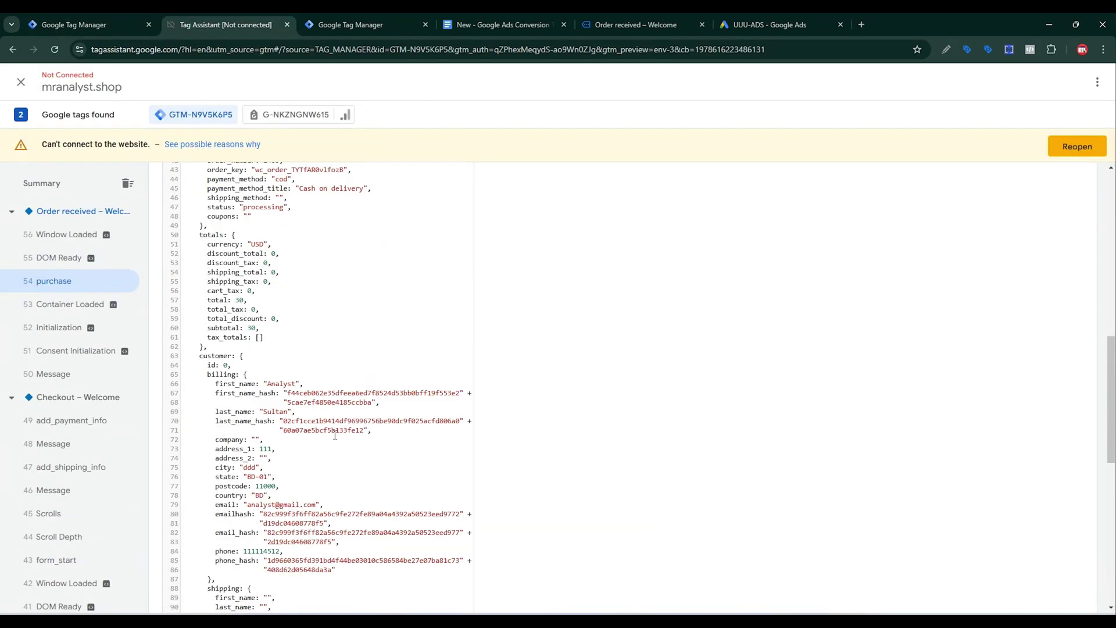
pyautogui.scroll(-6, 335, 435)
pyautogui.doubleClick(215, 490)
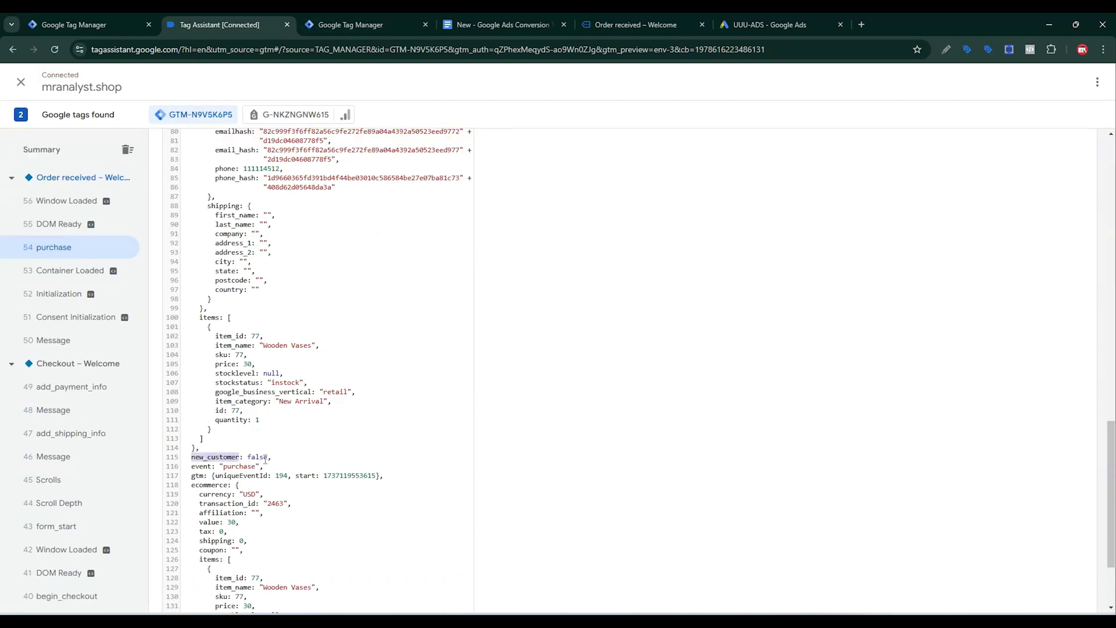
pyautogui.doubleClick(257, 457)
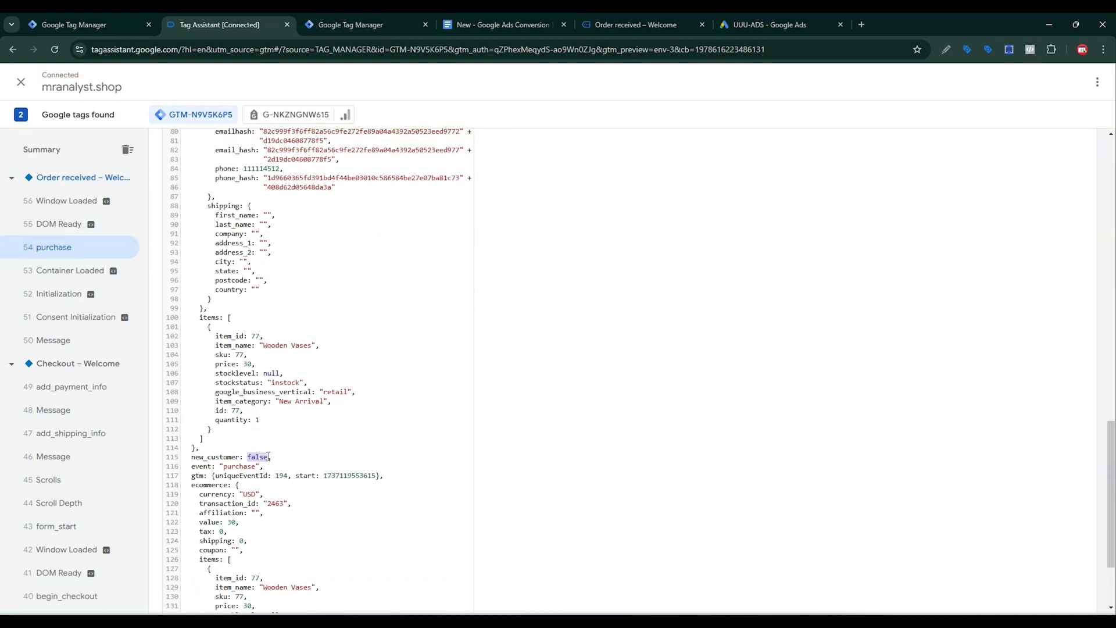
pyautogui.click(216, 458)
pyautogui.click(657, 23)
pyautogui.click(239, 18)
# Copy the new_customer key and open the New Customer field's variable list
pyautogui.moveTo(194, 457); pyautogui.dragTo(236, 455)
pyautogui.rightClick(238, 456)
pyautogui.click(303, 307)
pyautogui.click(91, 20)
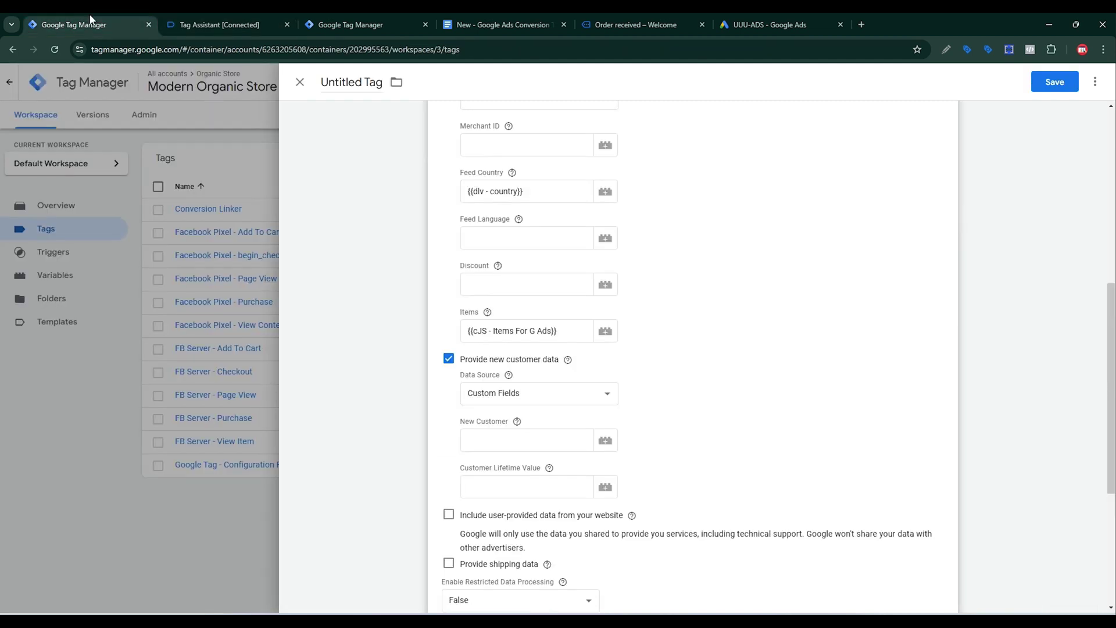
pyautogui.click(488, 437)
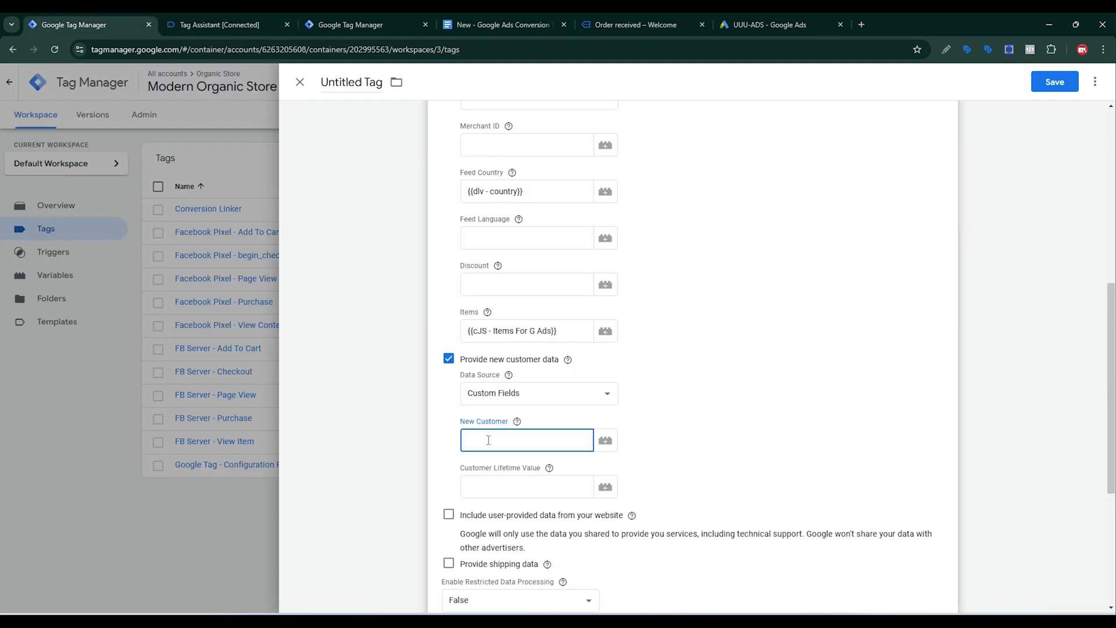
pyautogui.click(612, 444)
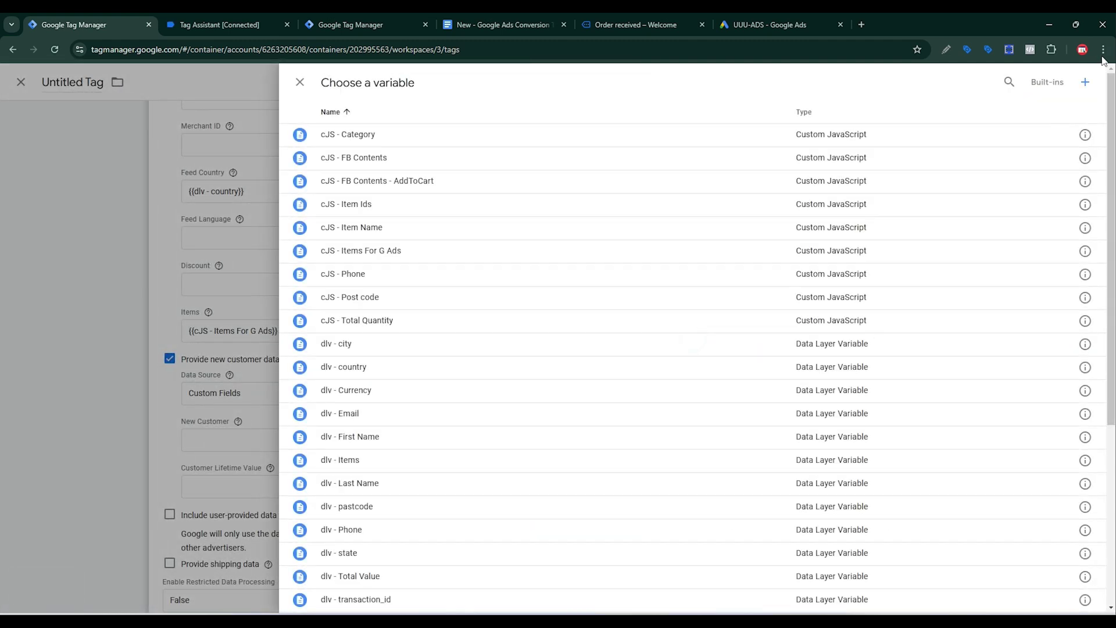
# Create and save Data Layer Variable 'new_customer' with key new_customer for New Customer
pyautogui.click(1085, 88)
pyautogui.click(598, 247)
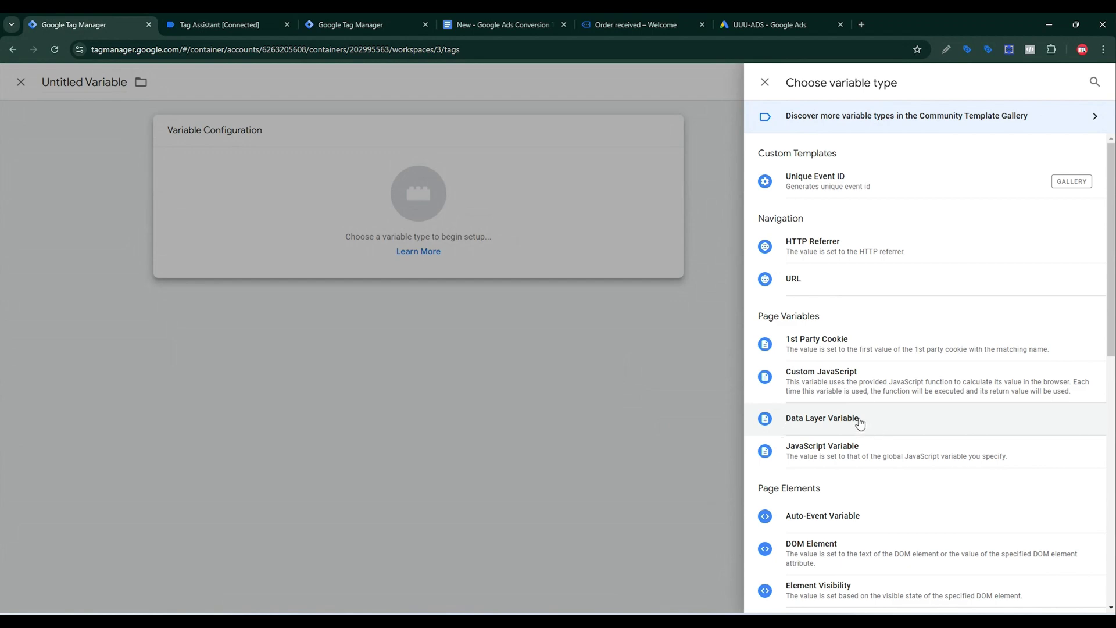
pyautogui.click(859, 420)
pyautogui.click(497, 255)
pyautogui.hotkey('ctrl', 'v')
pyautogui.doubleClick(371, 82)
pyautogui.hotkey('ctrl', 'a')
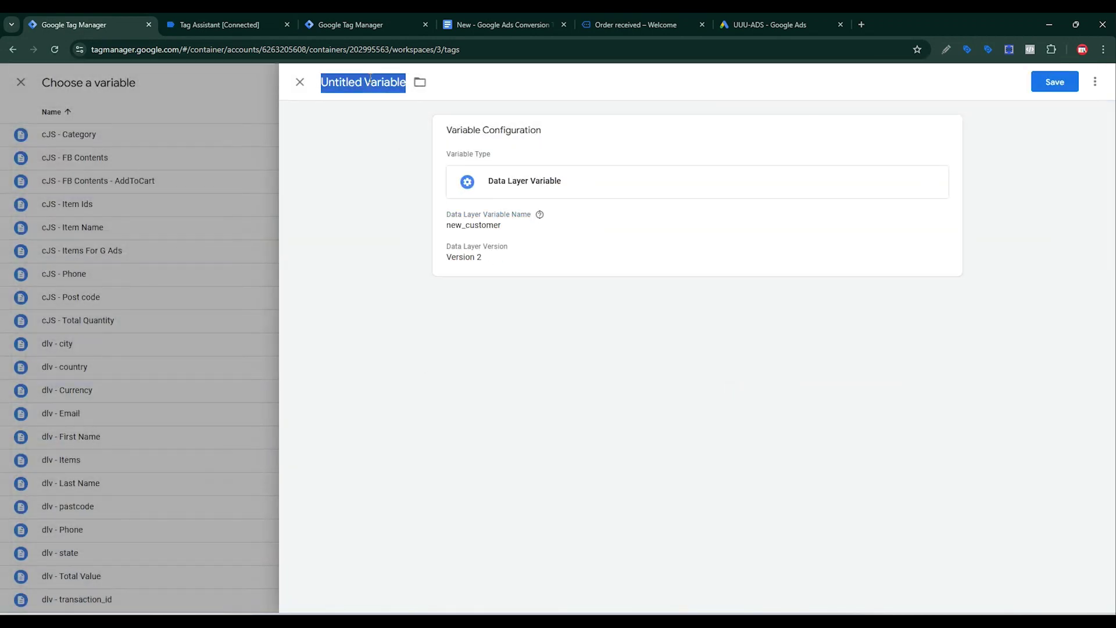
pyautogui.hotkey('ctrl', 'v')
pyautogui.press('Return')
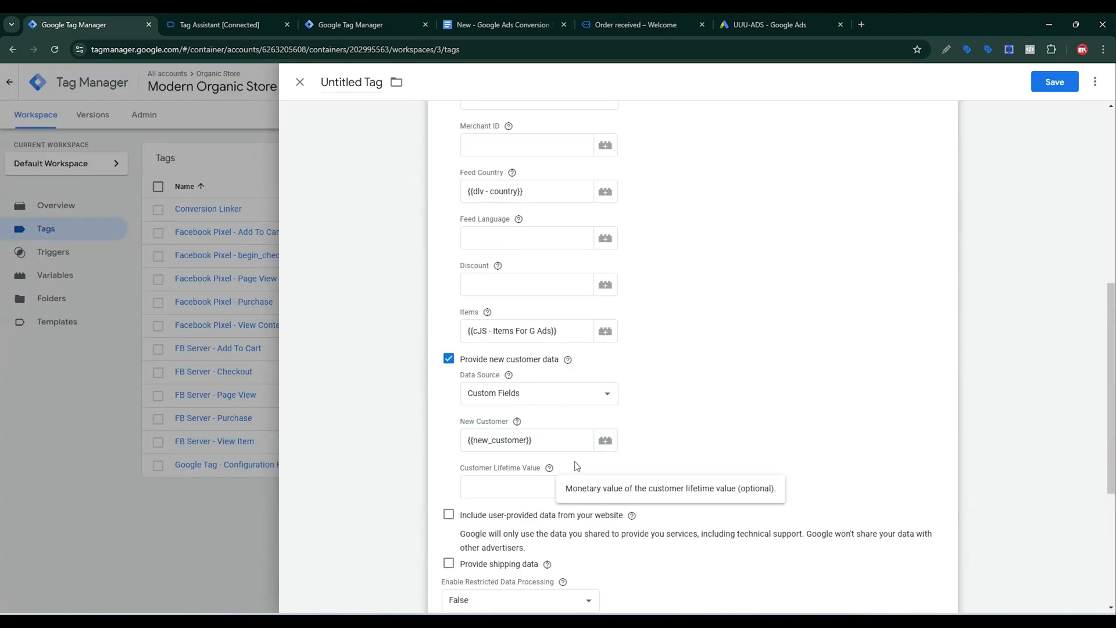
pyautogui.scroll(-3, 639, 425)
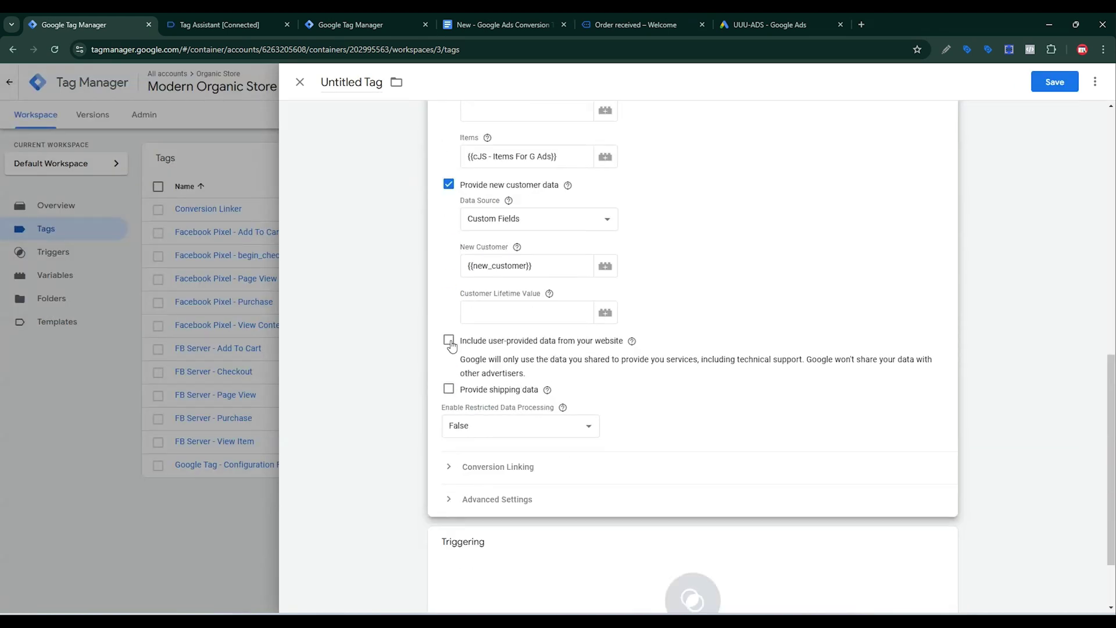
# Include user-provided data via a new manual variable with Email set to {{dlv - Email}}
pyautogui.click(448, 340)
pyautogui.click(530, 399)
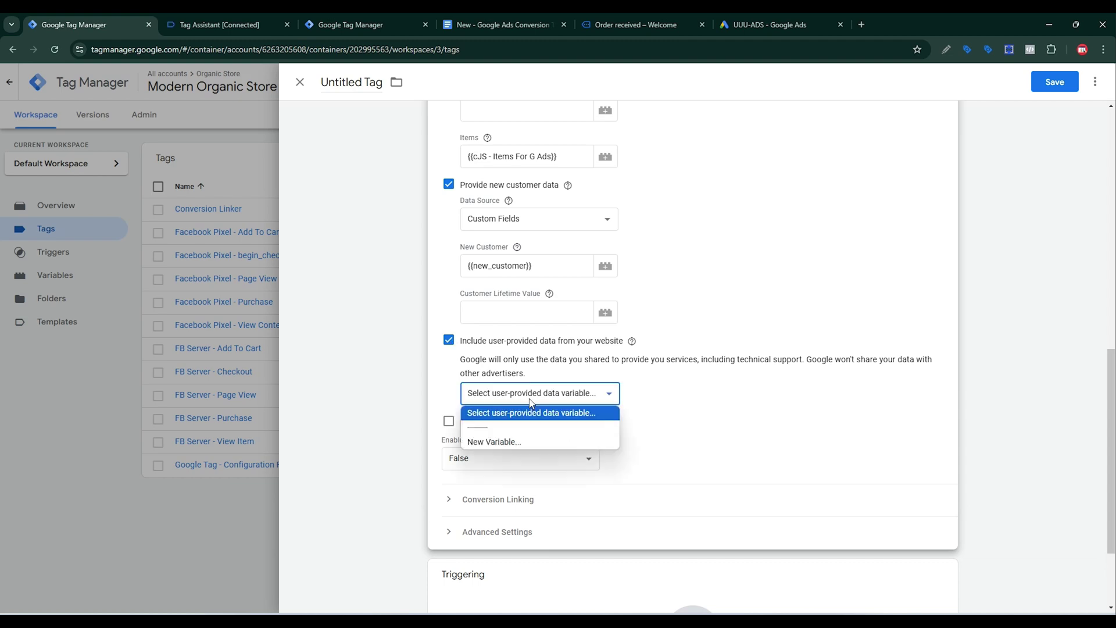
pyautogui.click(509, 443)
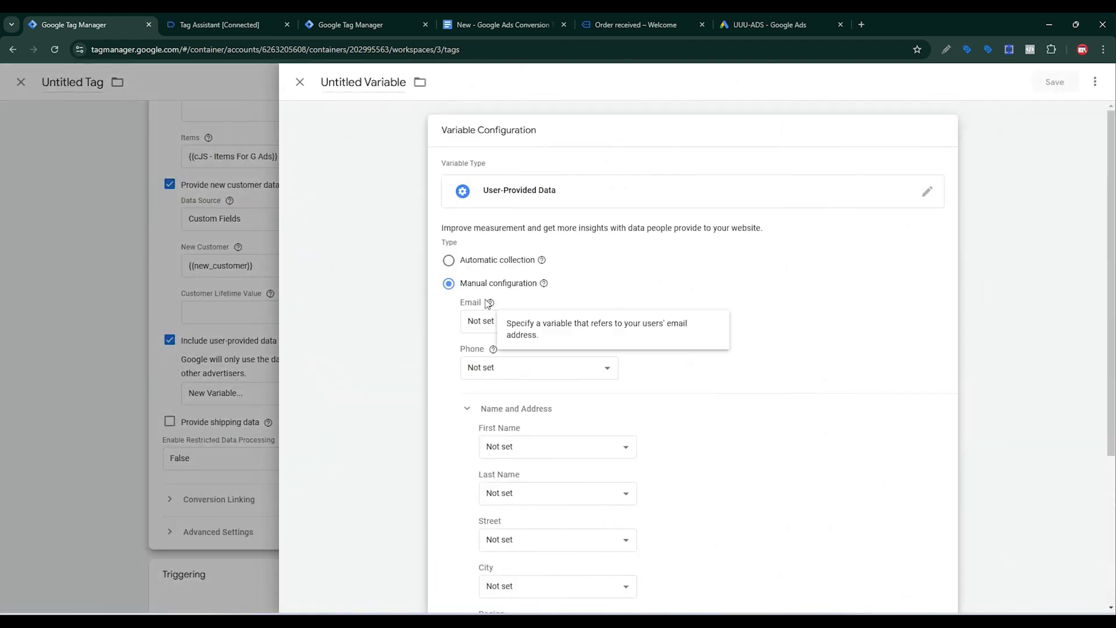
pyautogui.click(507, 327)
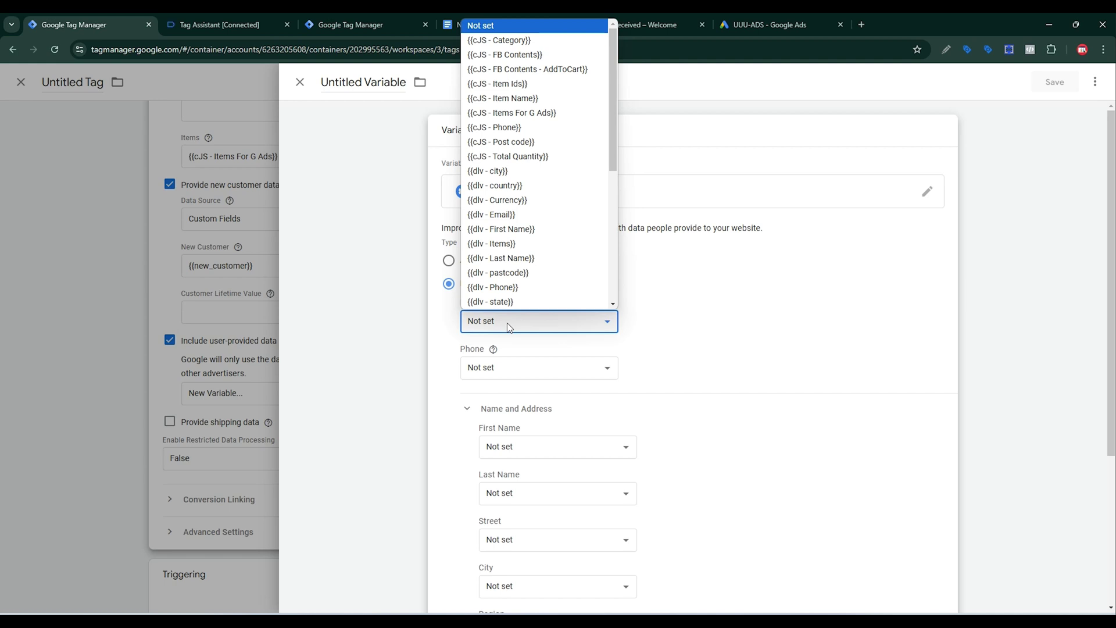
pyautogui.click(504, 216)
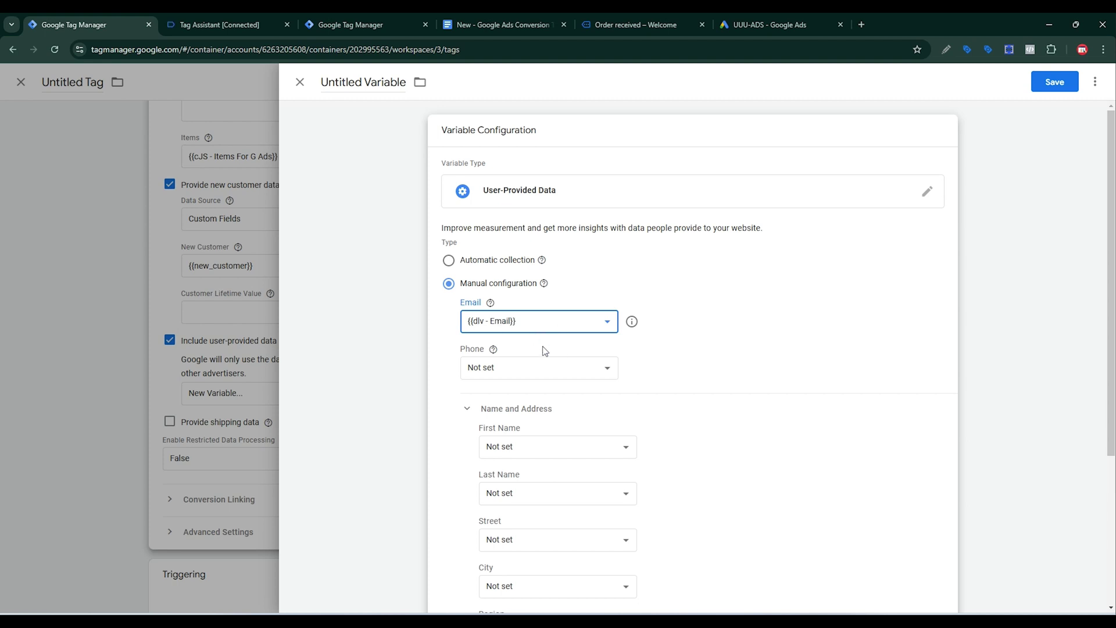
pyautogui.click(518, 367)
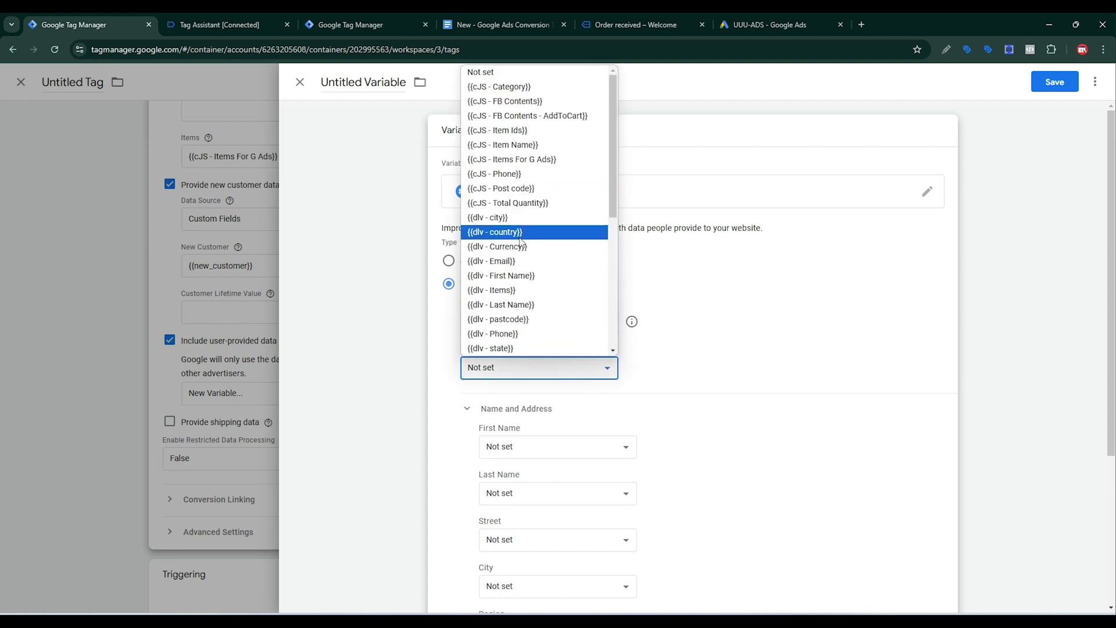
# In Tag Assistant, highlight orderData and the billing phone entry in the purchase data layer
pyautogui.hotkey('ctrl', 'Tab')
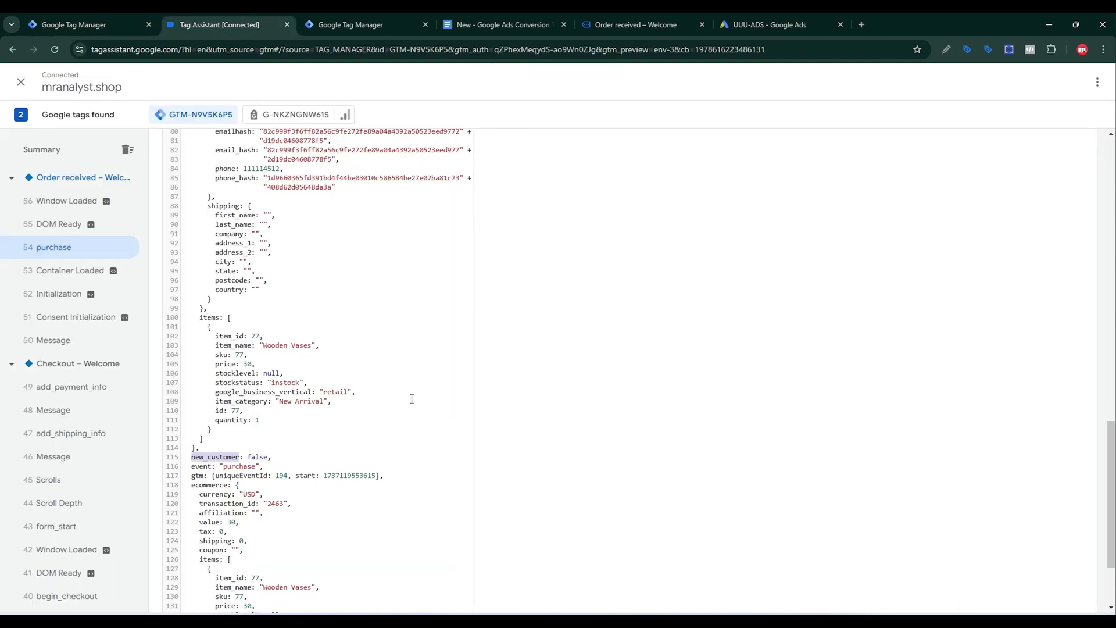
pyautogui.scroll(10, 294, 419)
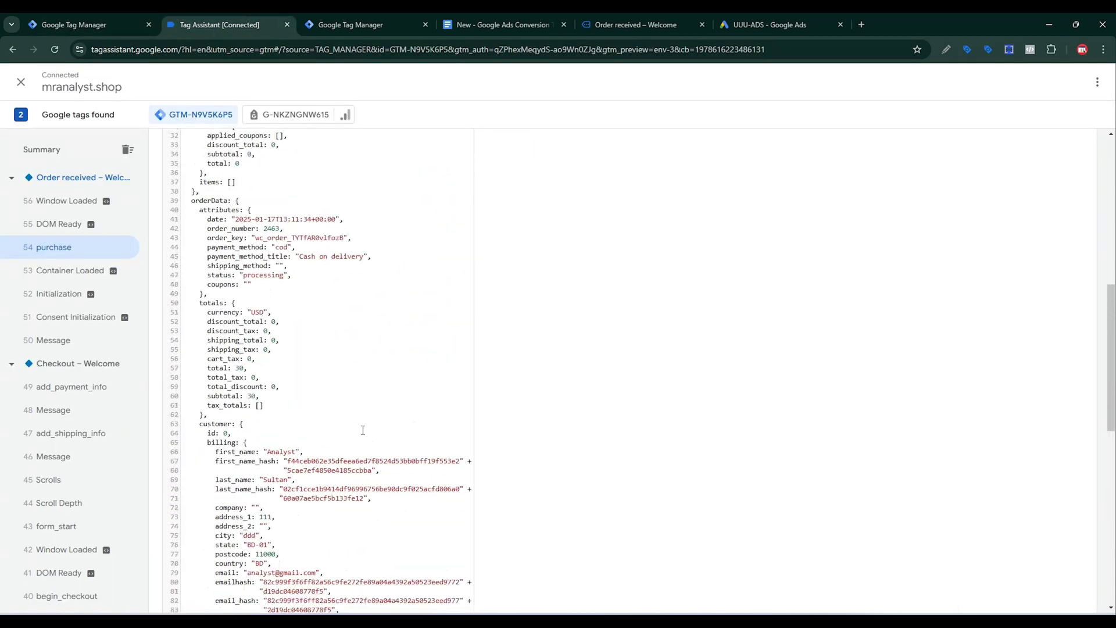
pyautogui.scroll(2, 264, 308)
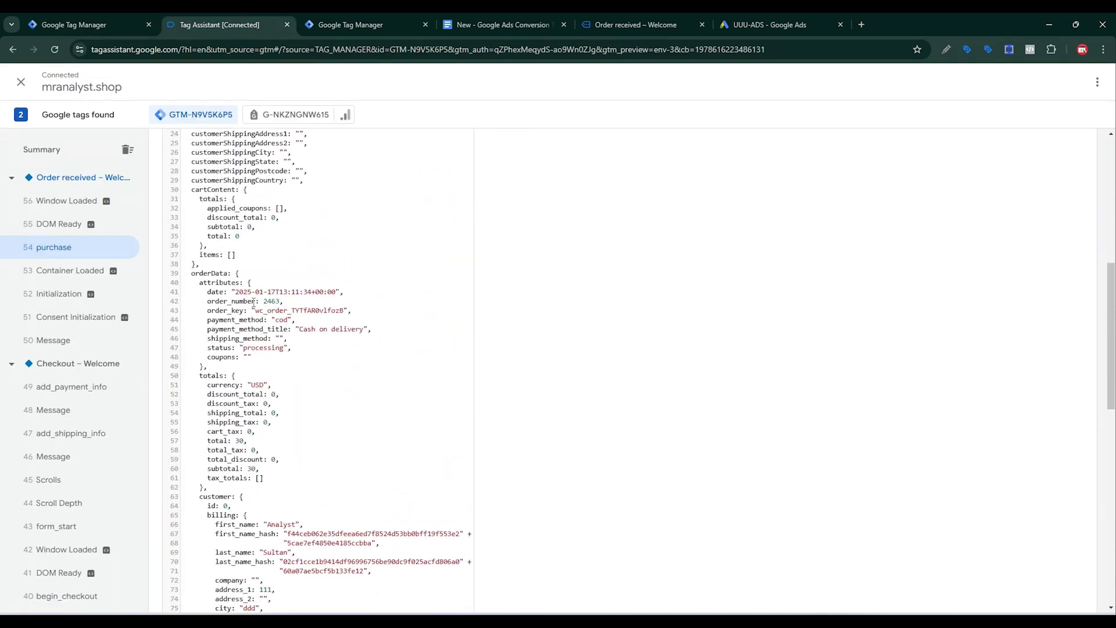
pyautogui.moveTo(193, 273); pyautogui.dragTo(231, 273)
pyautogui.moveTo(215, 498); pyautogui.dragTo(236, 515)
pyautogui.scroll(-3, 252, 510)
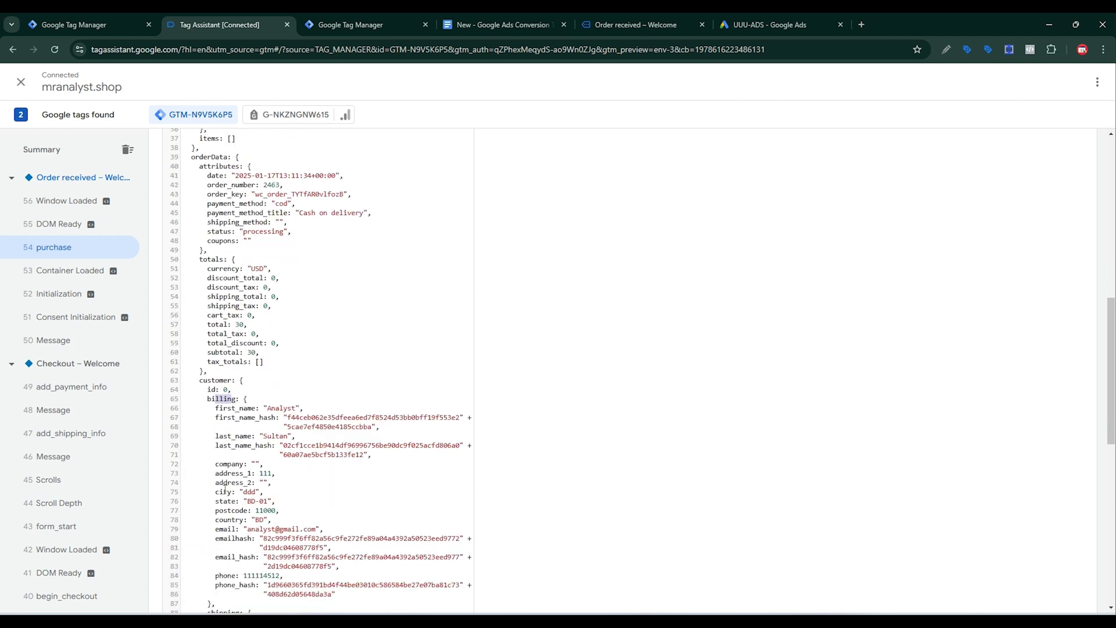
pyautogui.moveTo(216, 575); pyautogui.dragTo(248, 574)
pyautogui.click(500, 25)
# Scroll the setup guide to the User-Provided Data (Manual configuration) mapping table
pyautogui.scroll(-3, 595, 292)
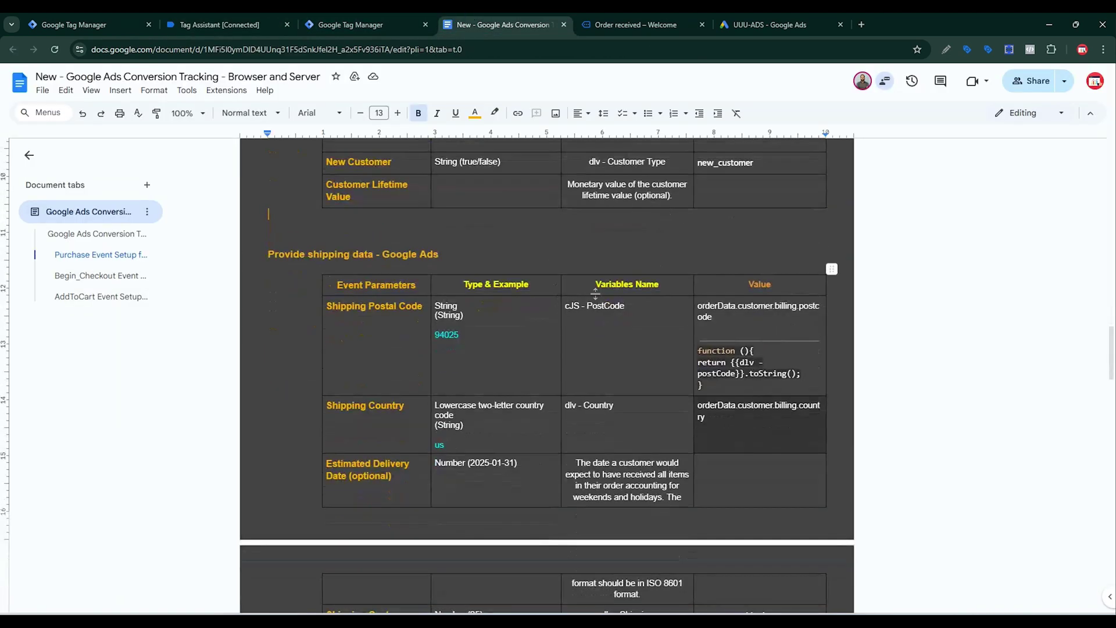
pyautogui.scroll(3, 595, 292)
pyautogui.scroll(4, 645, 287)
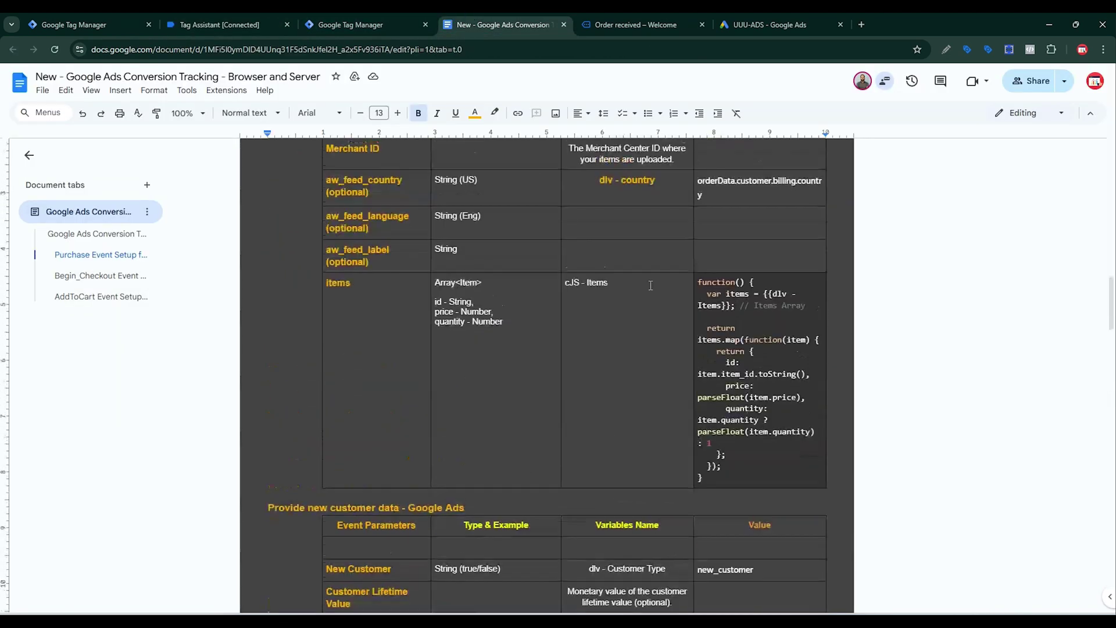
pyautogui.scroll(1, 650, 285)
pyautogui.scroll(-10, 645, 319)
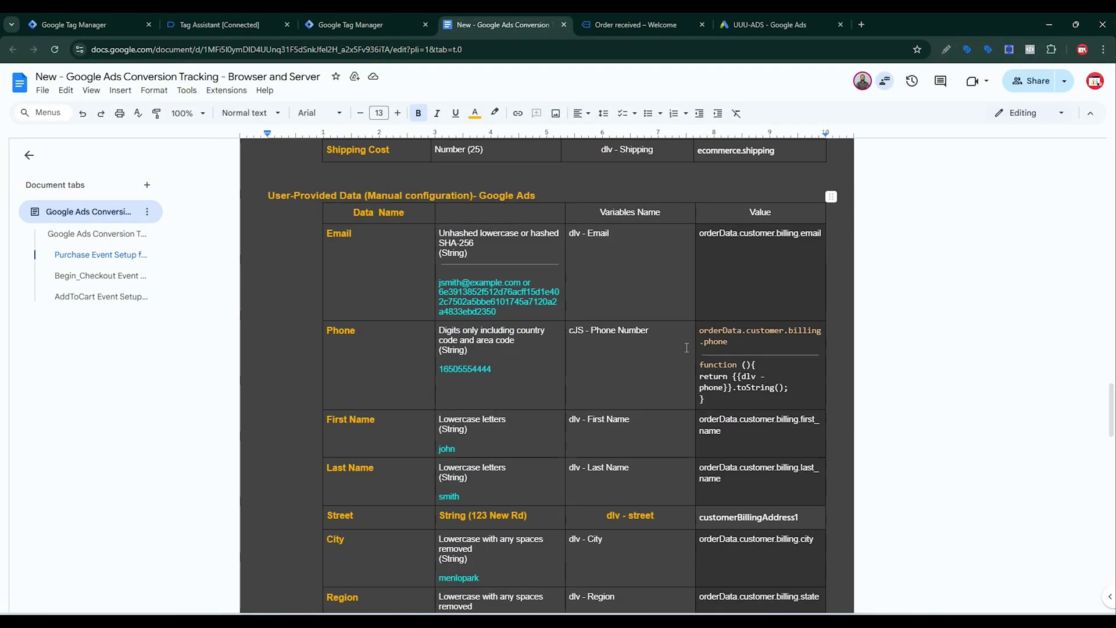
pyautogui.scroll(-1, 709, 465)
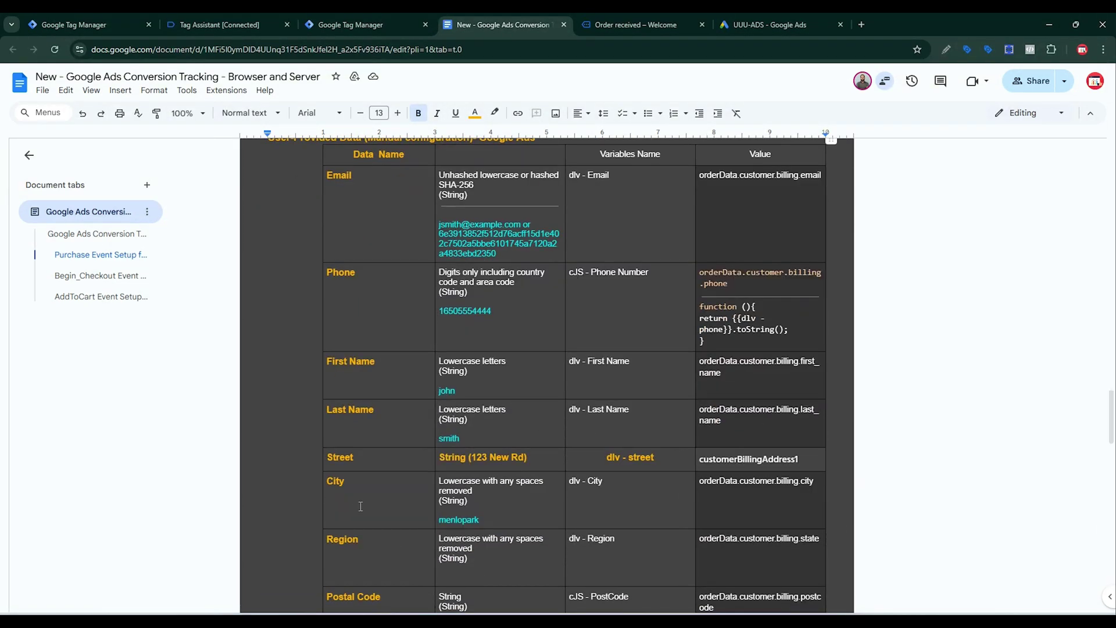
pyautogui.scroll(-1, 709, 466)
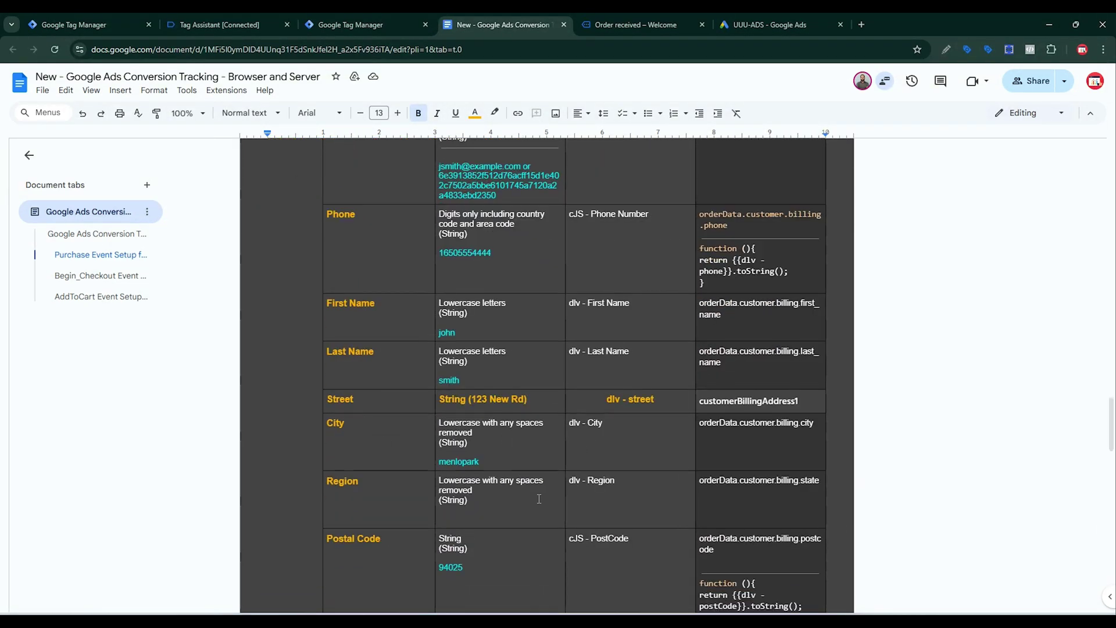
pyautogui.scroll(-2, 737, 480)
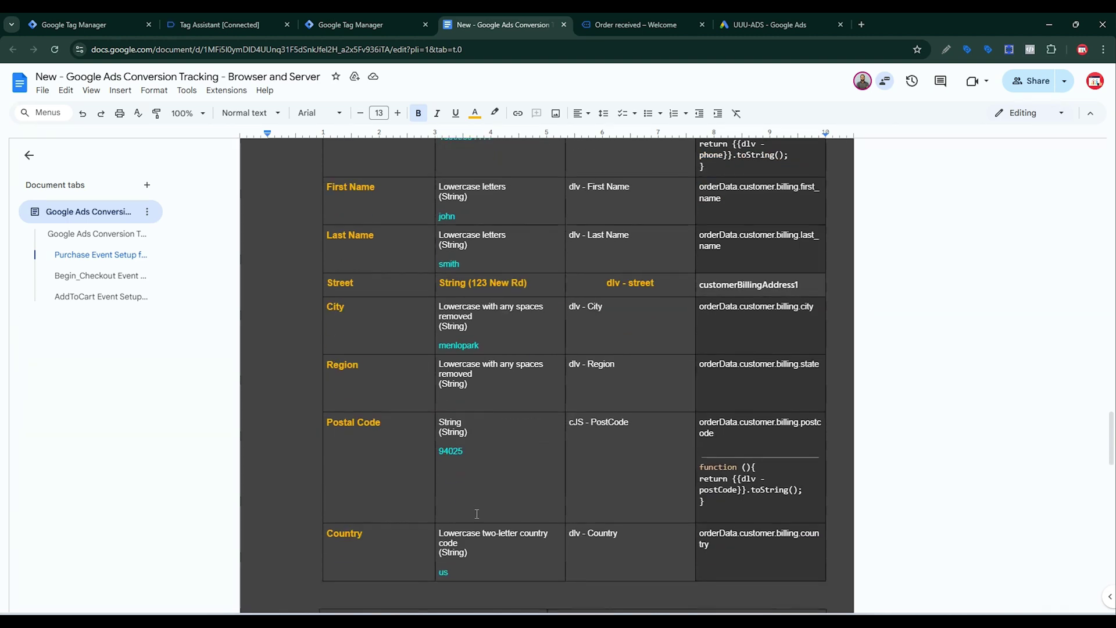
pyautogui.scroll(-3, 643, 485)
pyautogui.scroll(2, 380, 209)
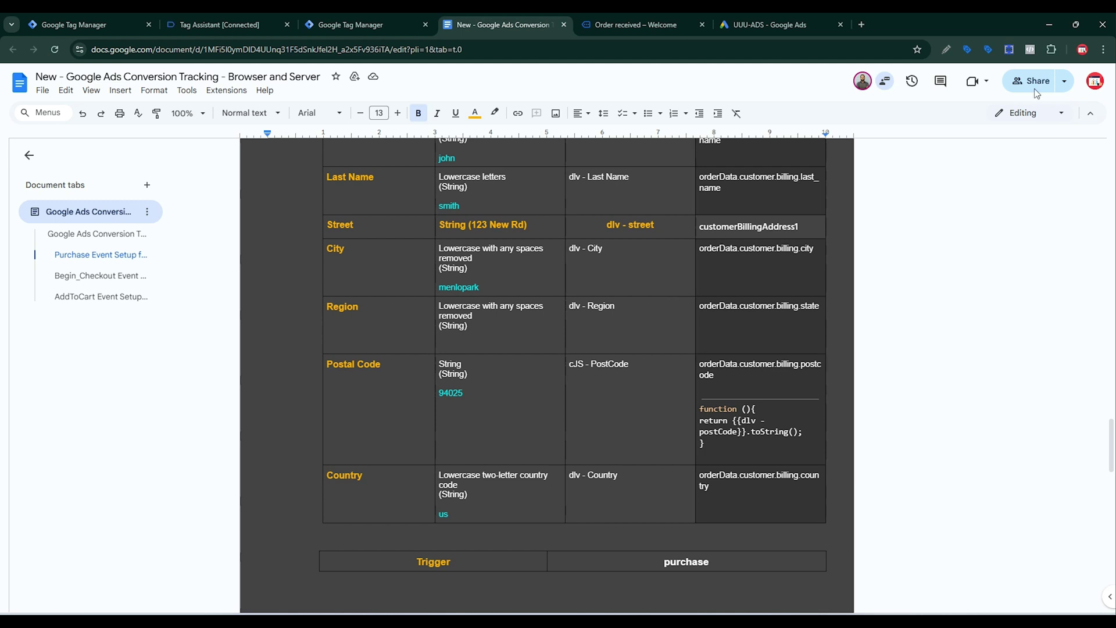
# Map the Phone field to {{cJS - Phone}} in the user-provided data variable
pyautogui.click(87, 25)
pyautogui.click(526, 377)
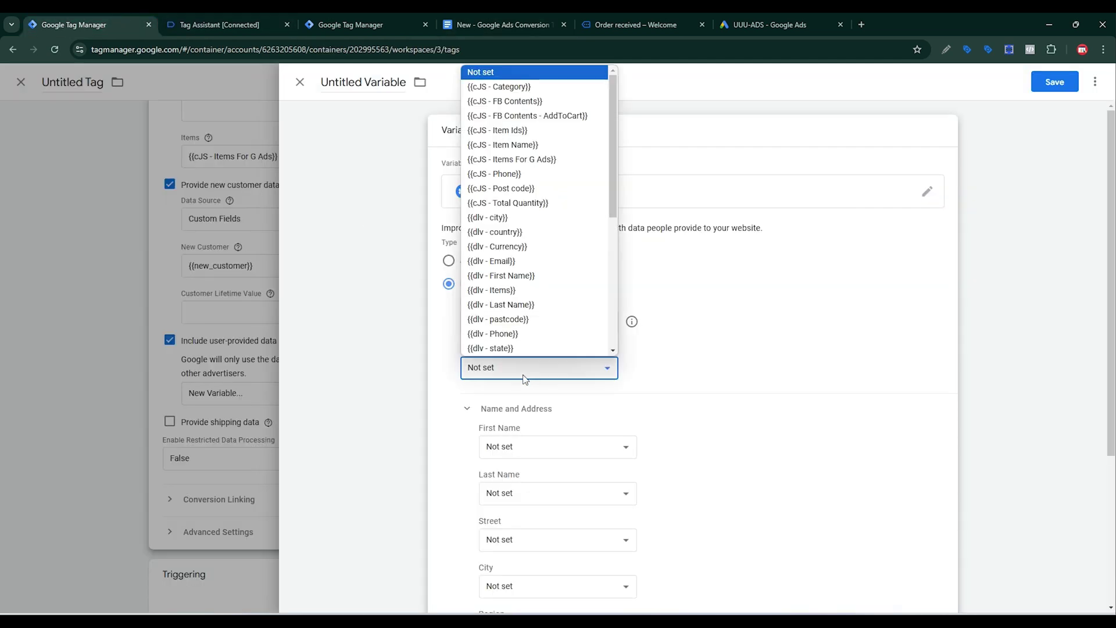
pyautogui.scroll(-4, 538, 204)
pyautogui.scroll(2, 547, 261)
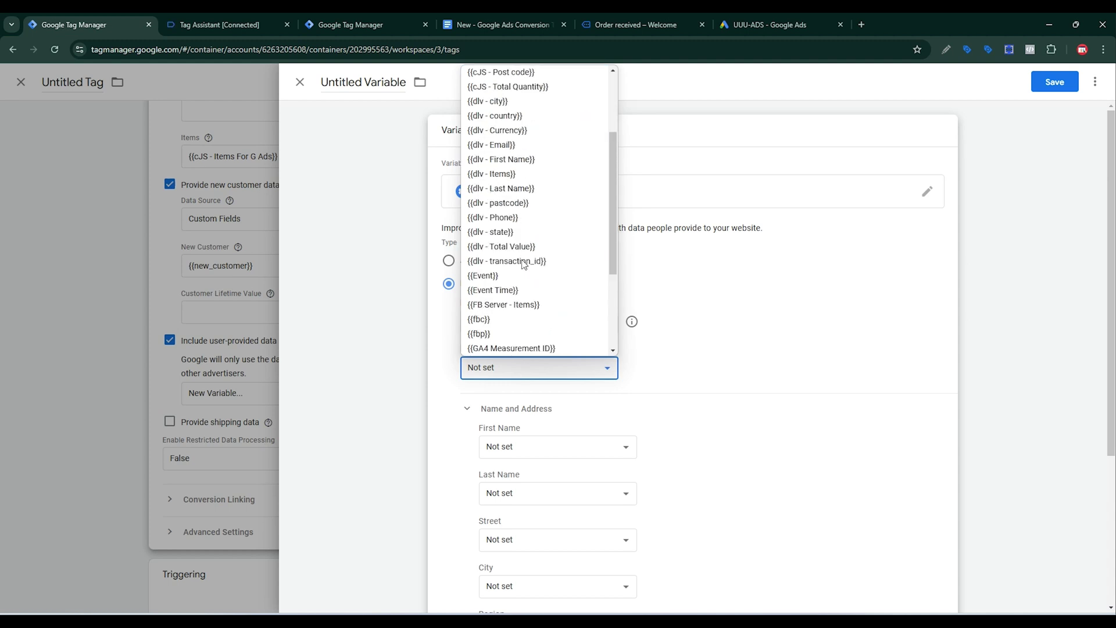
pyautogui.scroll(3, 494, 239)
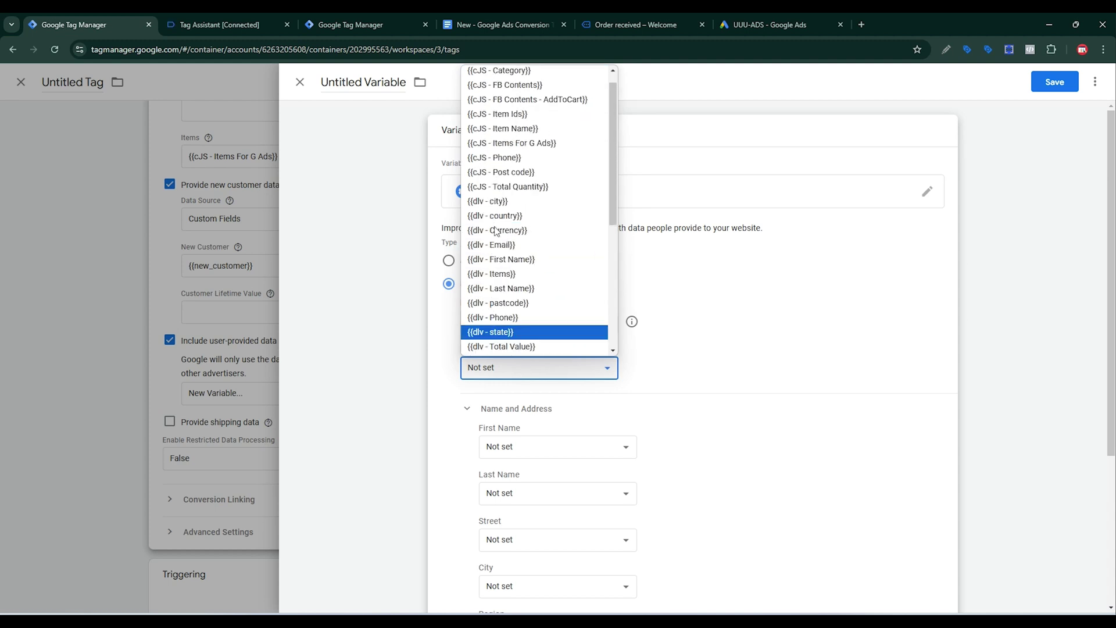
pyautogui.click(494, 173)
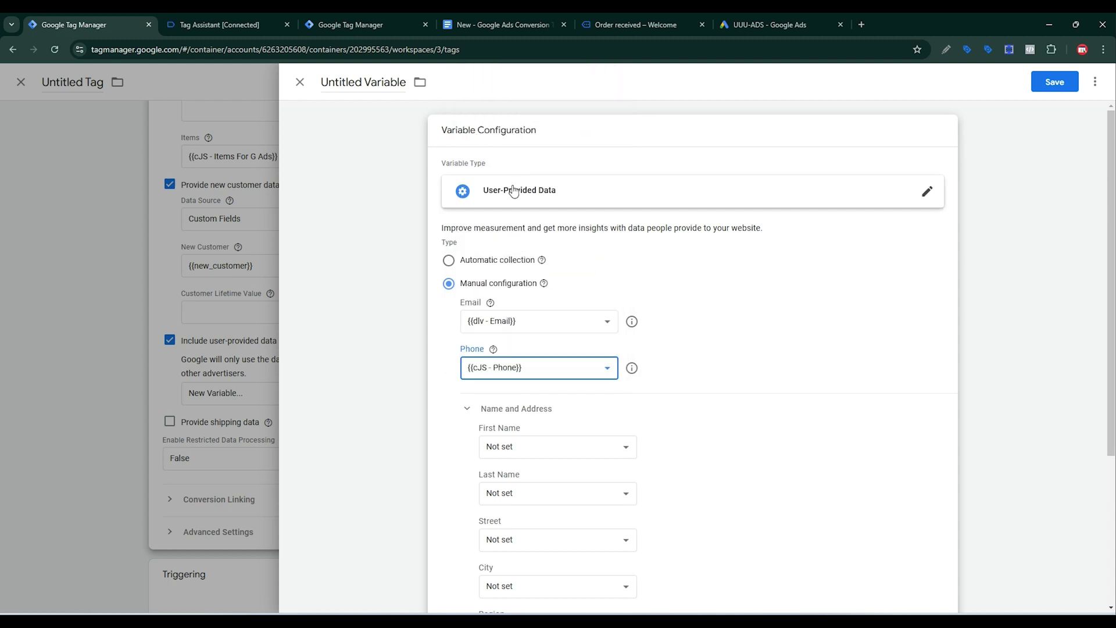
# Map First Name to {{dlv - First Name}} and recheck the setup guide
pyautogui.click(536, 449)
pyautogui.click(532, 447)
pyautogui.click(527, 444)
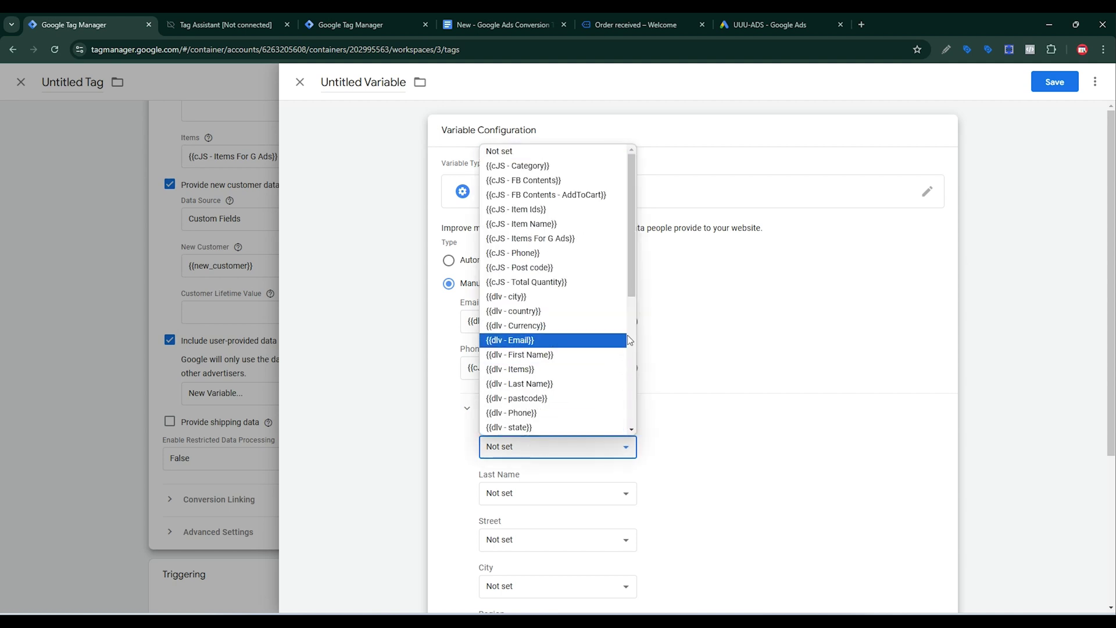
pyautogui.click(556, 356)
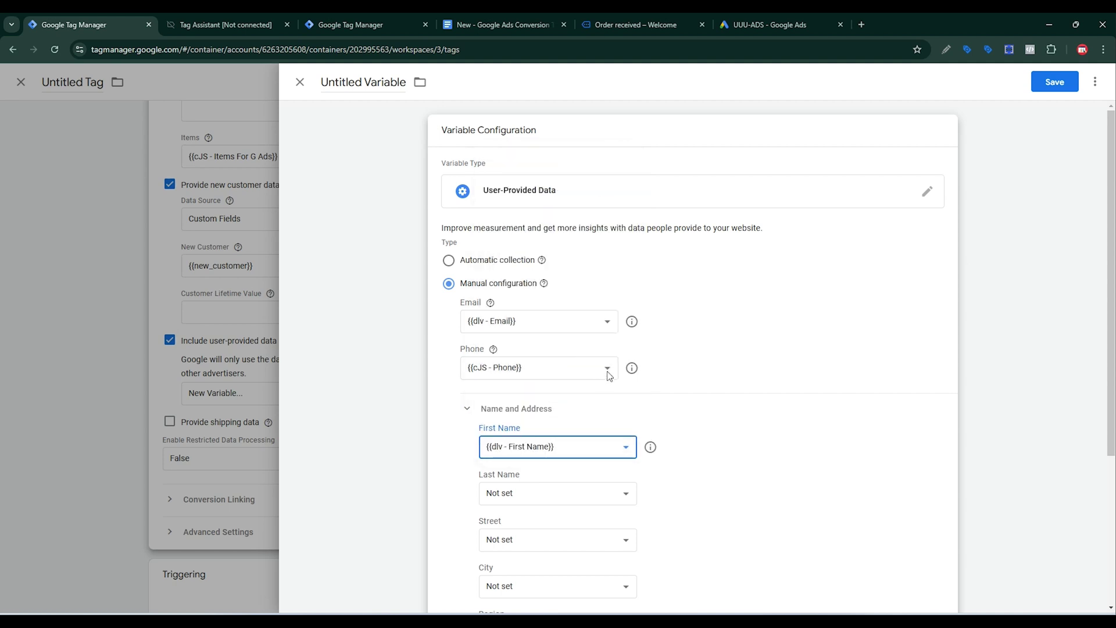
pyautogui.click(503, 18)
pyautogui.scroll(2, 483, 331)
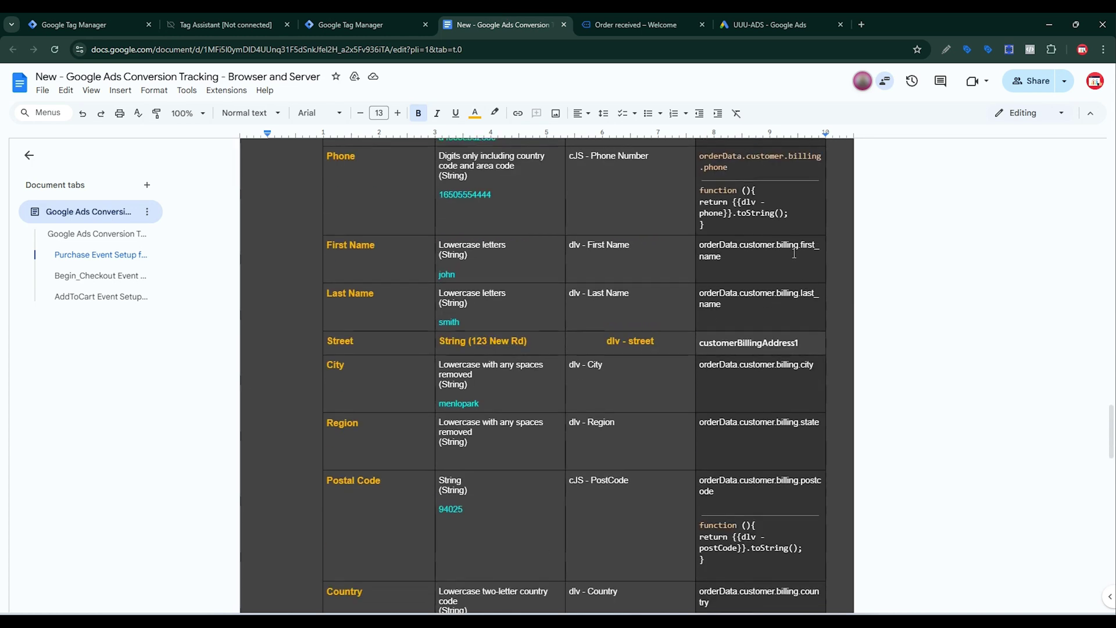
# Trace the orderData customer billing path in Tag Assistant, then return to the Last Name field
pyautogui.click(227, 25)
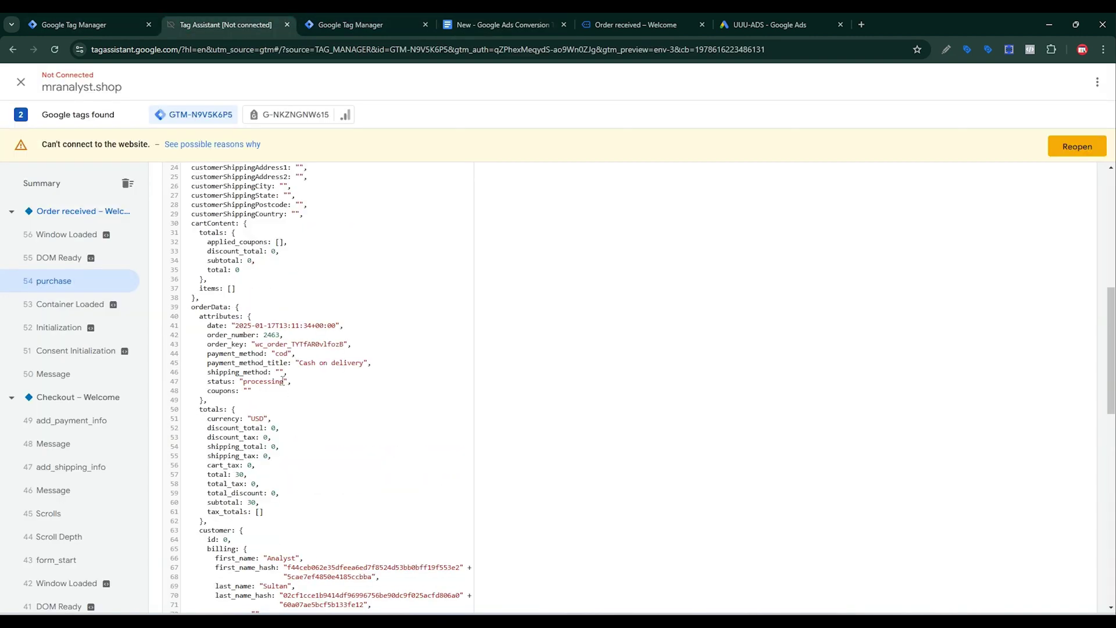
pyautogui.moveTo(201, 304); pyautogui.dragTo(220, 307)
pyautogui.moveTo(198, 530); pyautogui.dragTo(215, 558)
pyautogui.hotkey('ctrl', 'shift', 'Tab')
pyautogui.click(543, 433)
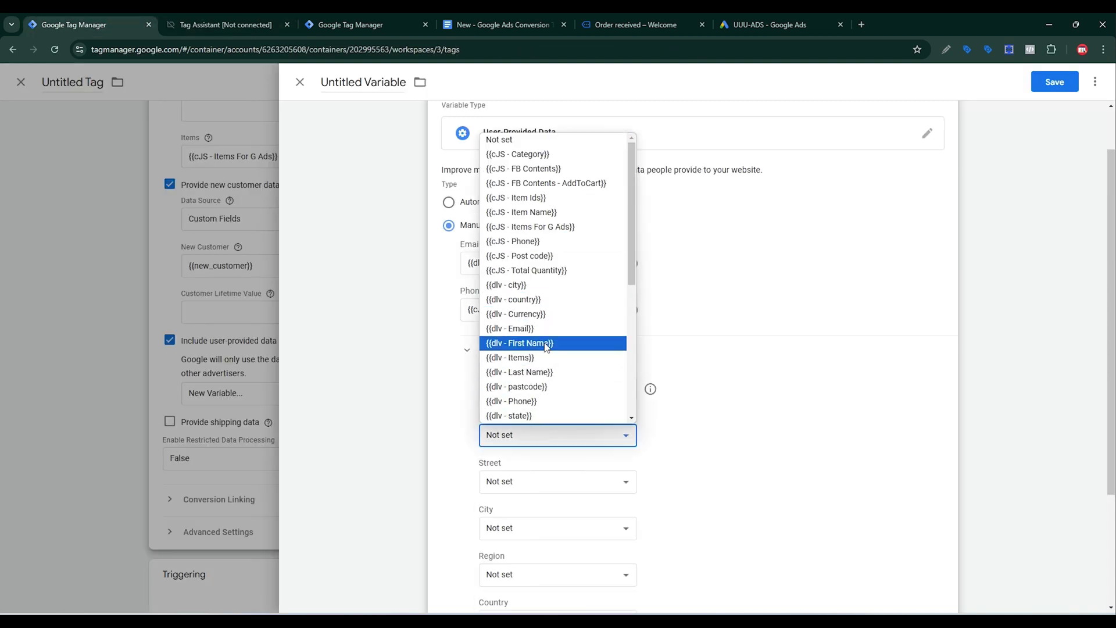
# Map Last Name to dlv - Last Name and start a new Data Layer Variable for Street
pyautogui.click(540, 372)
pyautogui.scroll(-2, 540, 360)
pyautogui.click(530, 365)
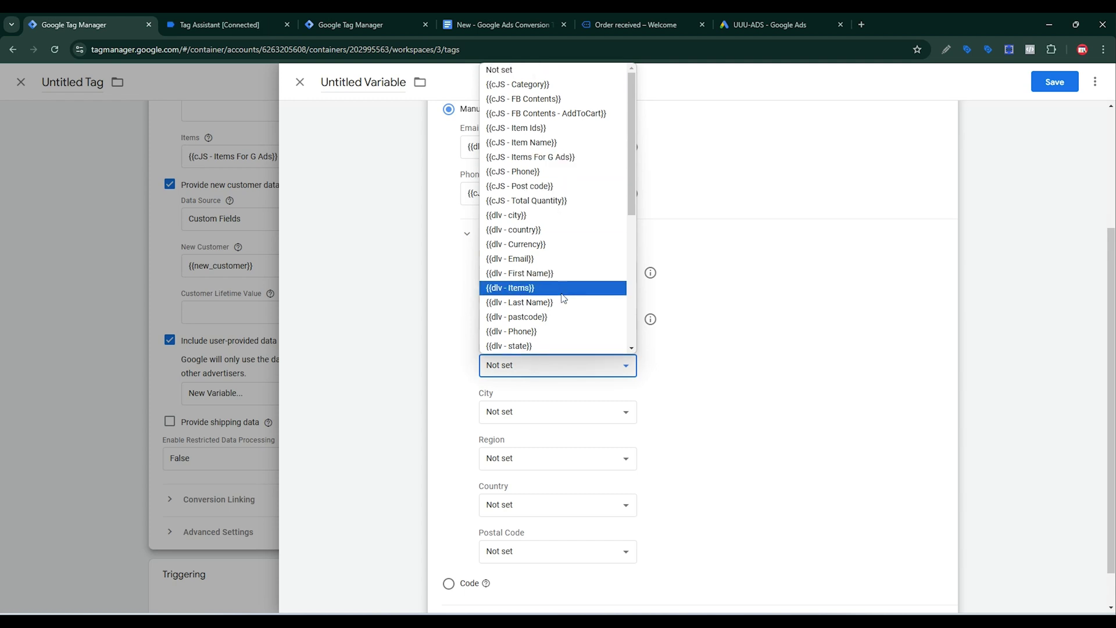
pyautogui.scroll(-2, 570, 279)
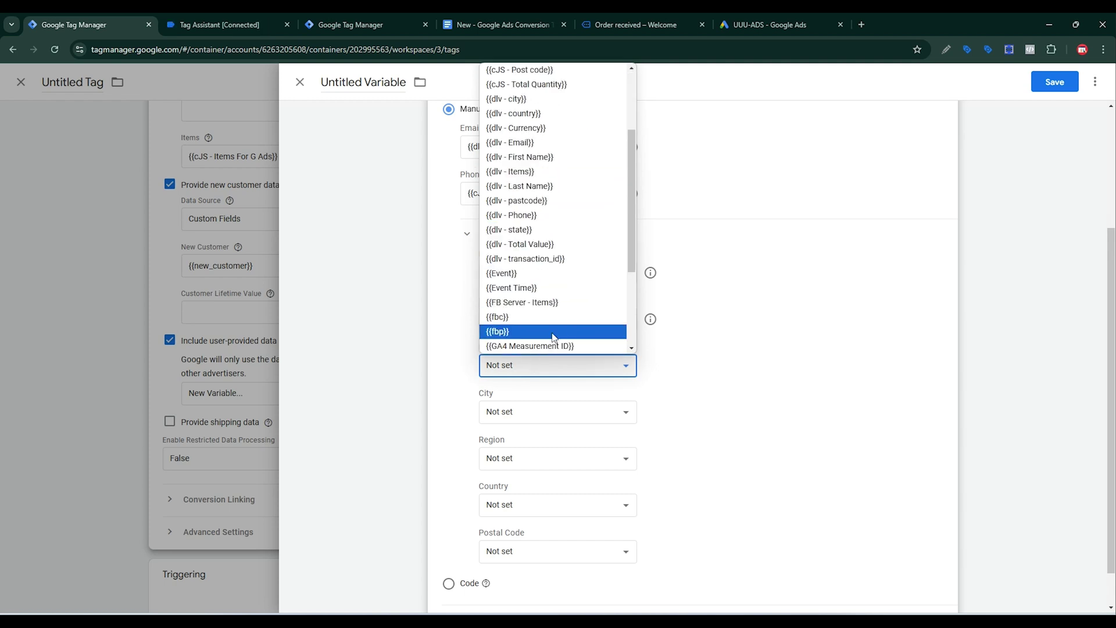
pyautogui.scroll(-3, 581, 314)
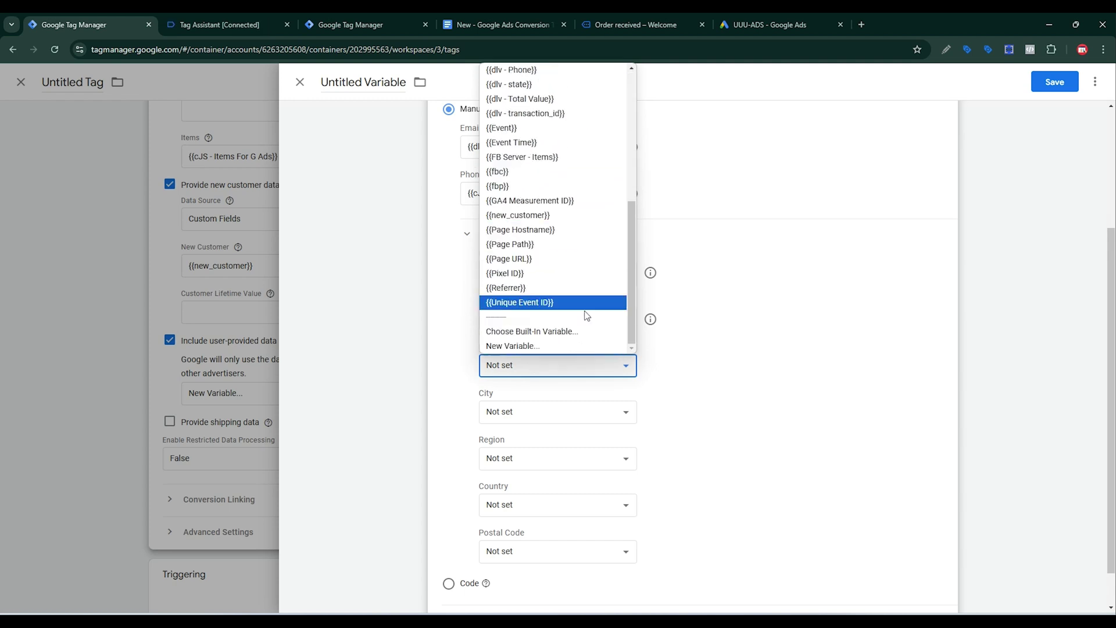
pyautogui.click(558, 347)
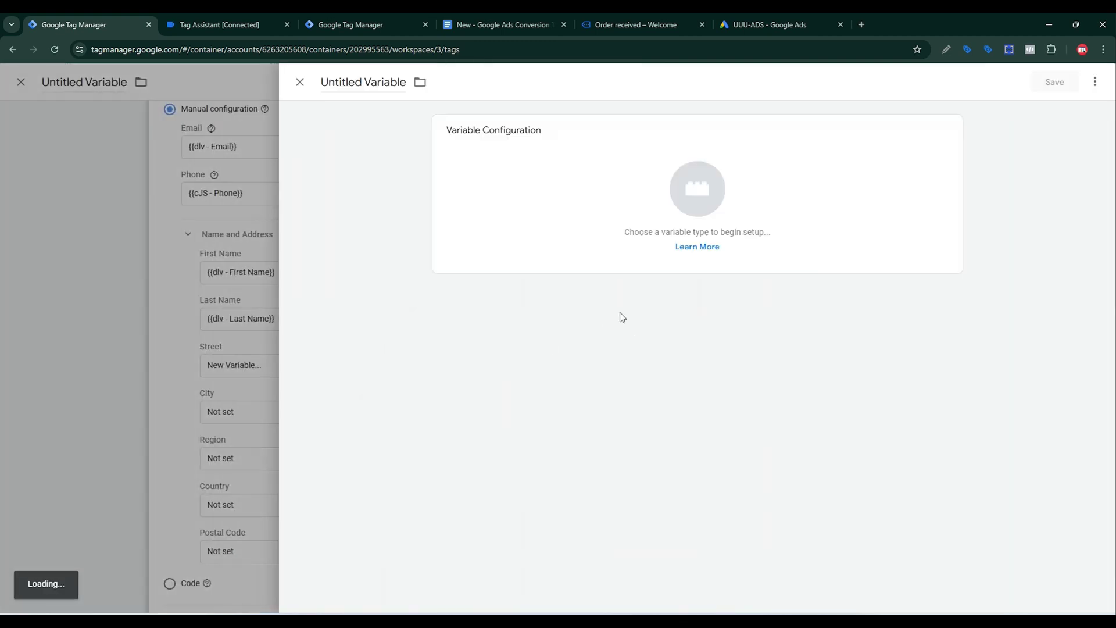
pyautogui.click(751, 187)
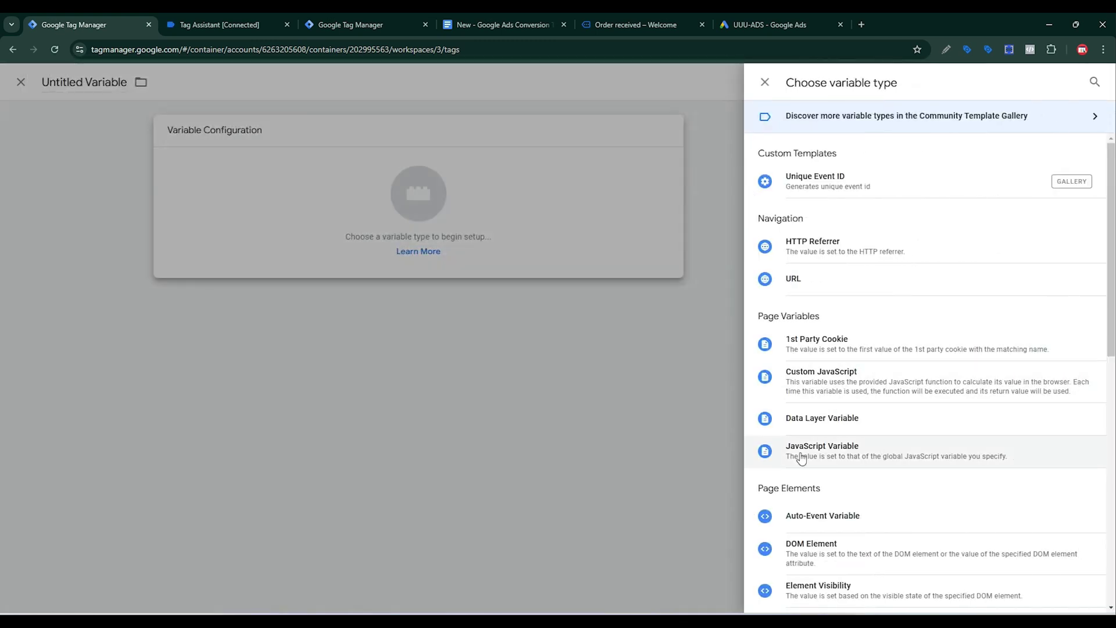
pyautogui.click(805, 420)
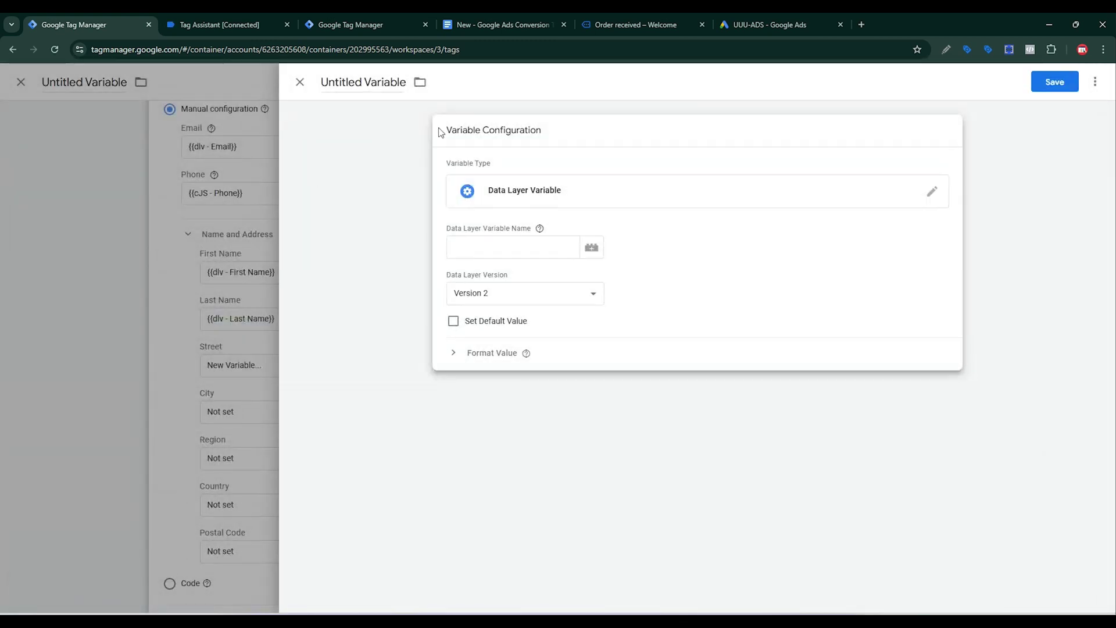
# Set the new variable to read customerBillingAddress1, name it dlv - street, and save it
pyautogui.click(488, 23)
pyautogui.tripleClick(760, 348)
pyautogui.hotkey('ctrl', 'c')
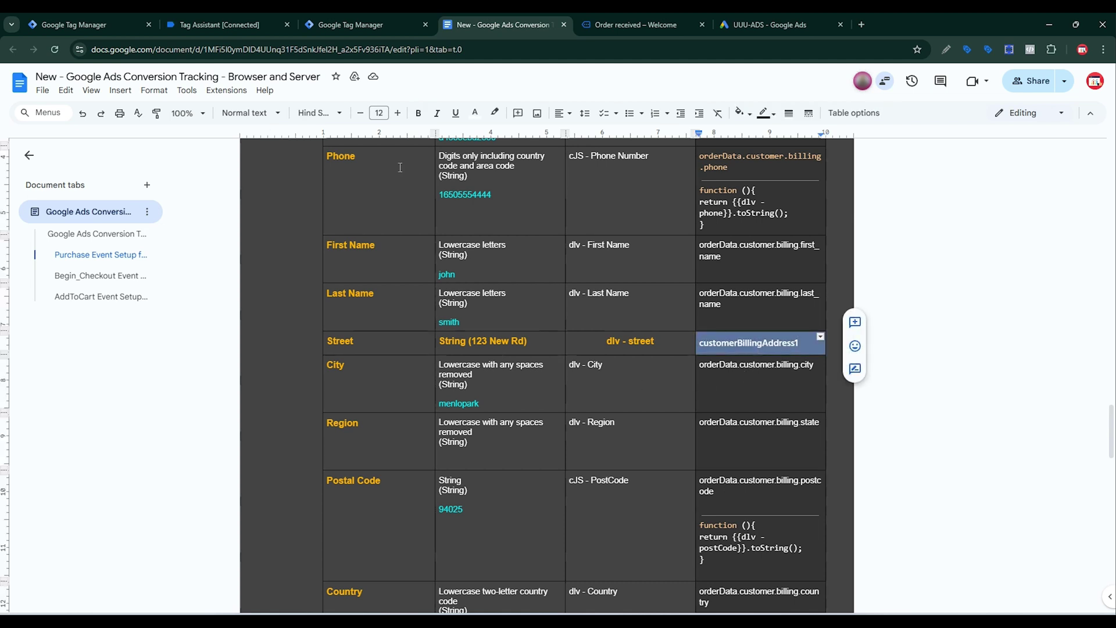
pyautogui.click(126, 19)
pyautogui.click(498, 251)
pyautogui.hotkey('ctrl', 'v')
pyautogui.click(328, 21)
pyautogui.click(493, 22)
pyautogui.tripleClick(640, 341)
pyautogui.hotkey('ctrl', 'c')
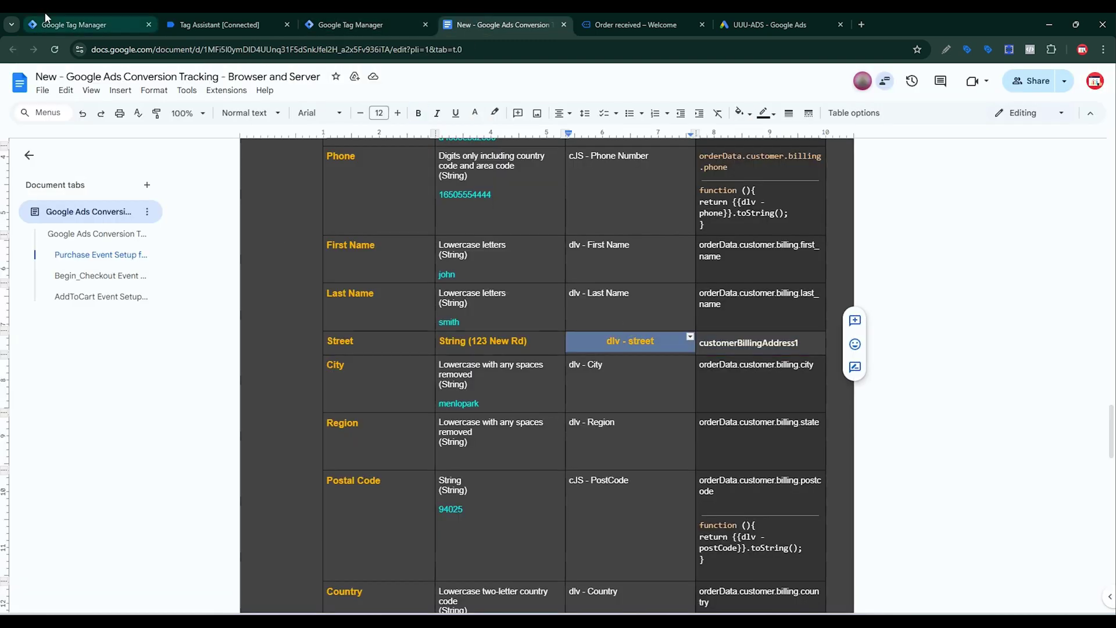
pyautogui.click(45, 16)
pyautogui.tripleClick(380, 81)
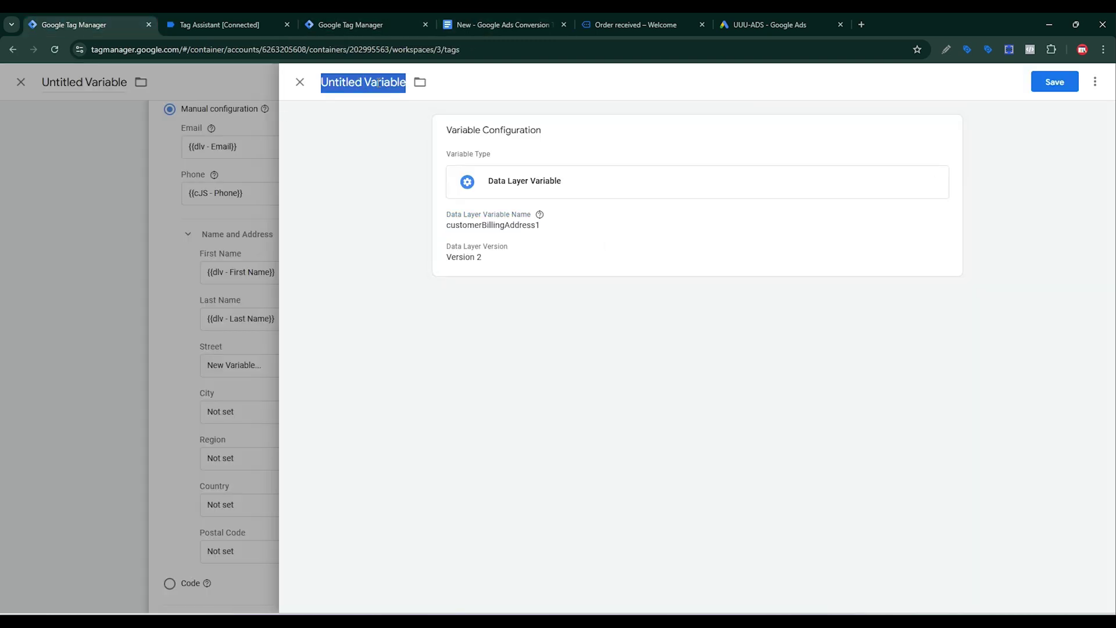
pyautogui.hotkey('ctrl', 'v')
pyautogui.click(1056, 83)
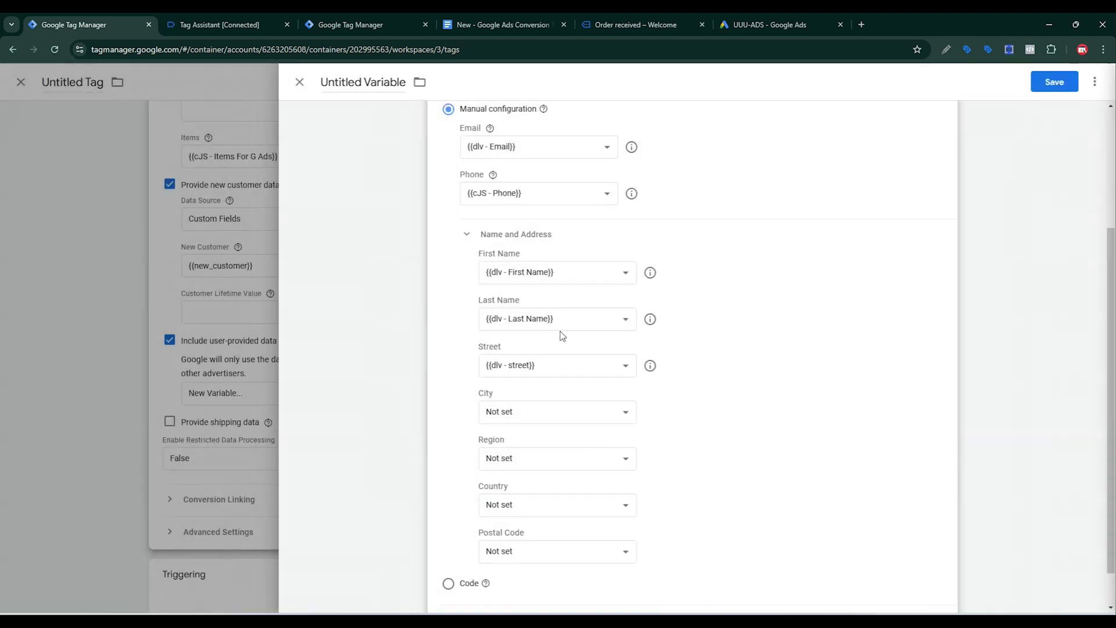
# Map City to {{dlv - city}} and Region to {{dlv - state}}
pyautogui.click(557, 414)
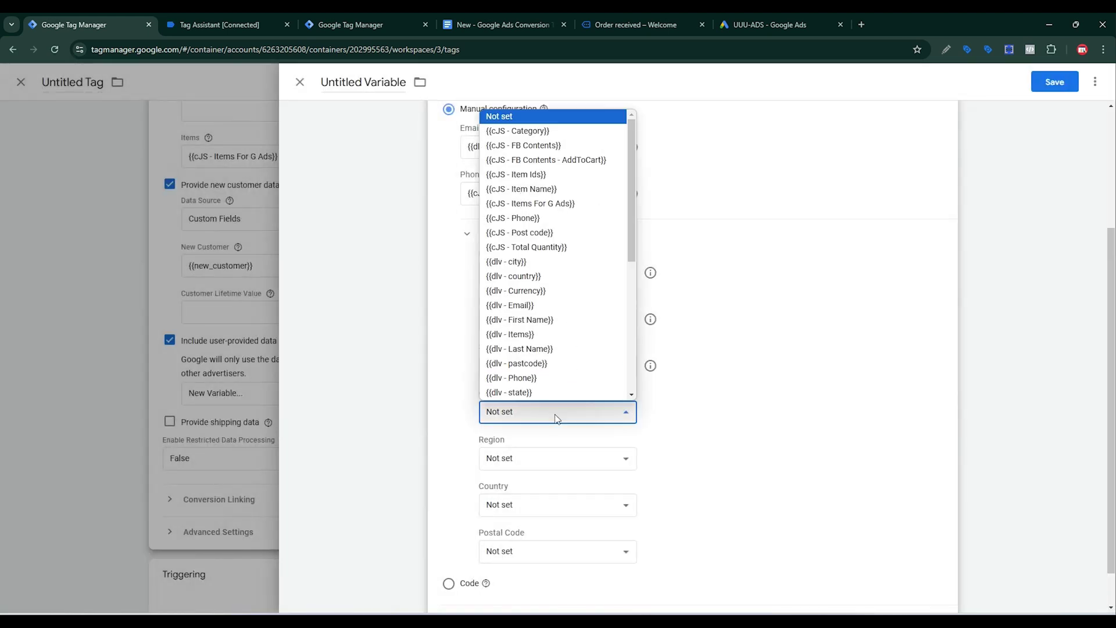
pyautogui.click(521, 265)
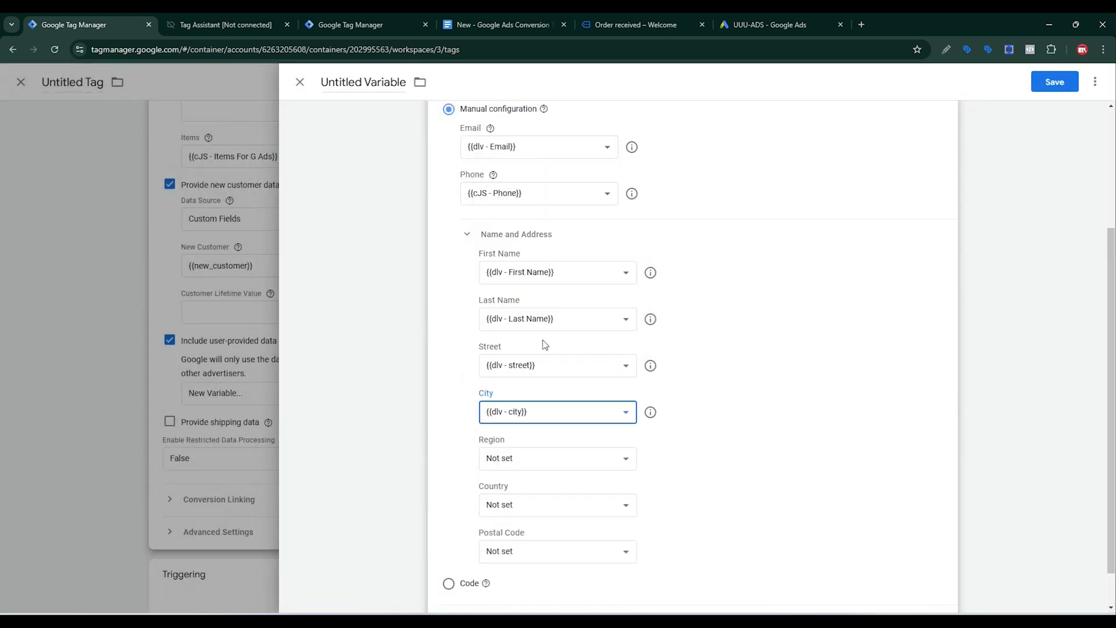
pyautogui.click(494, 25)
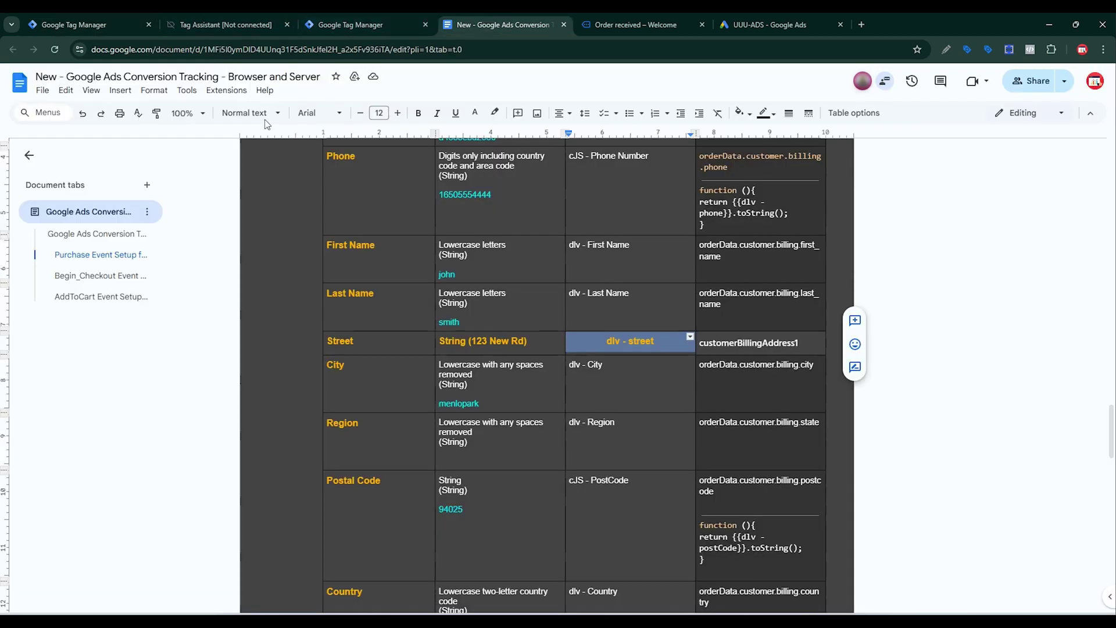
pyautogui.click(87, 25)
pyautogui.click(556, 458)
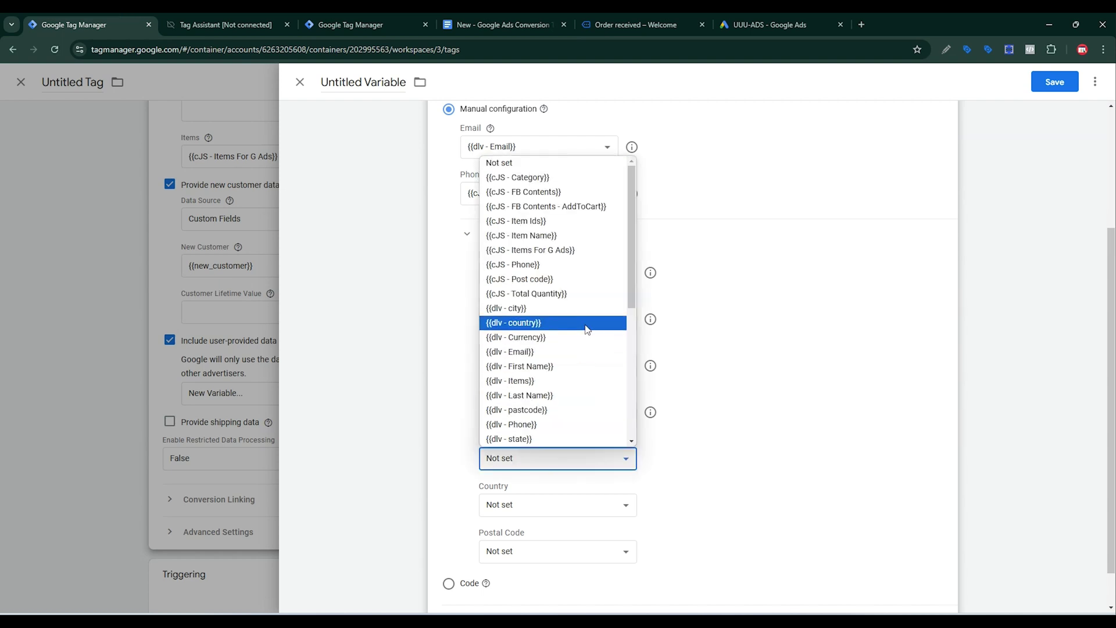
pyautogui.scroll(-2, 557, 340)
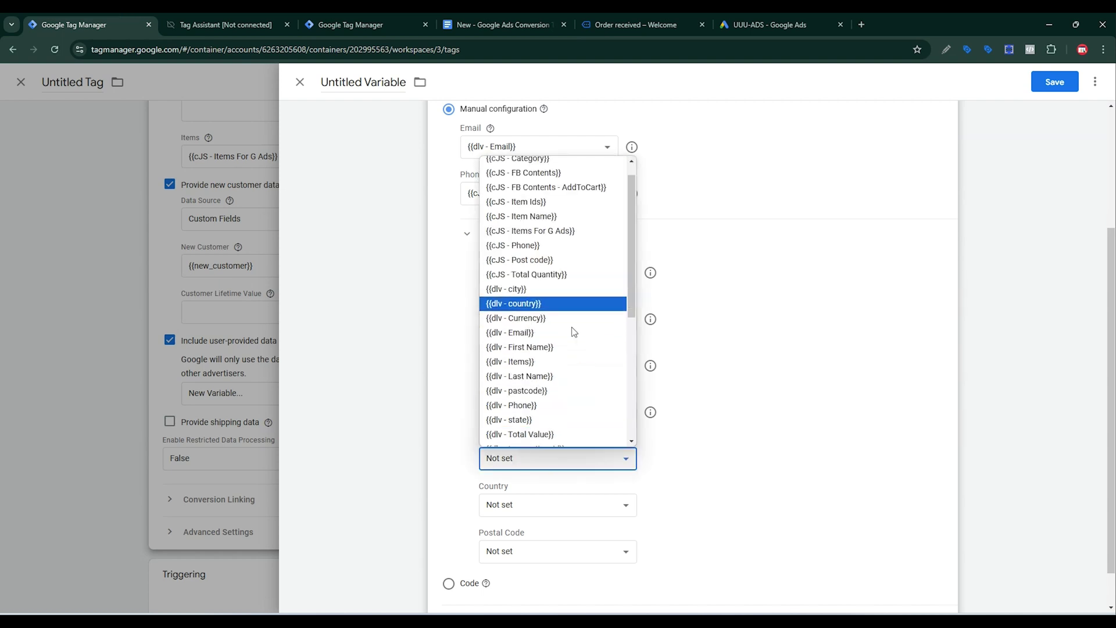
pyautogui.click(520, 323)
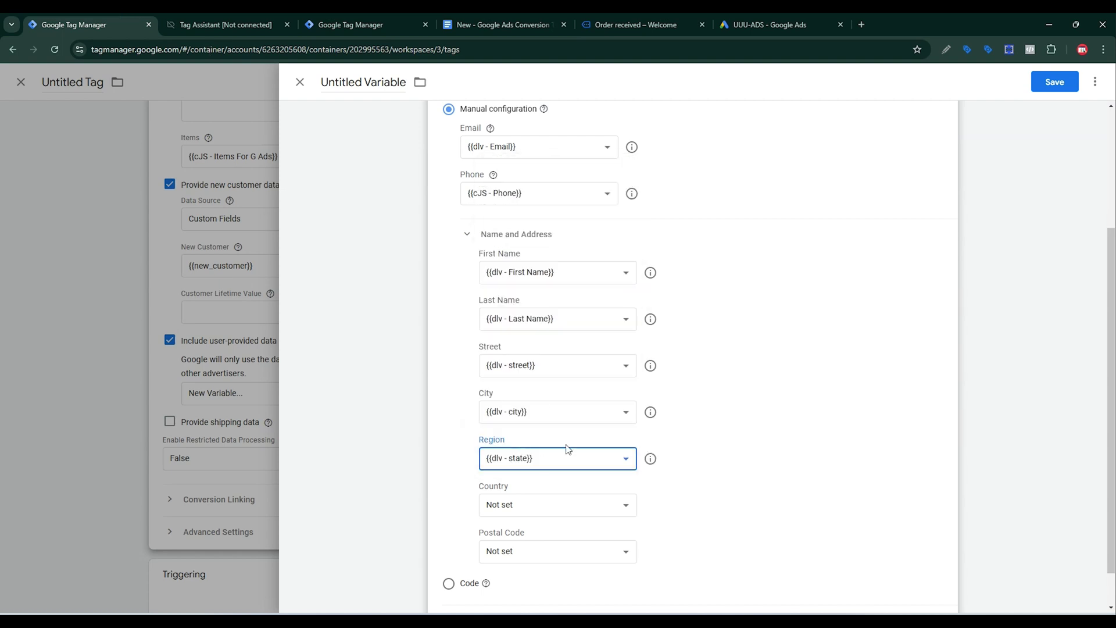
# Map Country to {{dlv - country}} and Postal Code to {{cJS - Post code}}, then save the variable
pyautogui.scroll(-1, 547, 460)
pyautogui.click(525, 460)
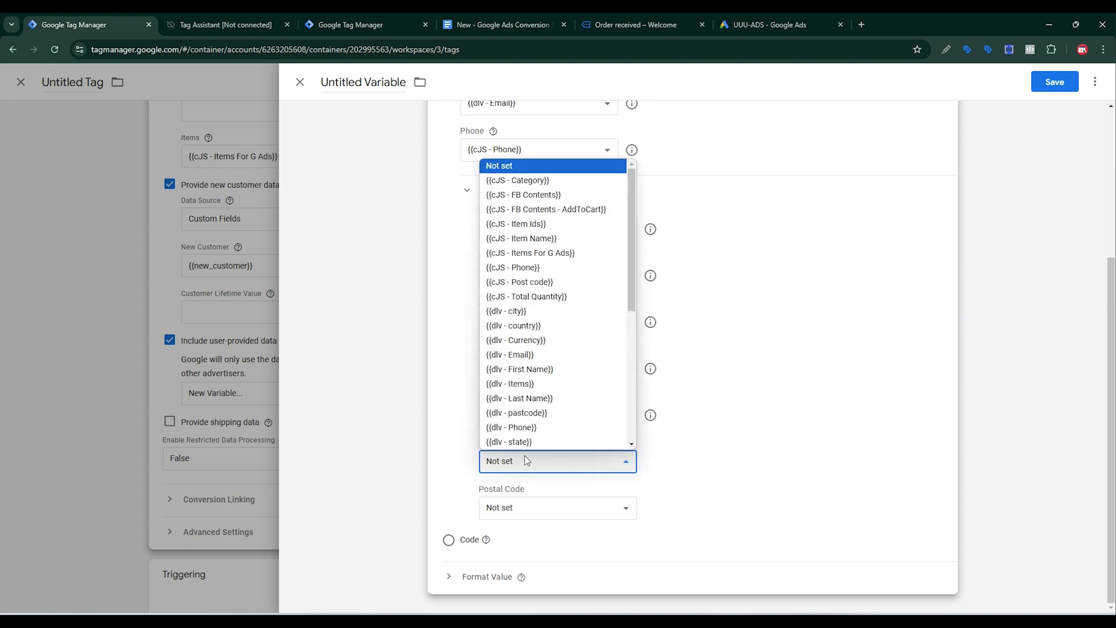
pyautogui.click(522, 327)
pyautogui.click(533, 517)
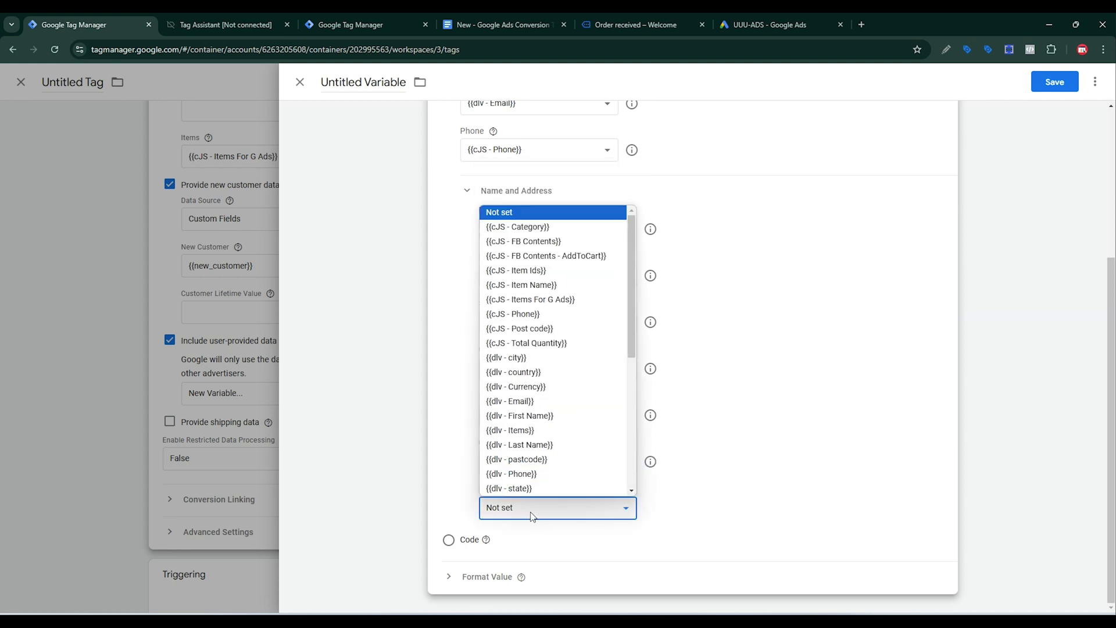
pyautogui.click(533, 516)
pyautogui.click(533, 517)
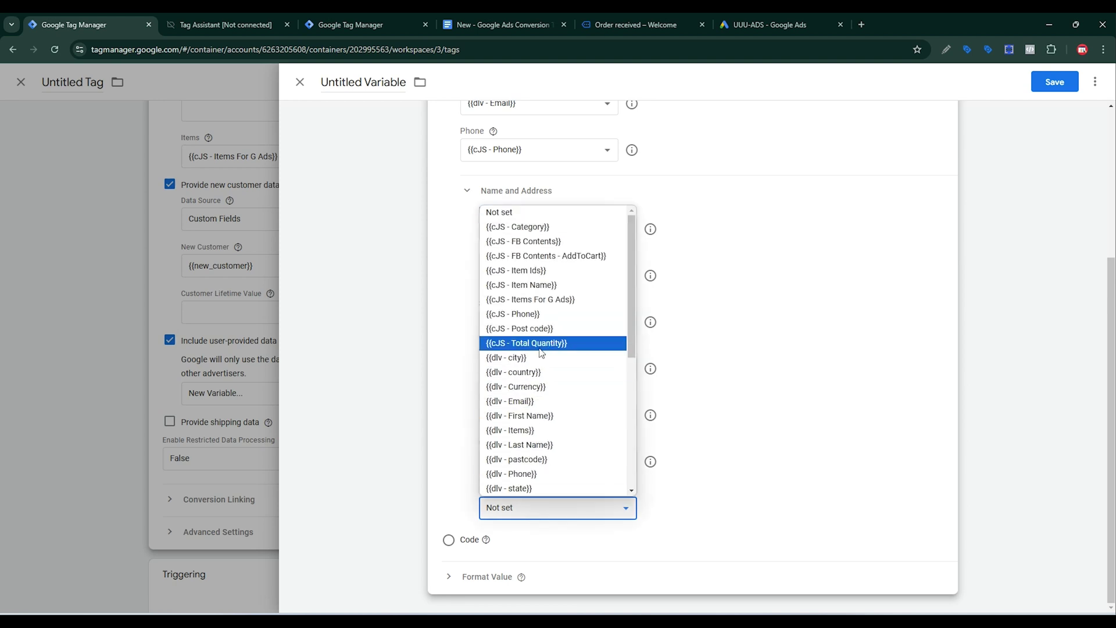
pyautogui.click(538, 329)
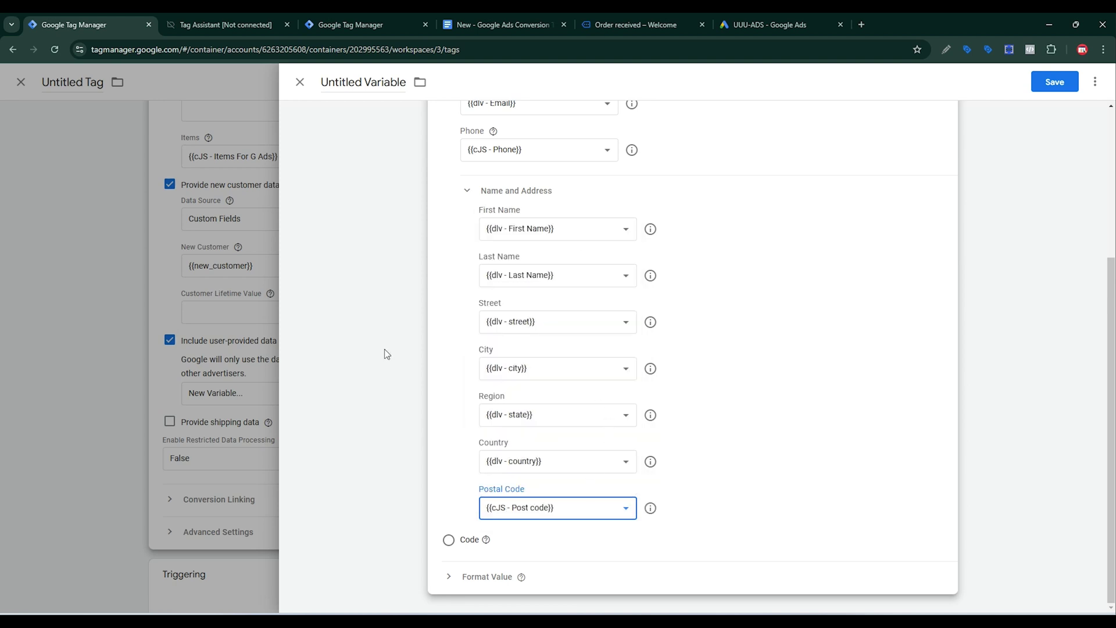
pyautogui.click(1066, 82)
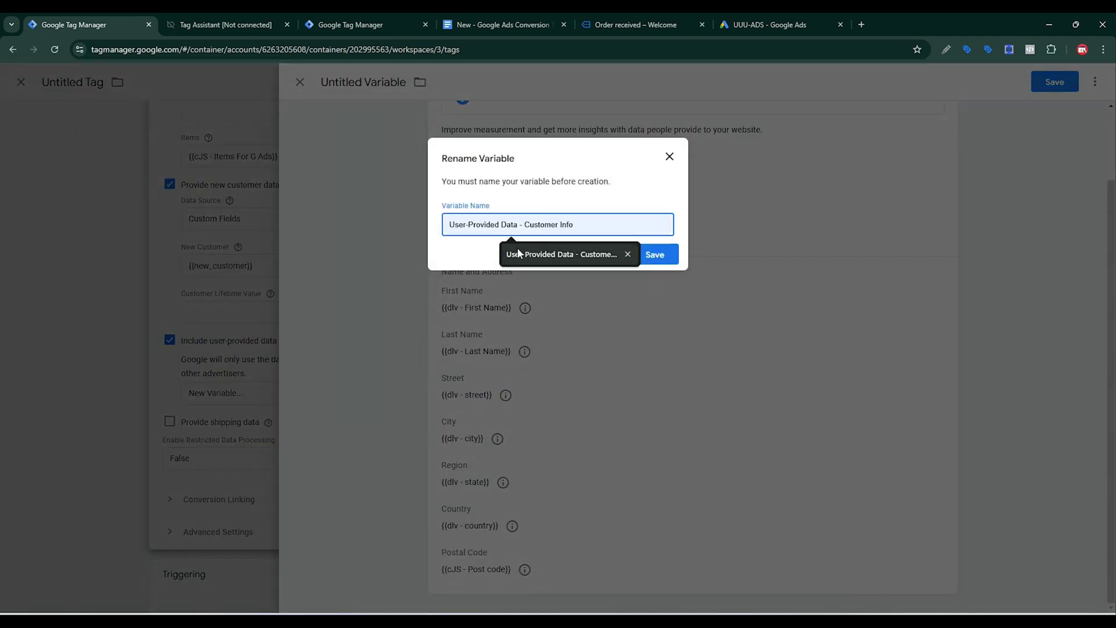
# Rename the variable to 'User-Provided Data - For Google Ads' and save it
pyautogui.click(562, 256)
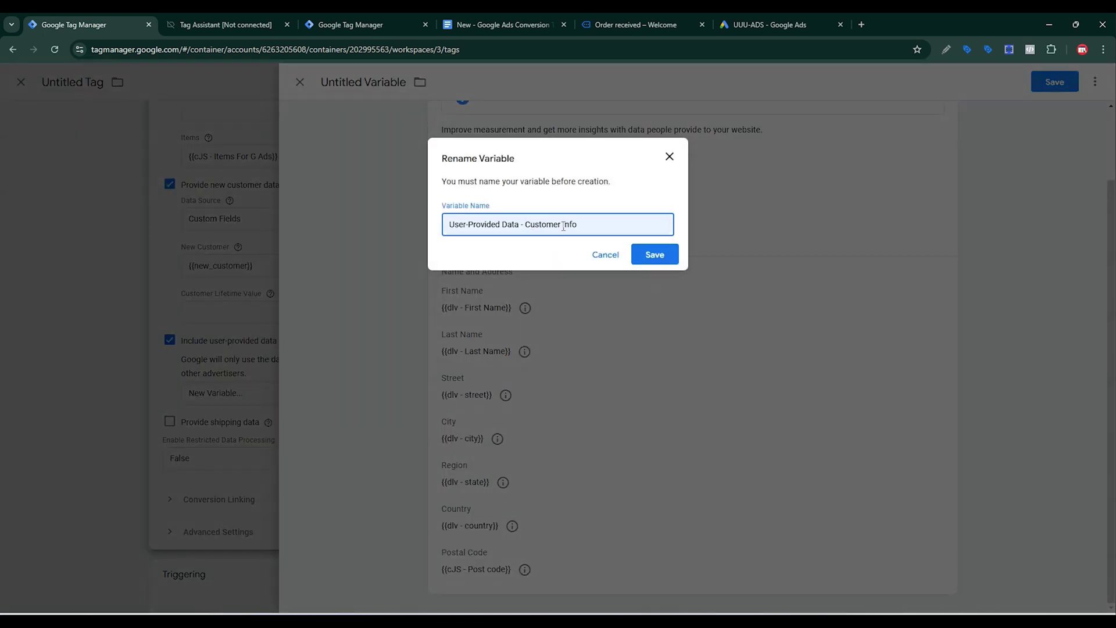
pyautogui.hotkey('ctrl', 'shift', 'Left')
pyautogui.hotkey('ctrl', 'shift', 'Left')
pyautogui.write('For Google Ads')
pyautogui.click(657, 255)
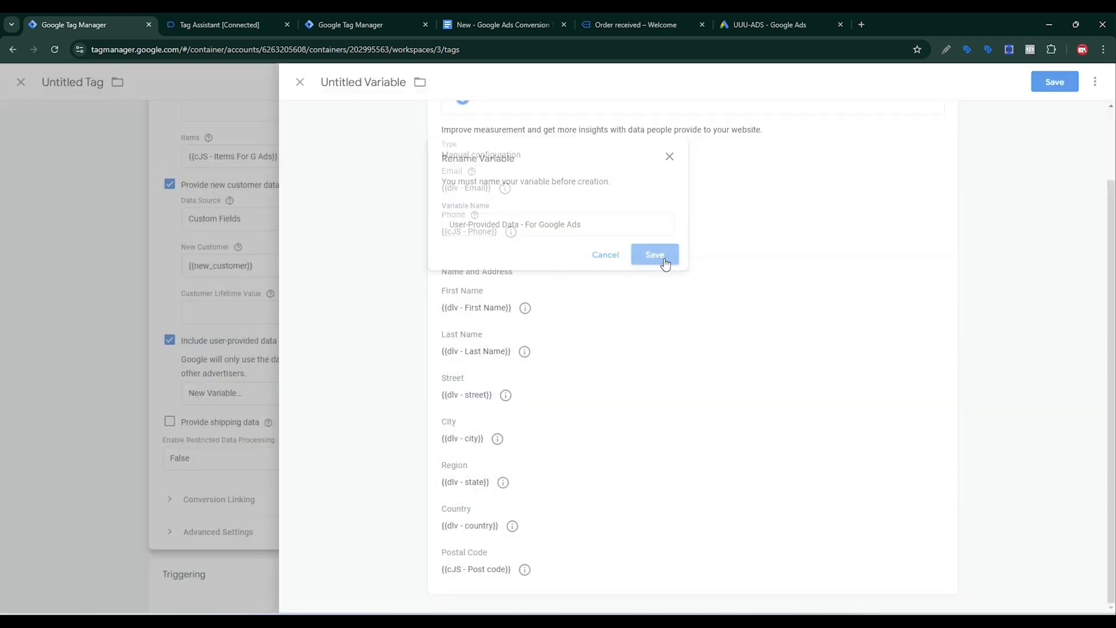
# Set the tag to fire on purchase - Trigger
pyautogui.click(537, 426)
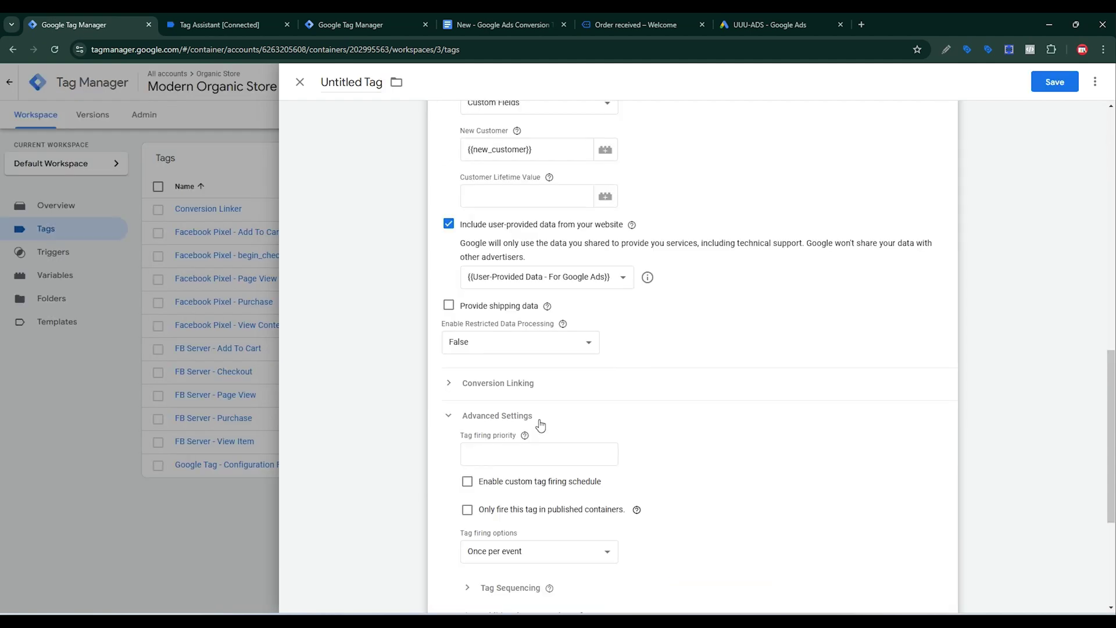
pyautogui.click(539, 416)
pyautogui.click(631, 471)
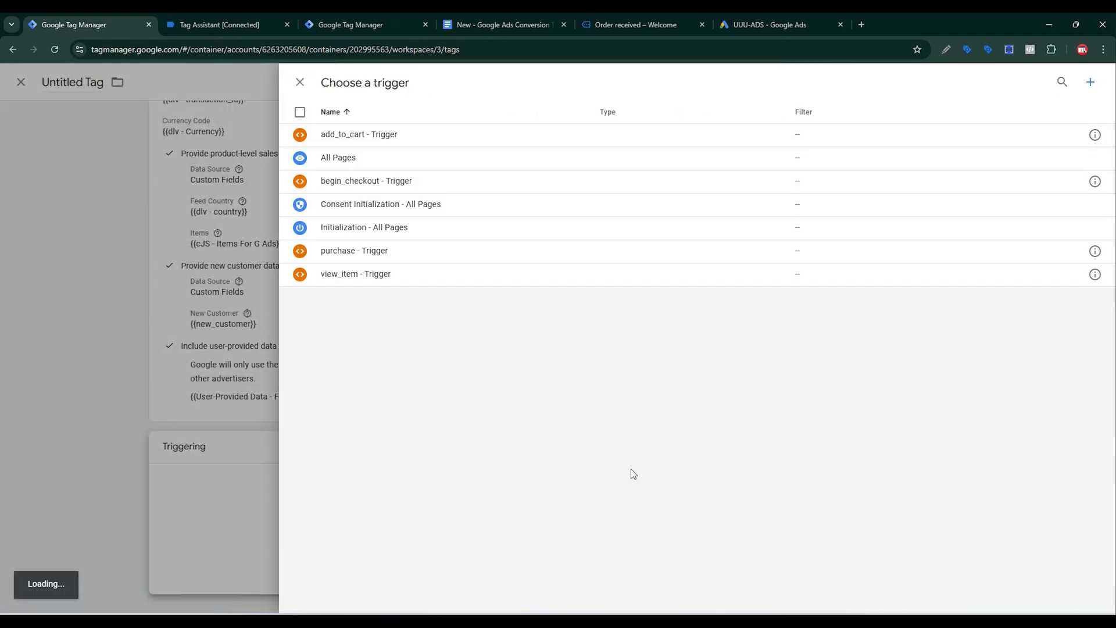
pyautogui.click(398, 256)
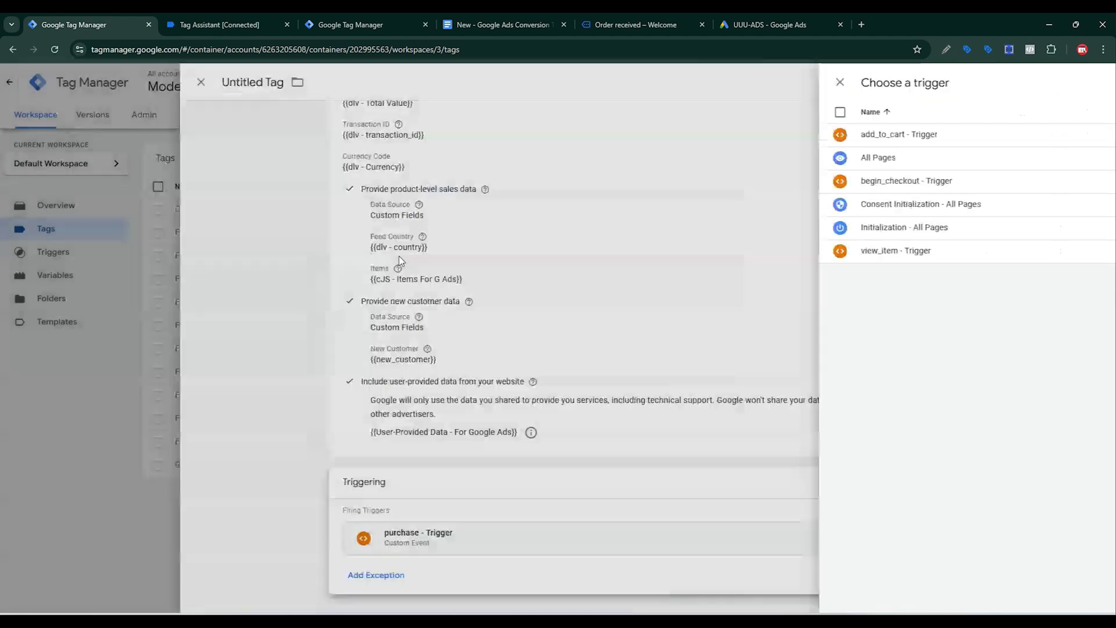
pyautogui.click(232, 18)
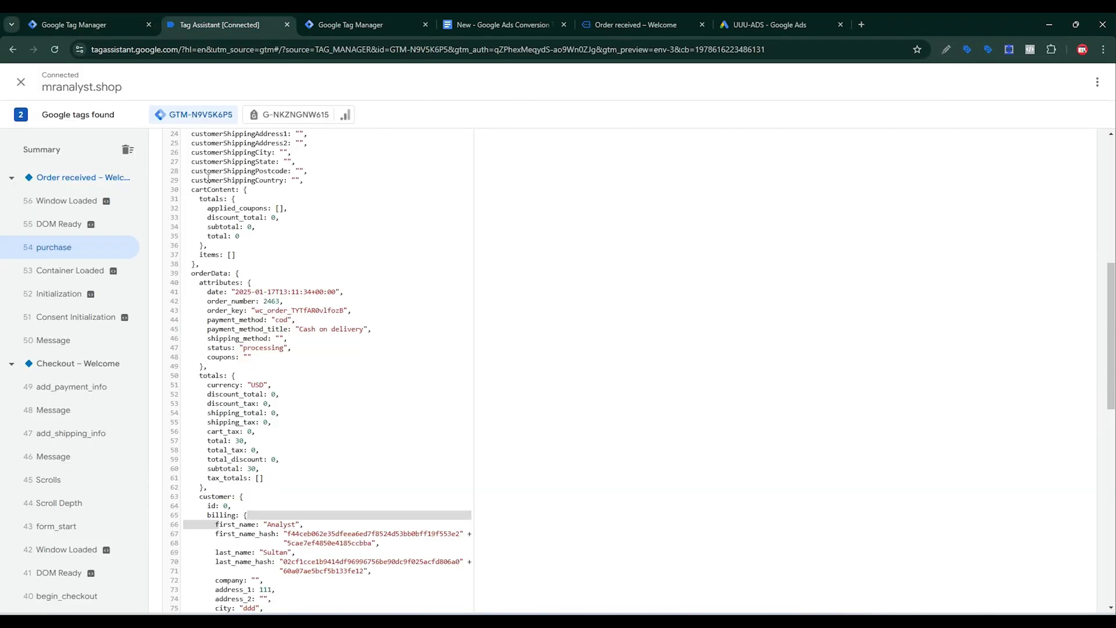
pyautogui.click(68, 23)
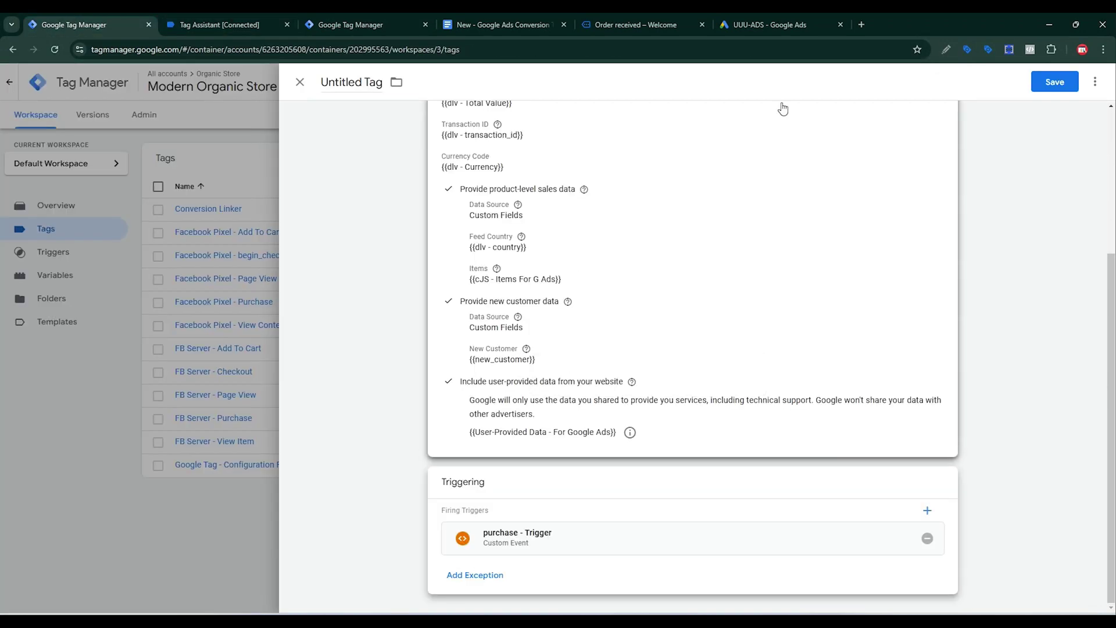
# Save the tag as 'Google Ads Conversion Tracking - Purchase'
pyautogui.click(1053, 81)
pyautogui.click(598, 217)
pyautogui.write('- ')
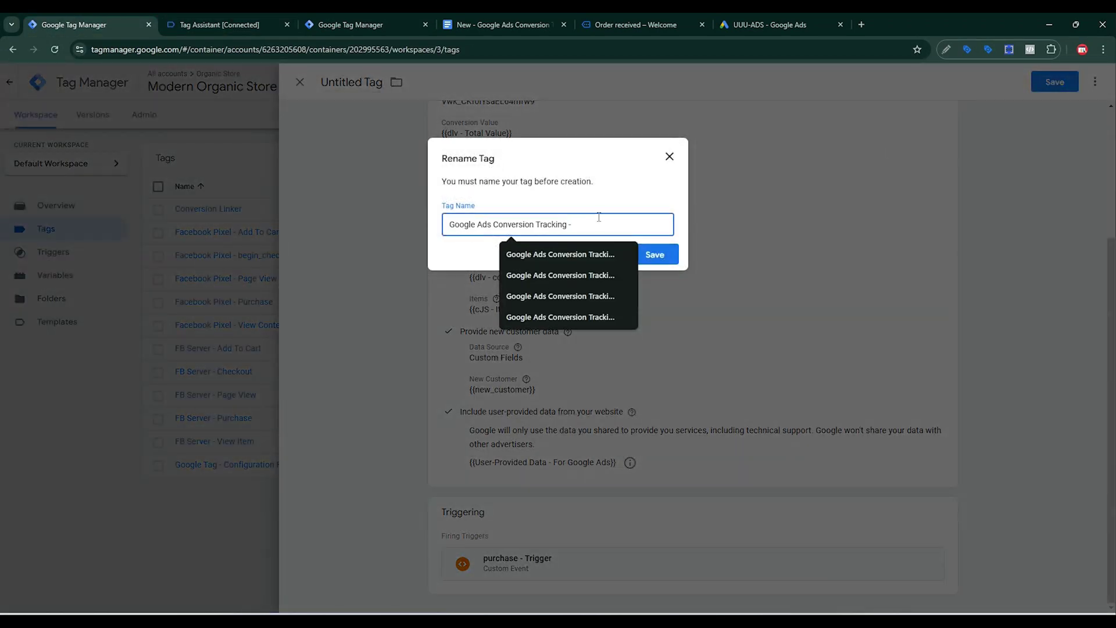
pyautogui.write('Purchase')
pyautogui.click(649, 258)
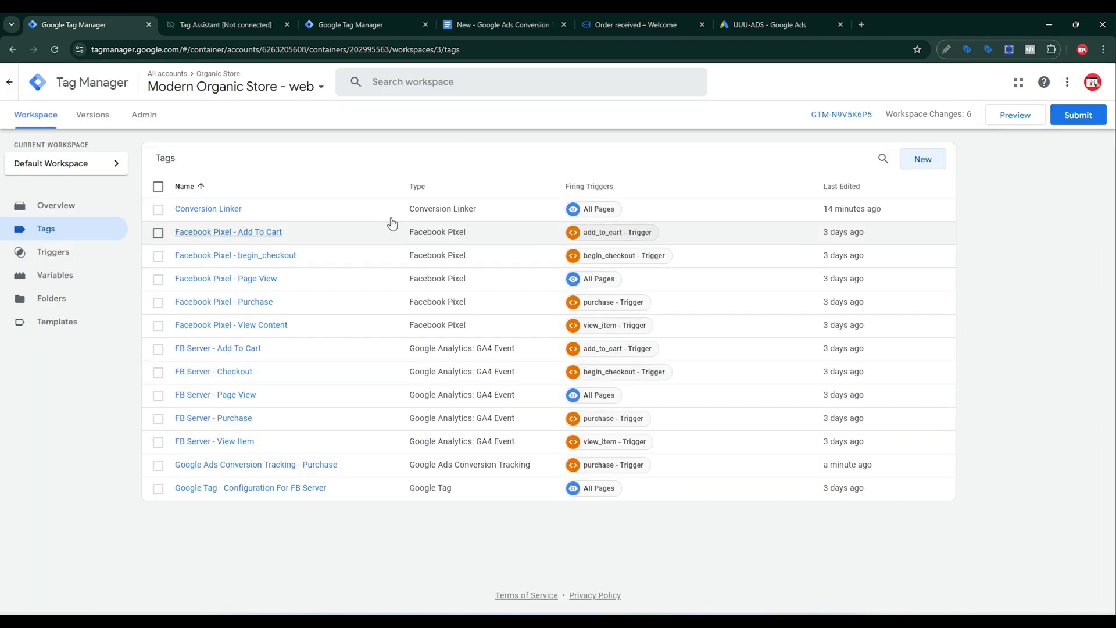
# Start a new server-container tag of type Google Ads Conversion Tracking
pyautogui.click(367, 18)
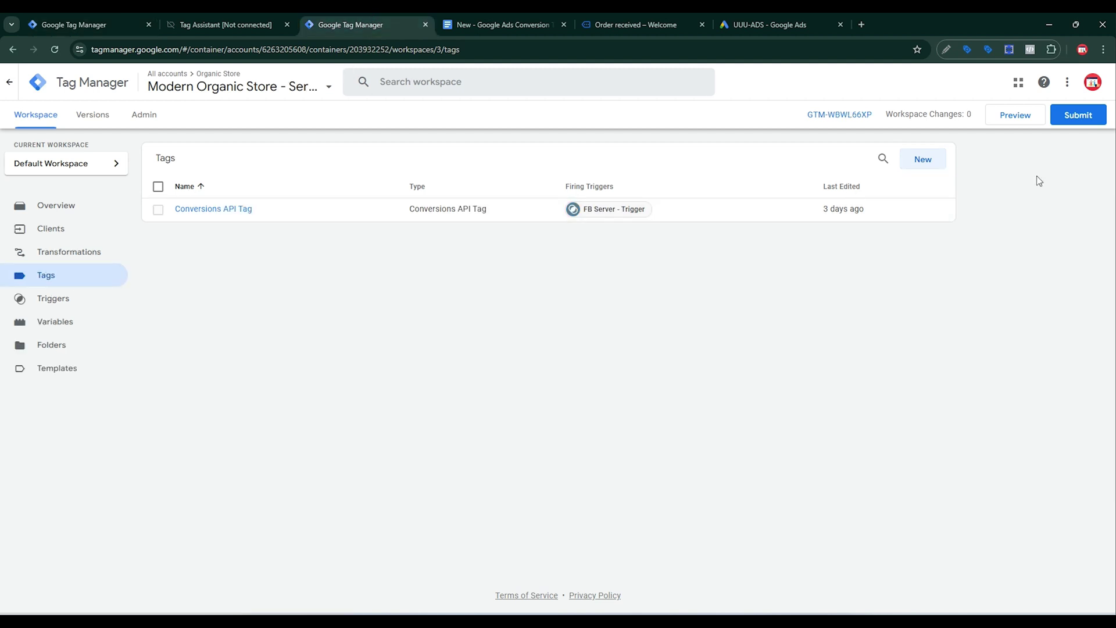
pyautogui.click(923, 161)
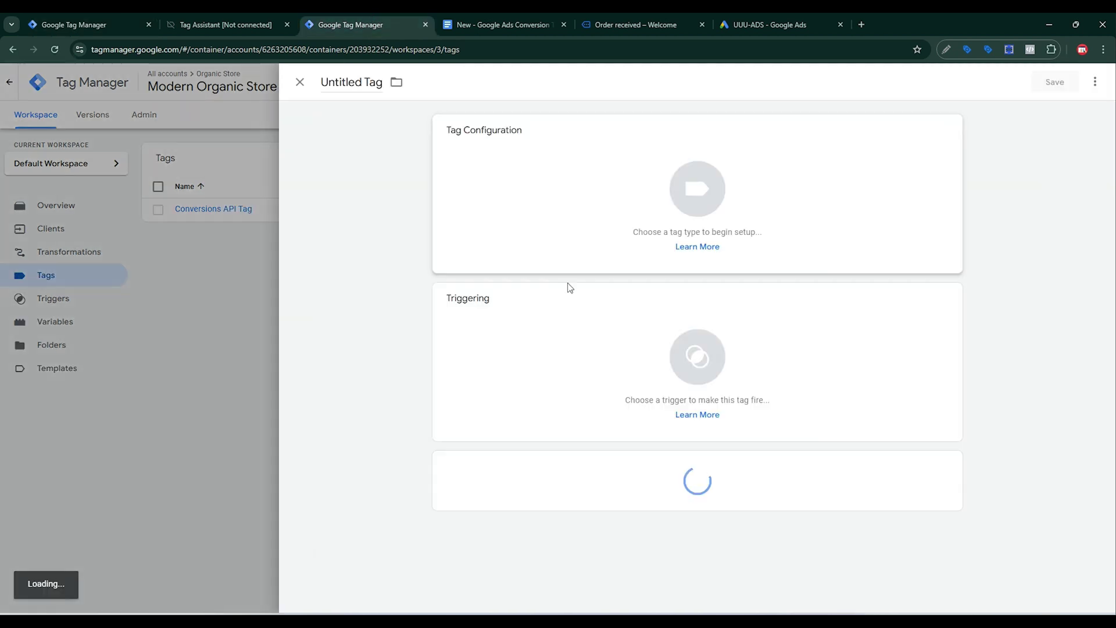
pyautogui.click(661, 190)
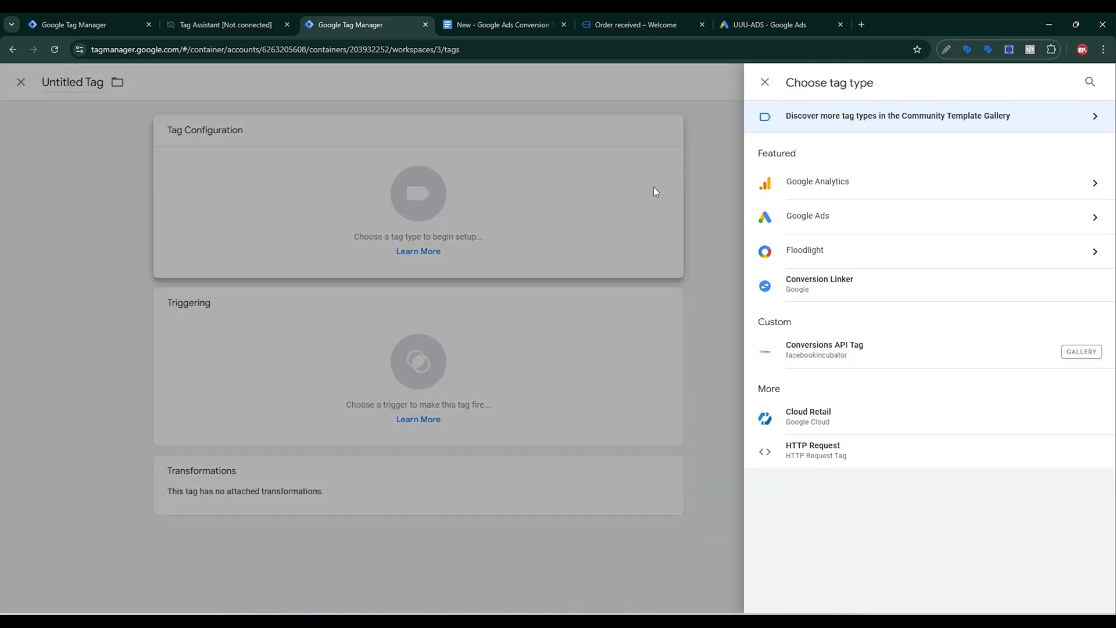
pyautogui.click(812, 227)
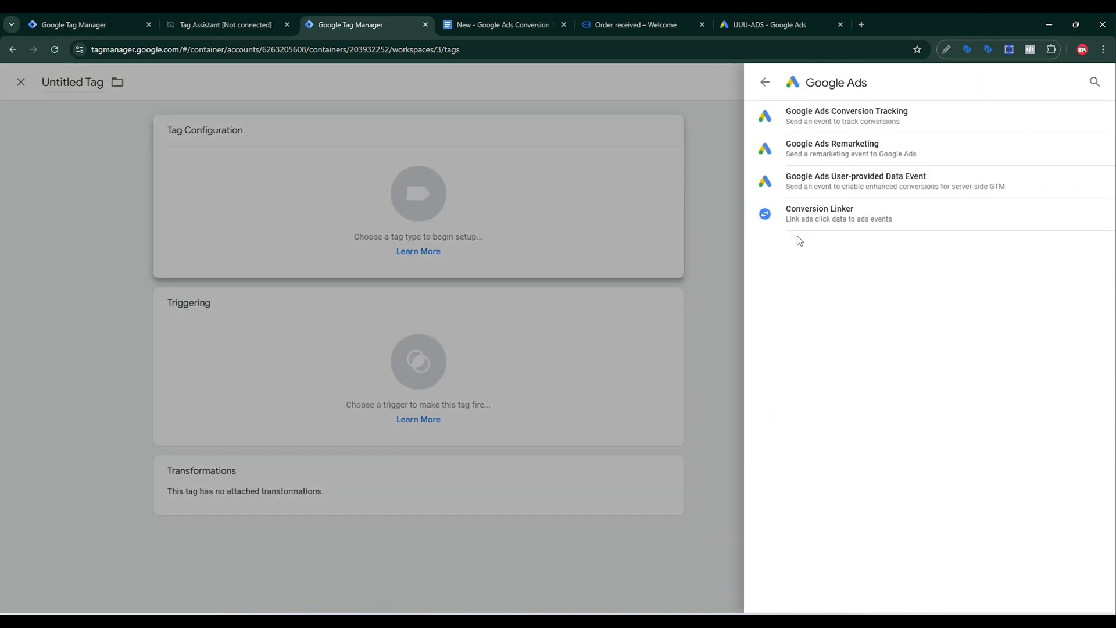
pyautogui.click(854, 123)
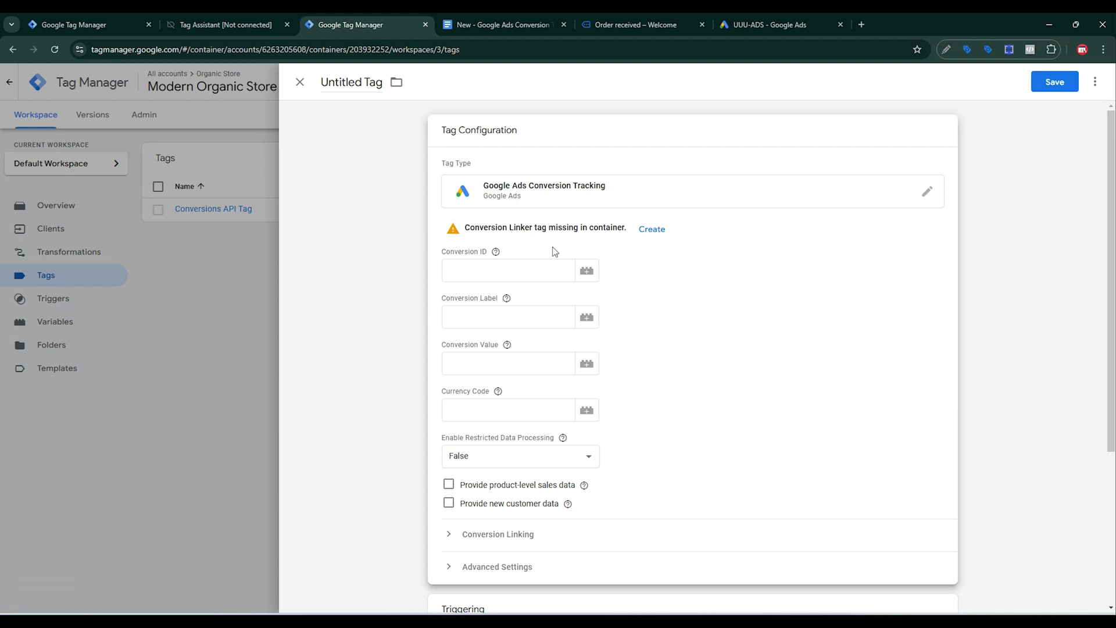
# Create the missing Conversion Linker tag firing on All Pages and save it
pyautogui.click(659, 233)
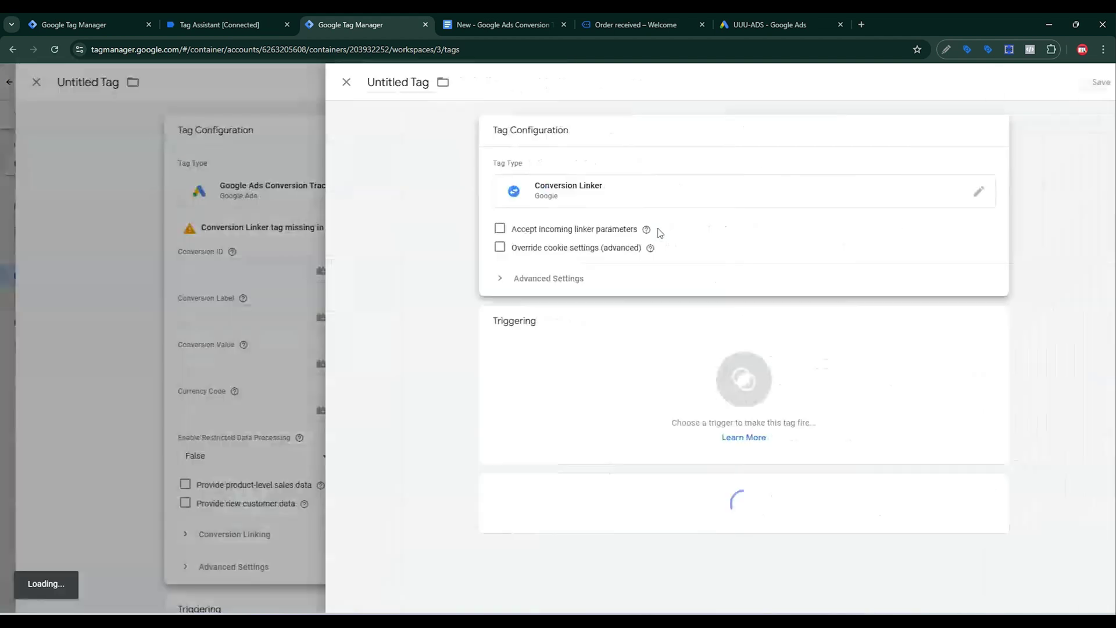
pyautogui.click(593, 366)
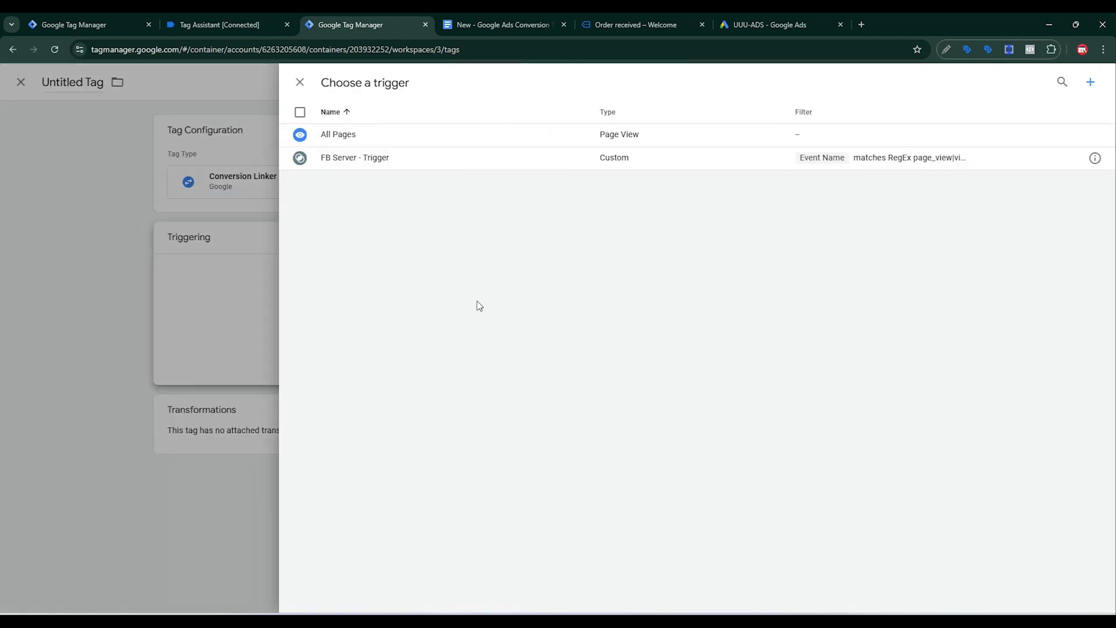
pyautogui.click(369, 134)
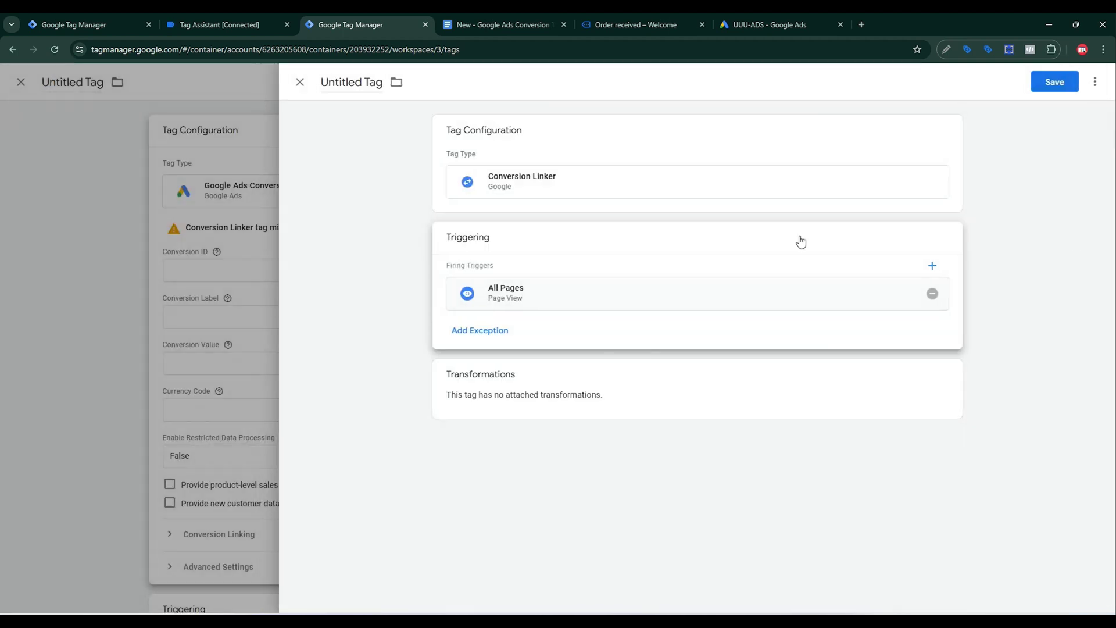
pyautogui.click(1054, 82)
pyautogui.click(674, 265)
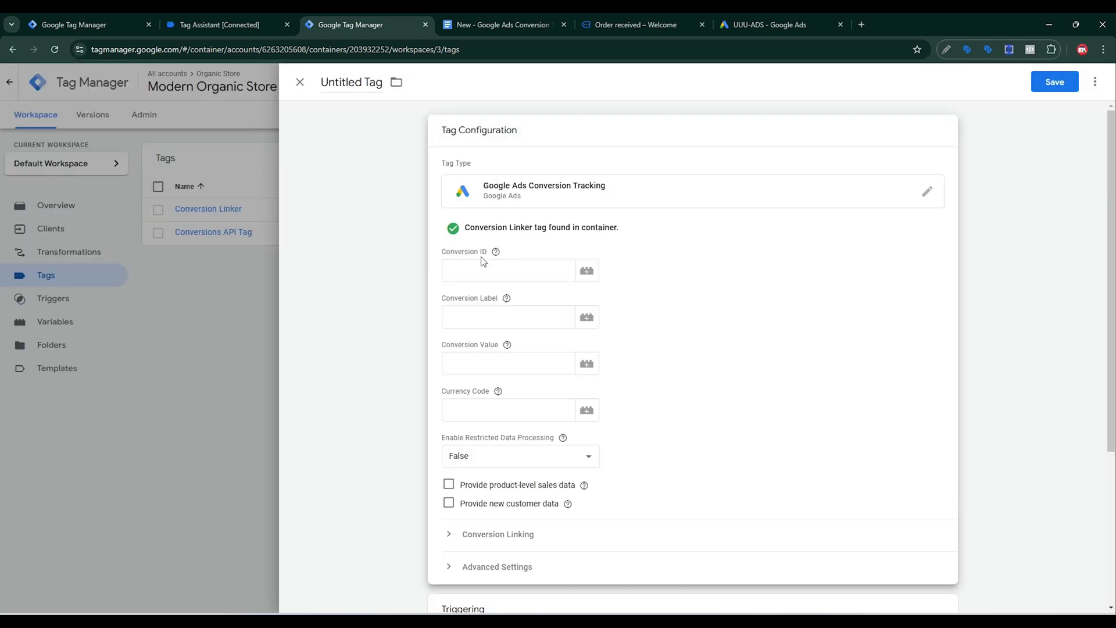
pyautogui.click(756, 23)
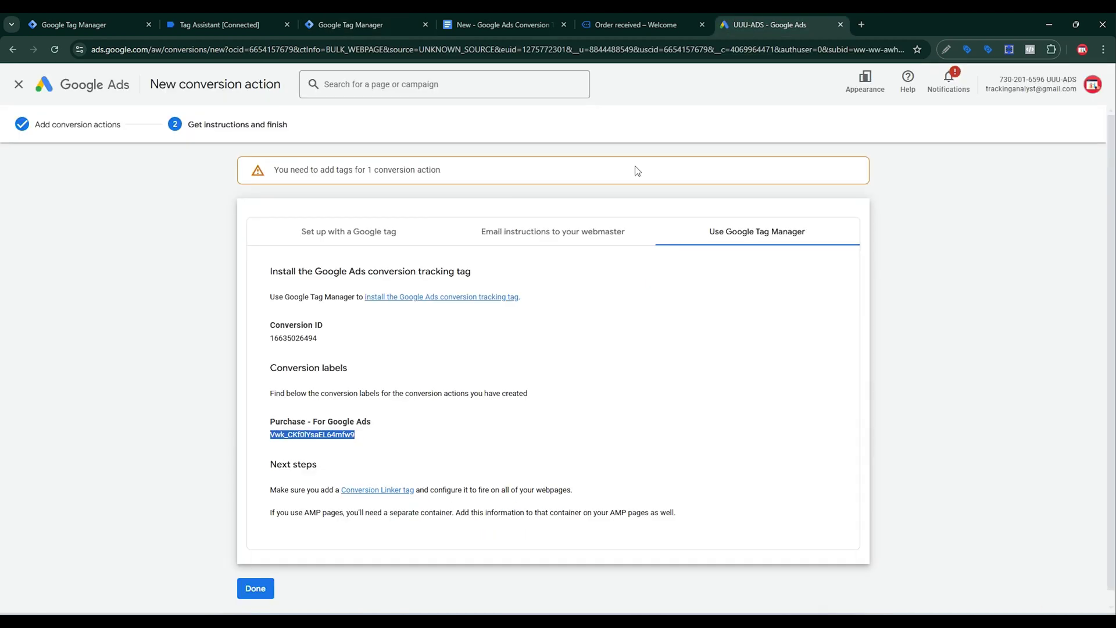
pyautogui.doubleClick(304, 337)
pyautogui.hotkey('ctrl', 'c')
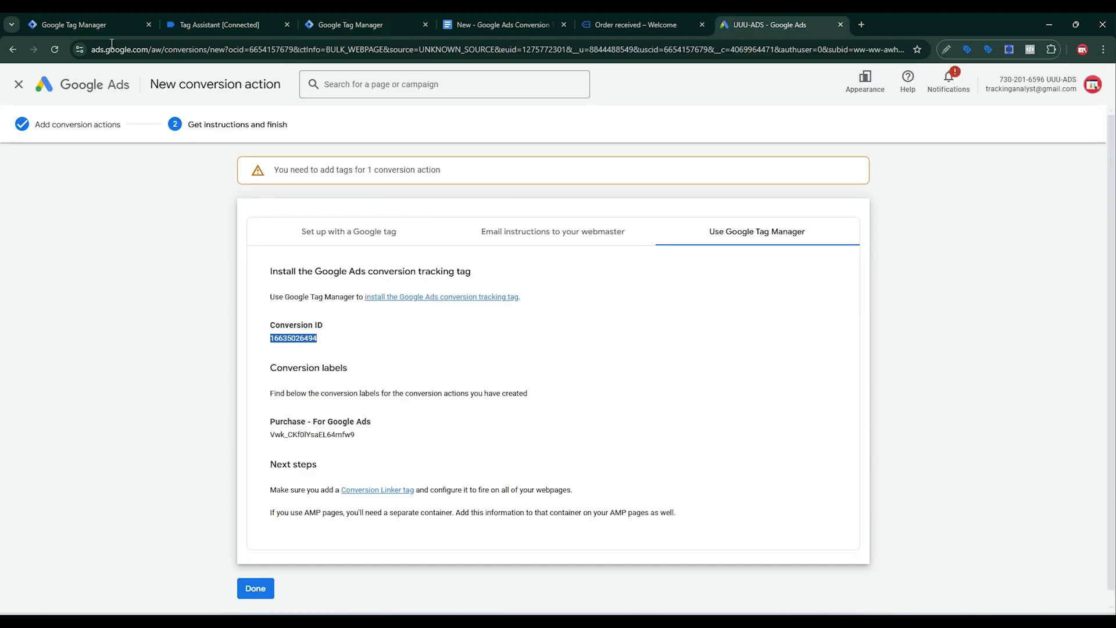
pyautogui.click(343, 24)
pyautogui.click(470, 268)
pyautogui.hotkey('ctrl', 'v')
# Copy the purchase conversion label from Google Ads for the Conversion Label field
pyautogui.click(773, 24)
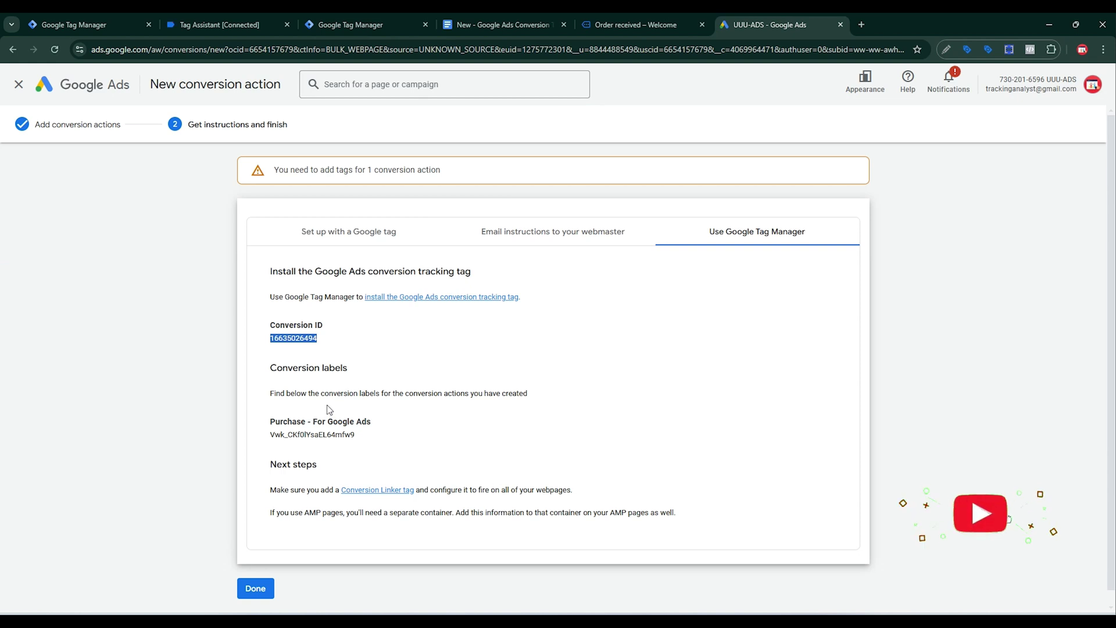
pyautogui.click(327, 435)
pyautogui.doubleClick(327, 435)
pyautogui.hotkey('ctrl', 'c')
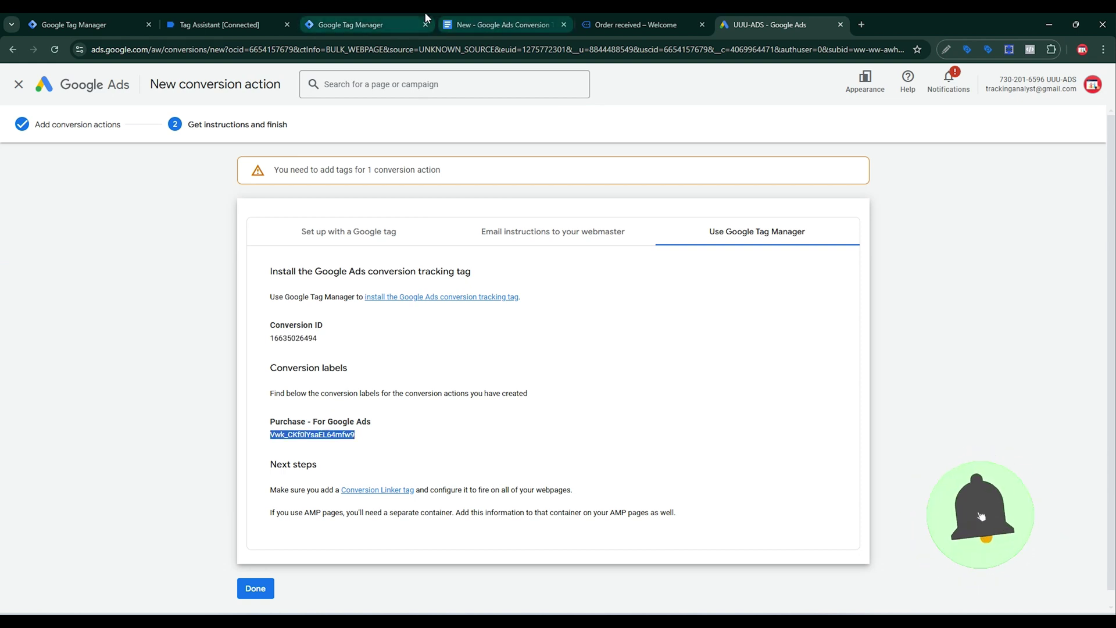
pyautogui.click(360, 24)
pyautogui.click(463, 323)
# Paste the conversion label and enable product-level sales and new customer data from Event data
pyautogui.hotkey('ctrl', 'v')
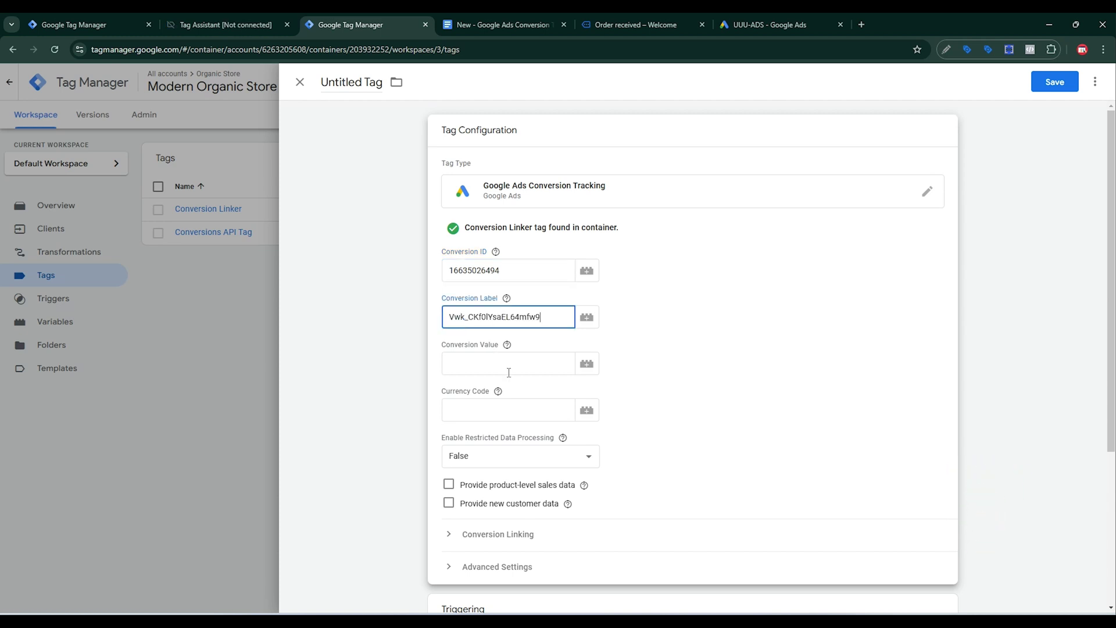
pyautogui.click(507, 344)
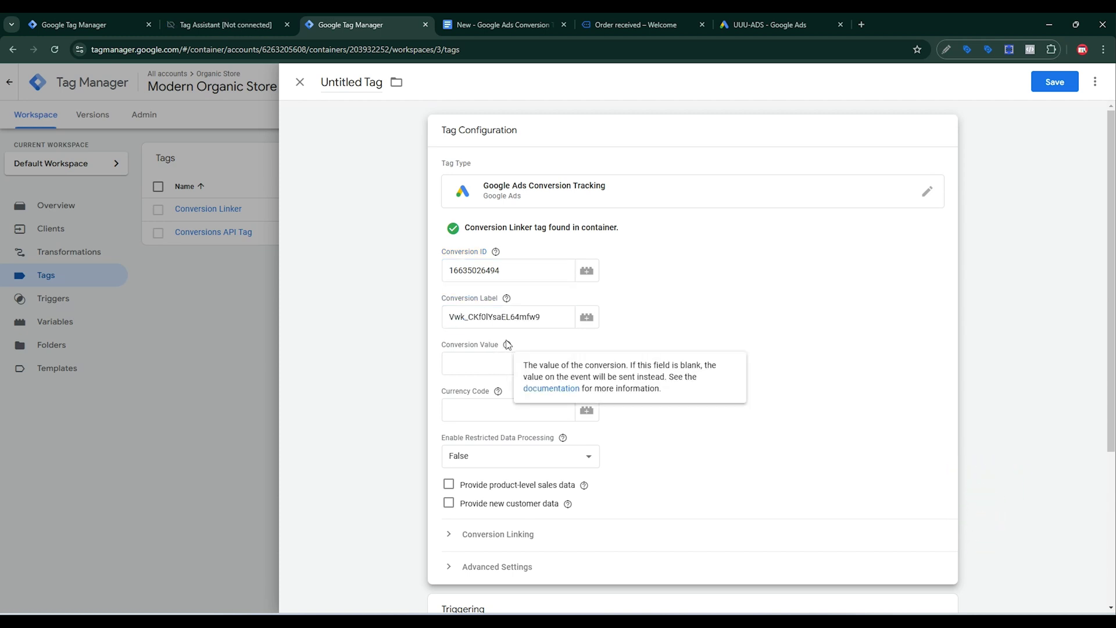
pyautogui.moveTo(513, 346)
pyautogui.moveTo(498, 393)
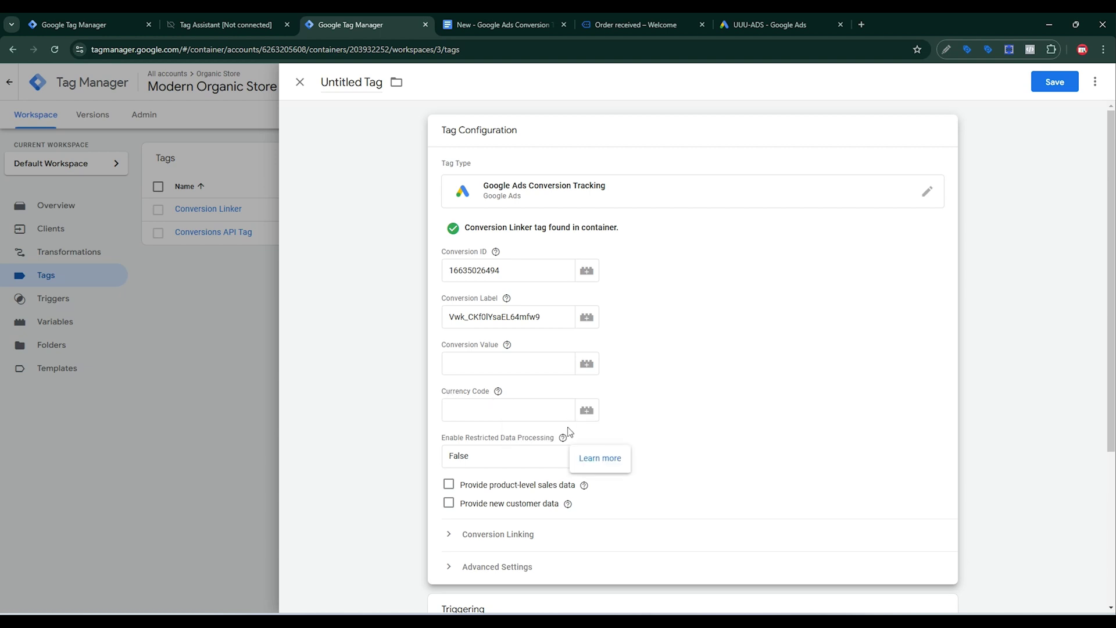
pyautogui.scroll(-2, 456, 377)
pyautogui.click(449, 368)
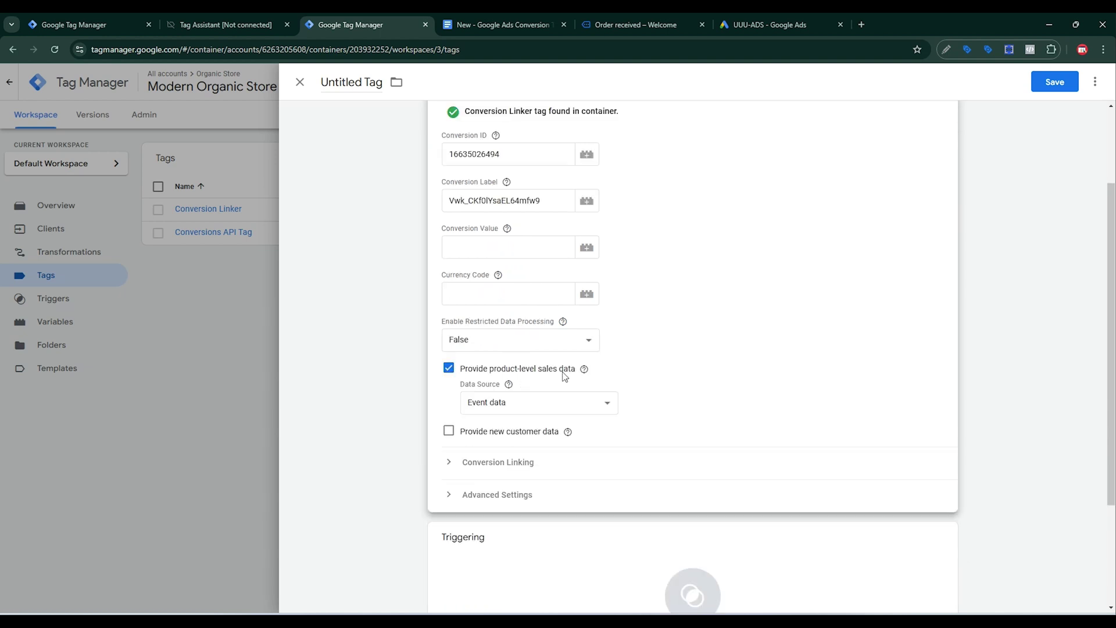
pyautogui.click(449, 432)
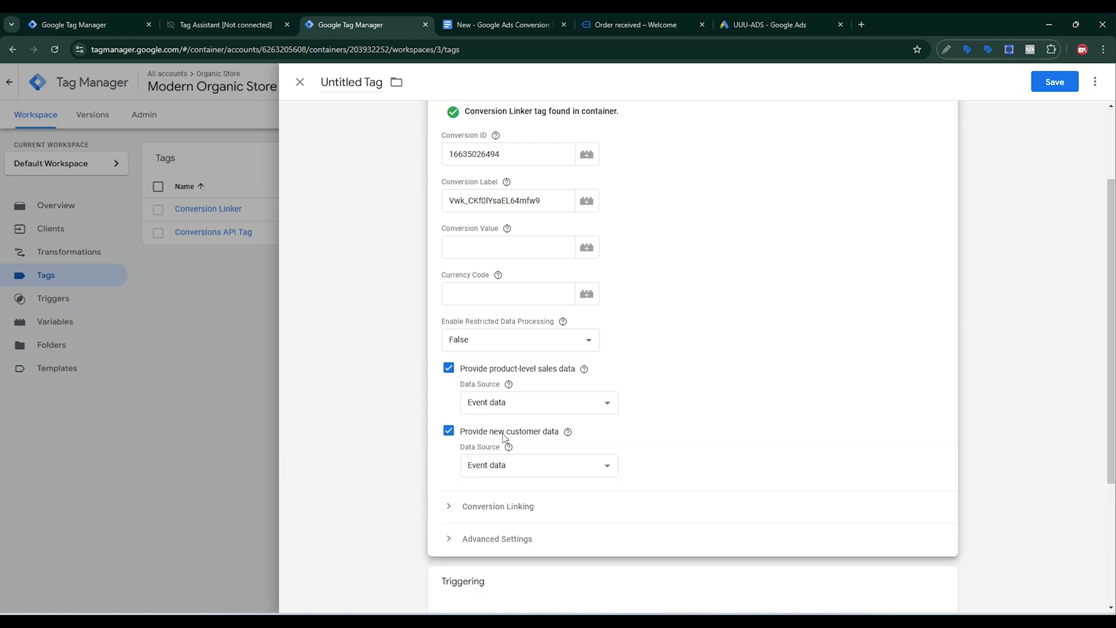
pyautogui.scroll(-2, 639, 465)
# Create a new Custom Event trigger for the conversion tag with event name purchase
pyautogui.click(627, 521)
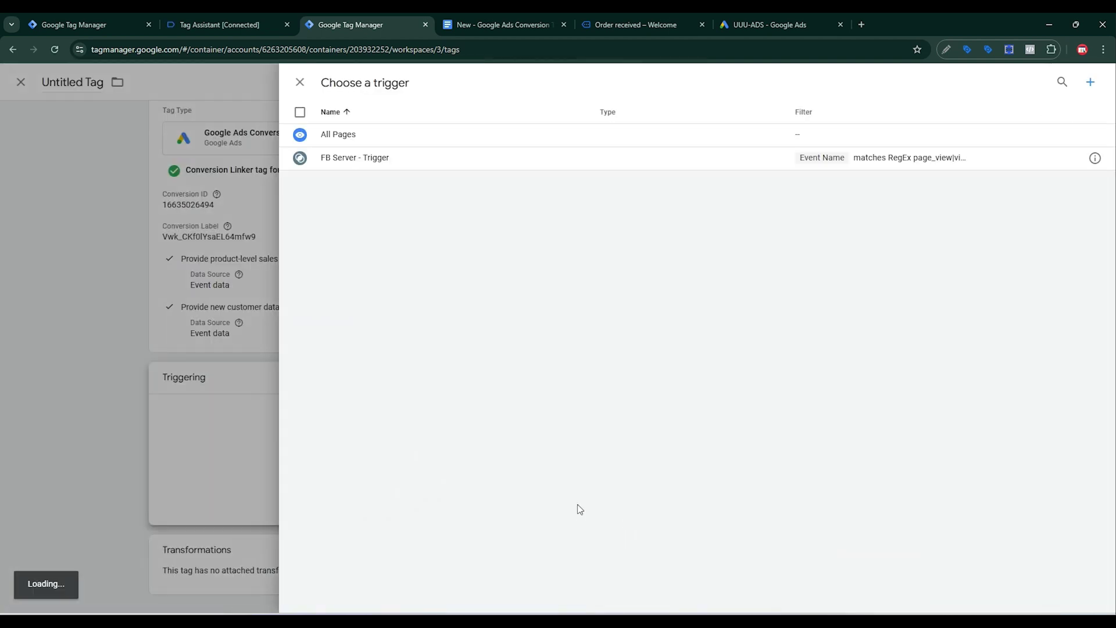
pyautogui.click(1087, 85)
pyautogui.click(671, 197)
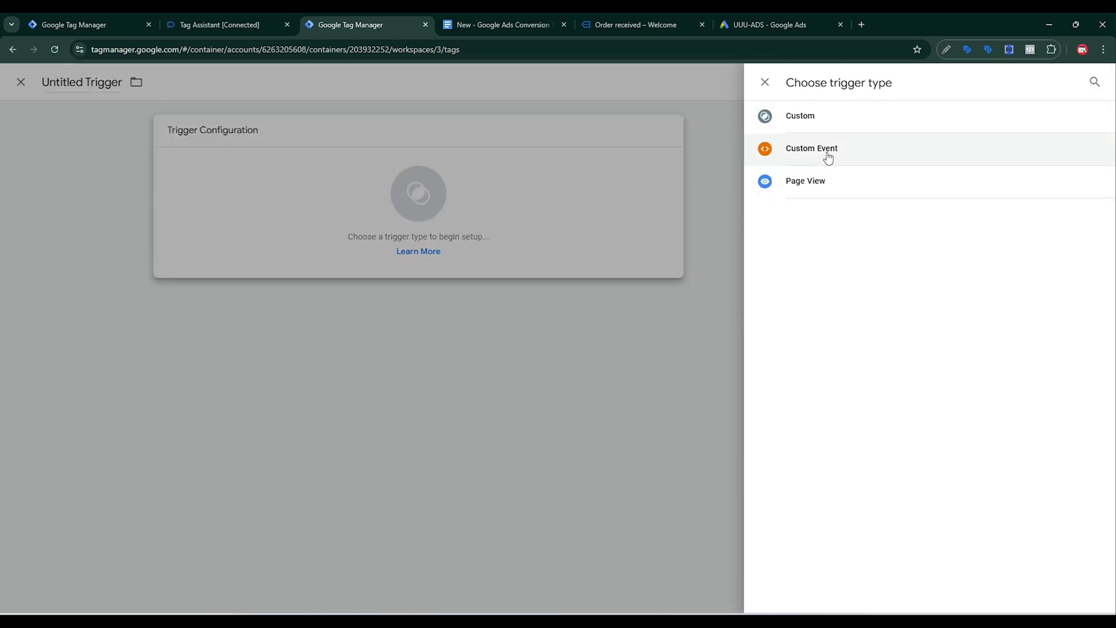
pyautogui.click(827, 158)
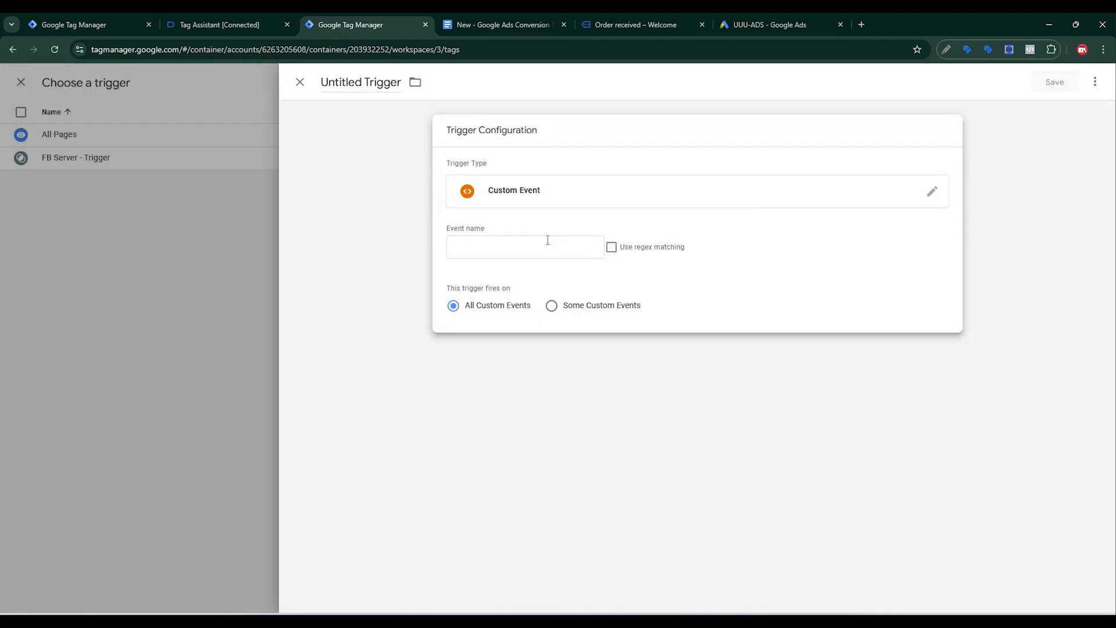
pyautogui.click(502, 250)
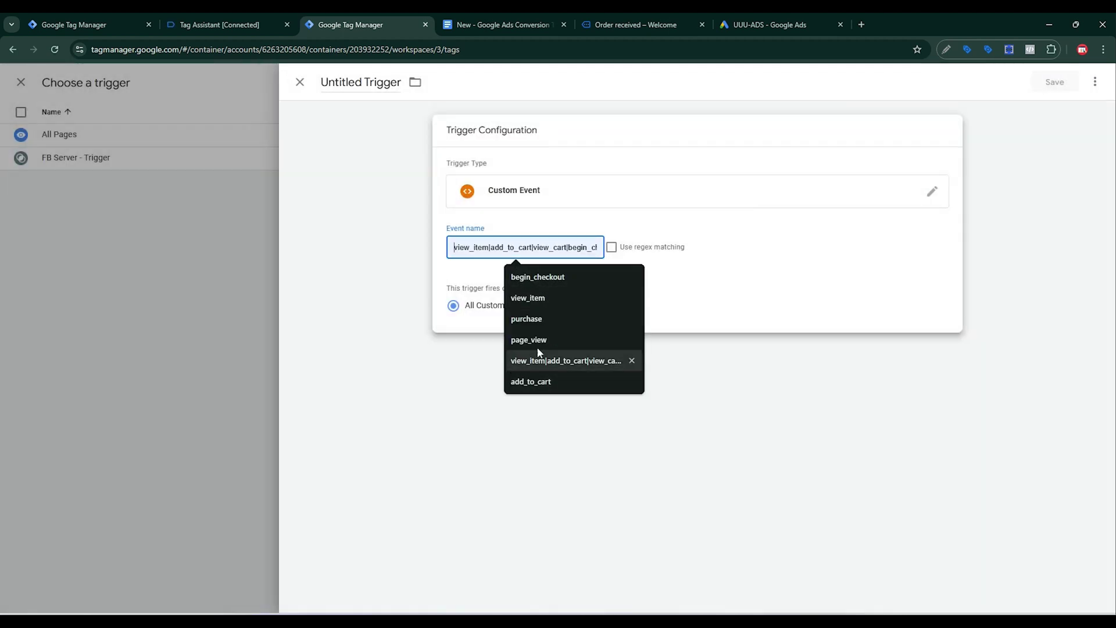
pyautogui.click(542, 323)
# Expand the purchase event's API call in Tag Assistant and select the event name 'purchase'
pyautogui.click(197, 22)
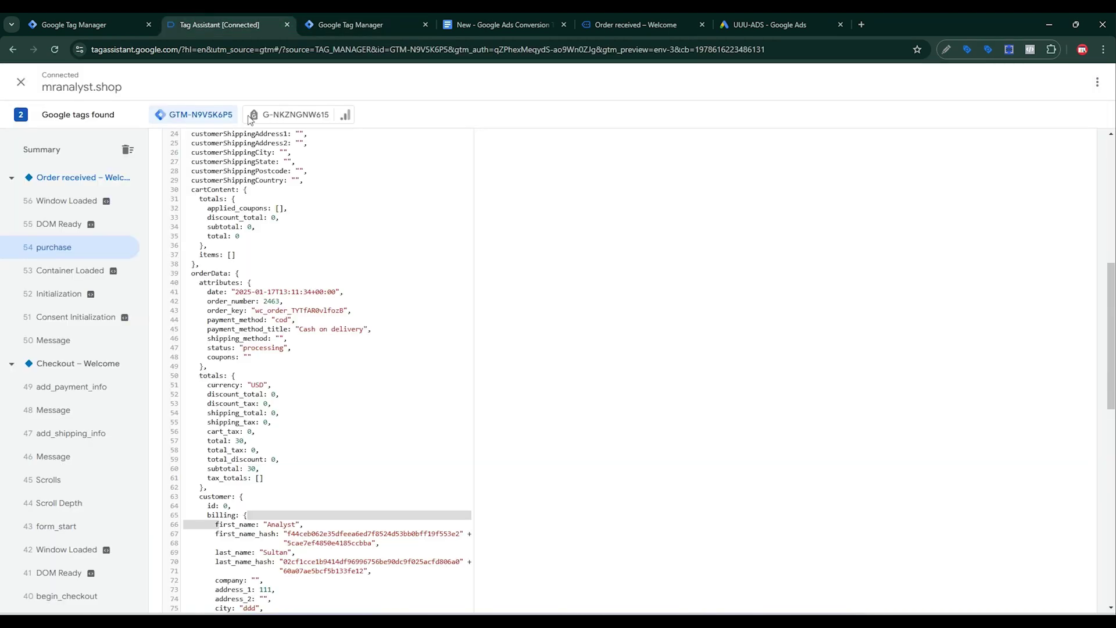
pyautogui.scroll(5, 322, 300)
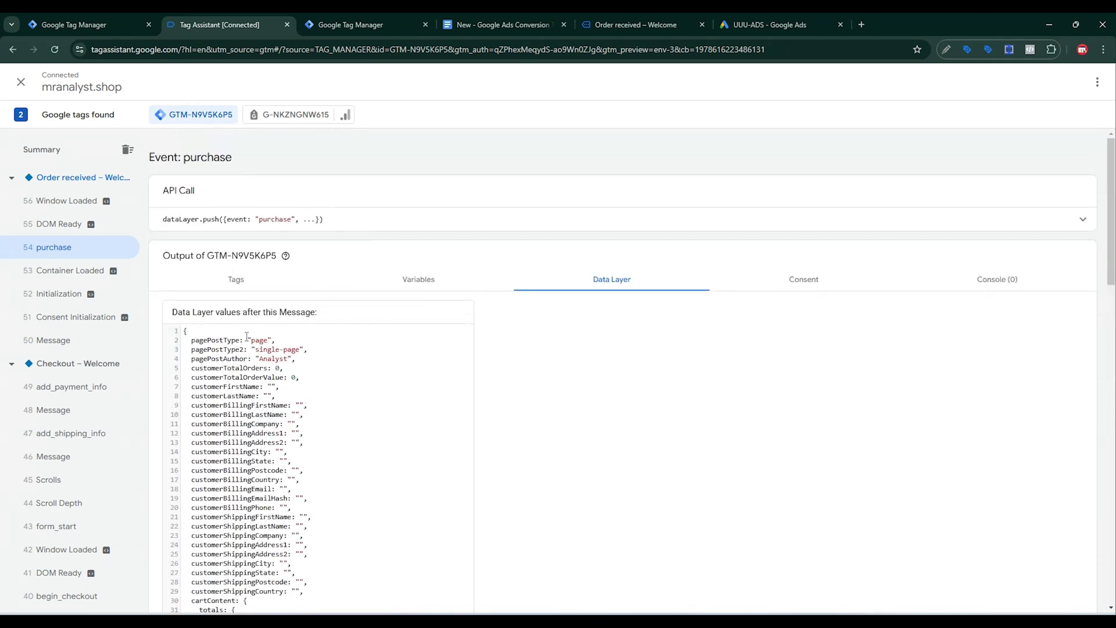
pyautogui.click(356, 215)
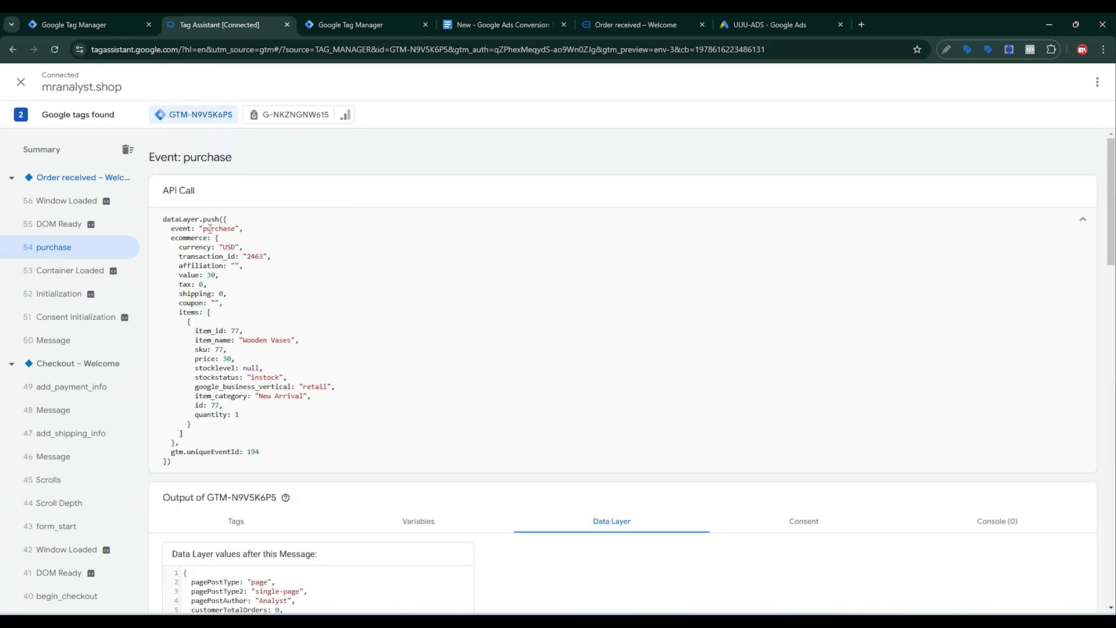
pyautogui.moveTo(203, 228); pyautogui.dragTo(228, 228)
pyautogui.click(384, 17)
# Set the trigger's event name to 'purchase', title it 'purchase -Trigger', and save it
pyautogui.doubleClick(503, 245)
pyautogui.write('purchase')
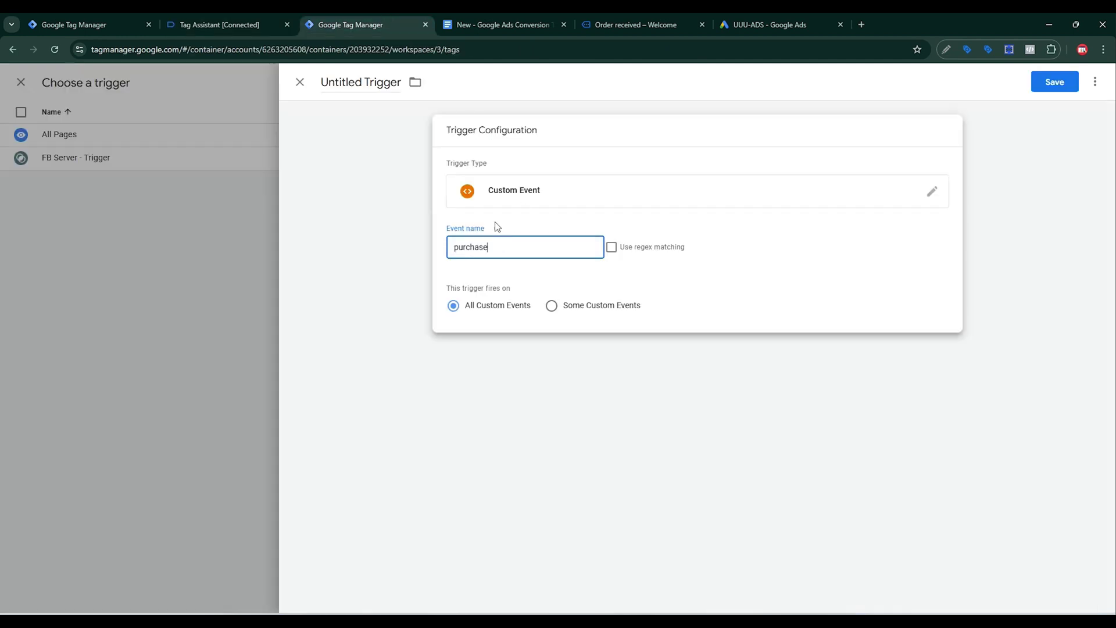
pyautogui.click(361, 83)
pyautogui.doubleClick(349, 83)
pyautogui.write('purchase')
pyautogui.write('-')
pyautogui.click(1059, 83)
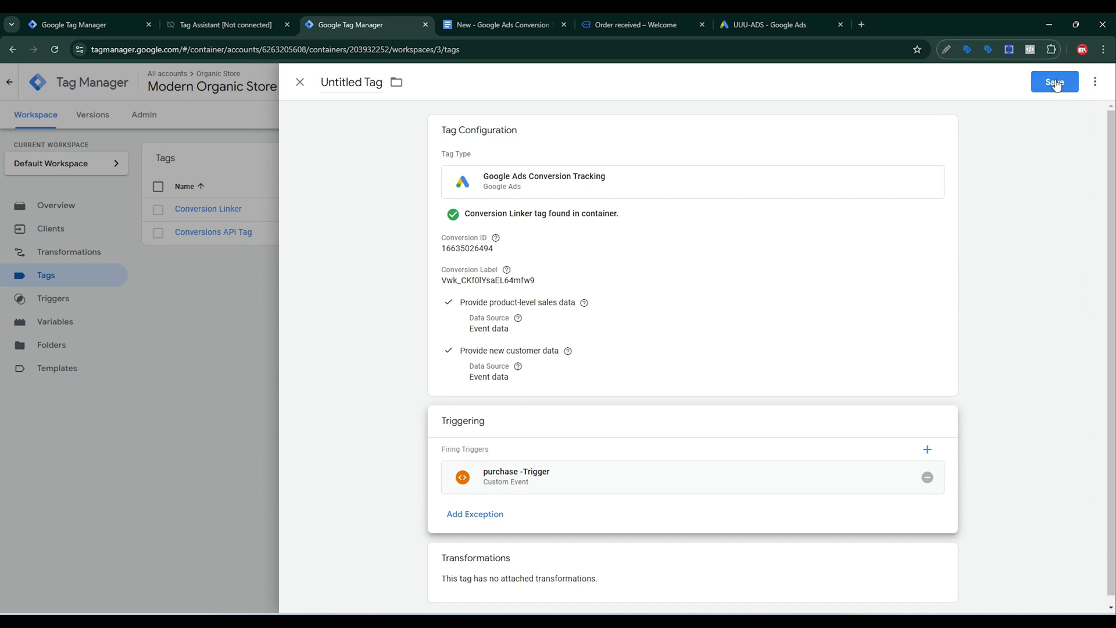
# Save the conversion tag named 'Google Ads Conversion Tracking - Purchase'
pyautogui.click(1056, 84)
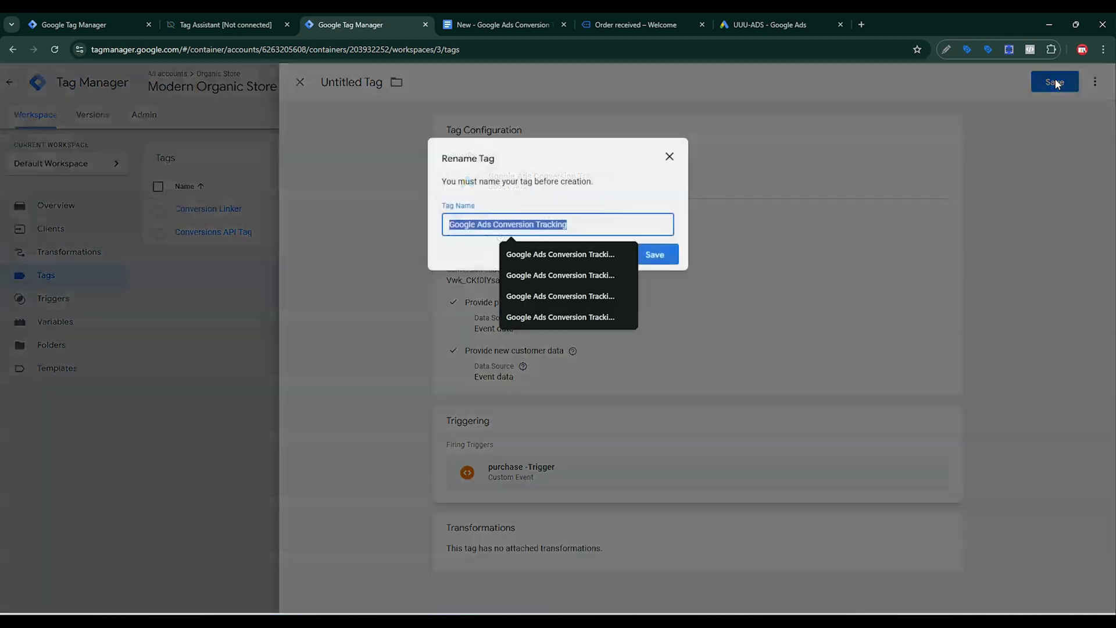
pyautogui.click(605, 219)
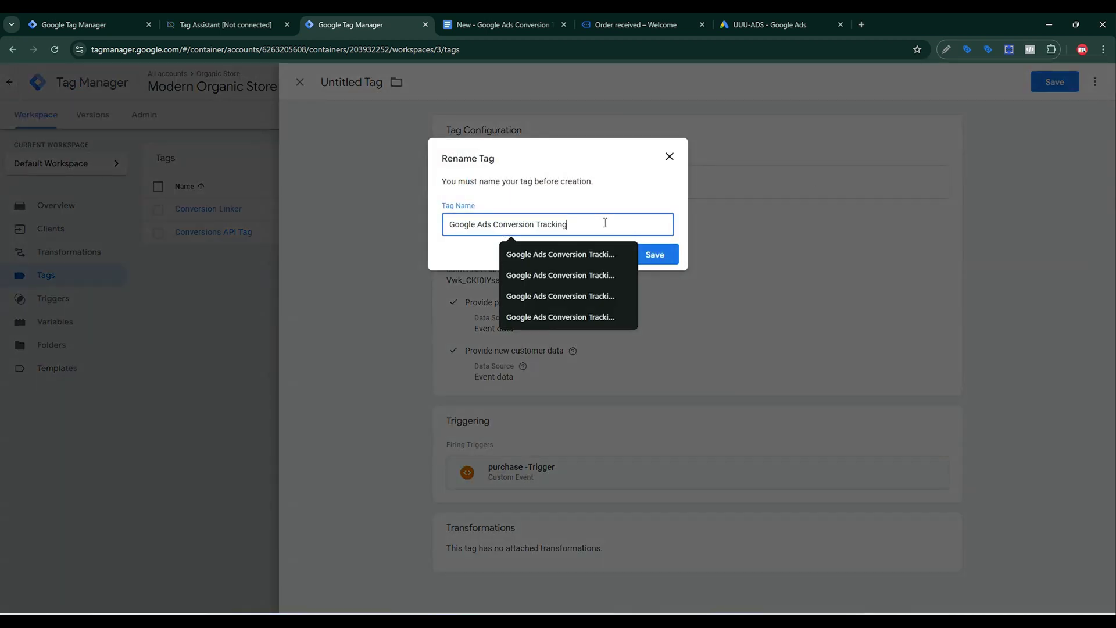
pyautogui.write('- Purchas')
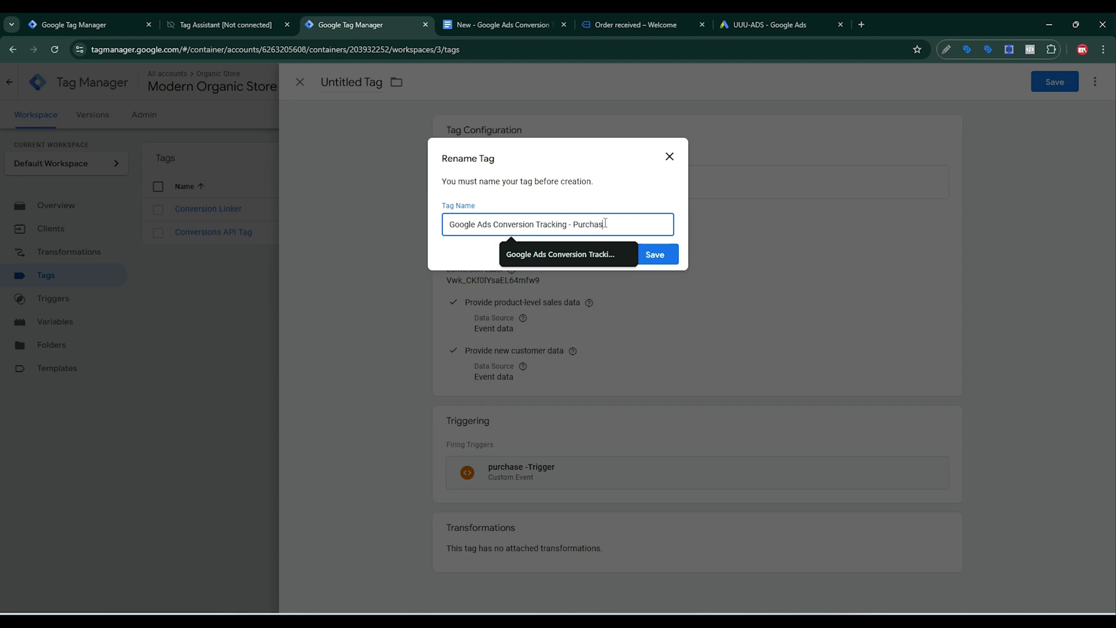
pyautogui.write('e')
pyautogui.click(654, 254)
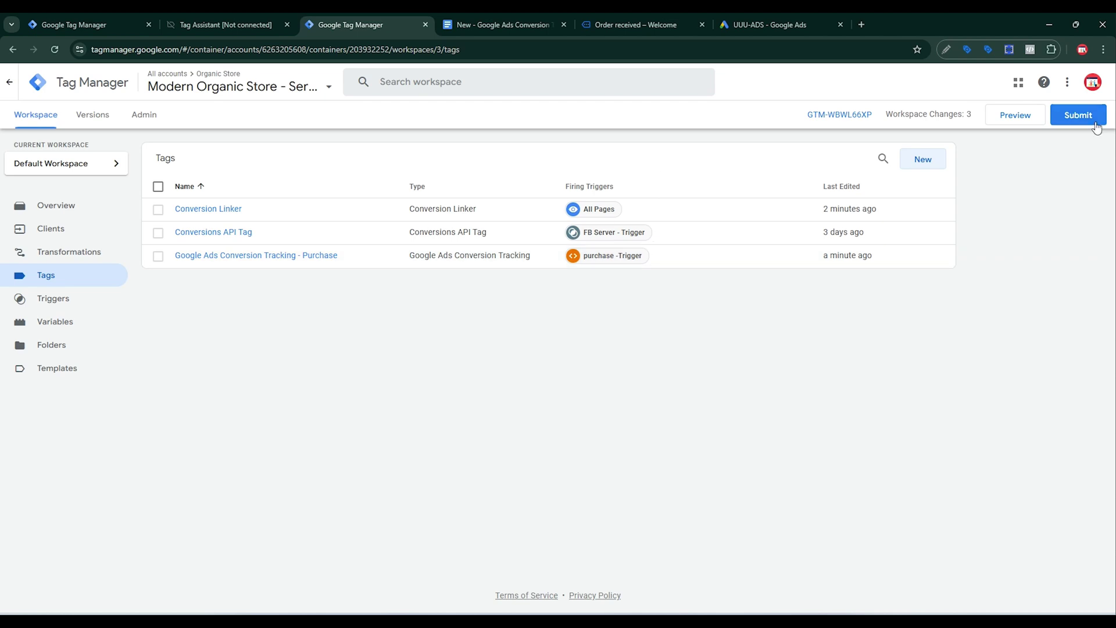
# Publish the server and web container changes without a version description
pyautogui.click(1061, 114)
pyautogui.click(1068, 83)
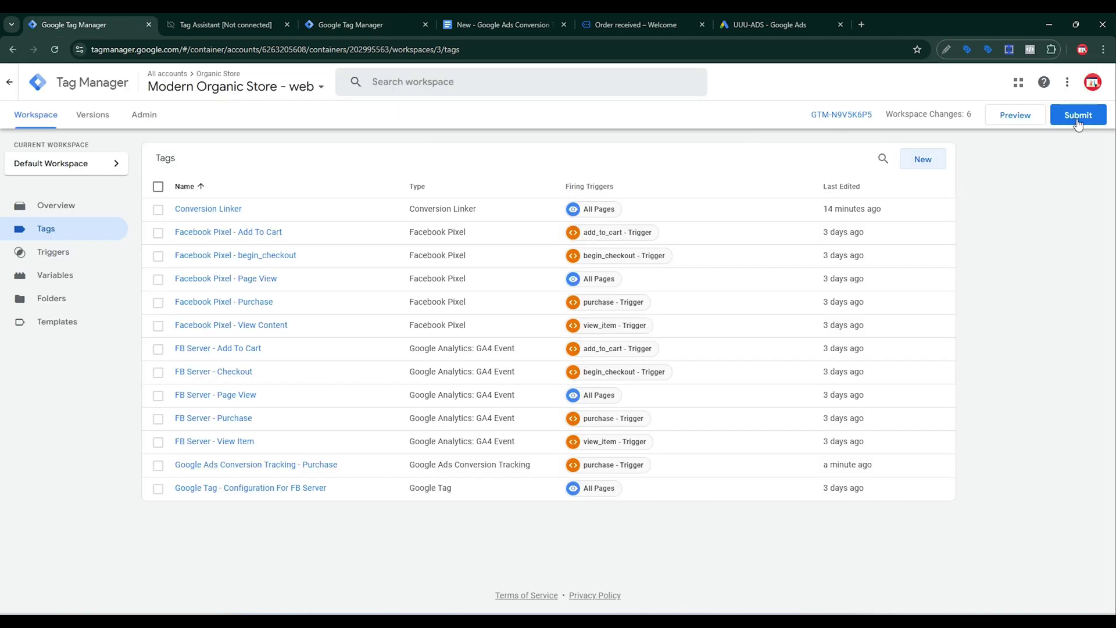
pyautogui.click(1077, 119)
pyautogui.click(1072, 82)
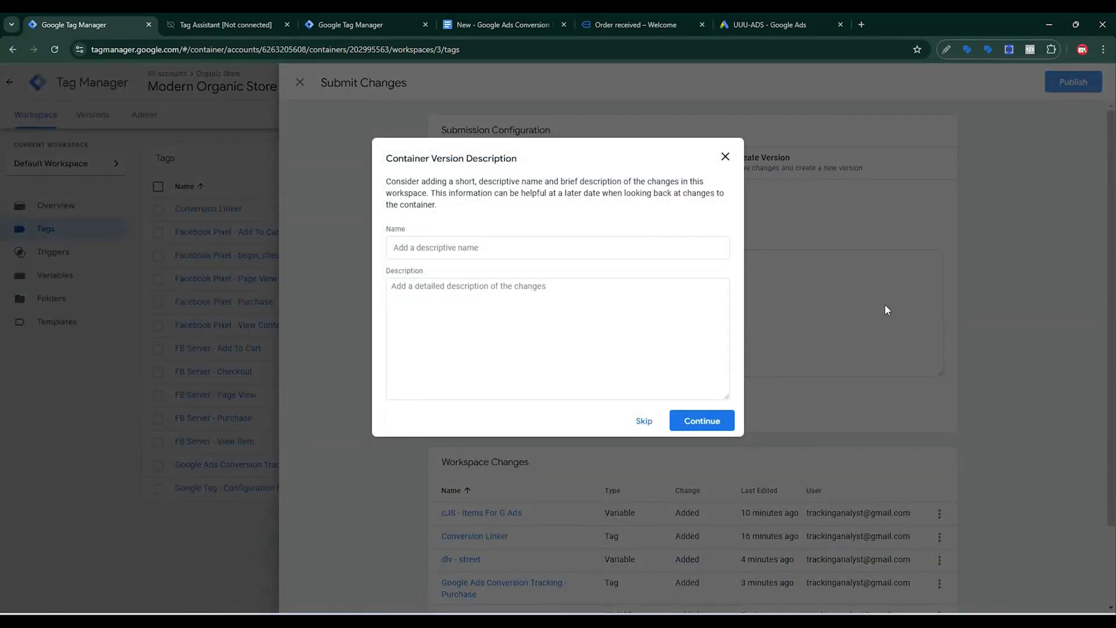
pyautogui.click(703, 419)
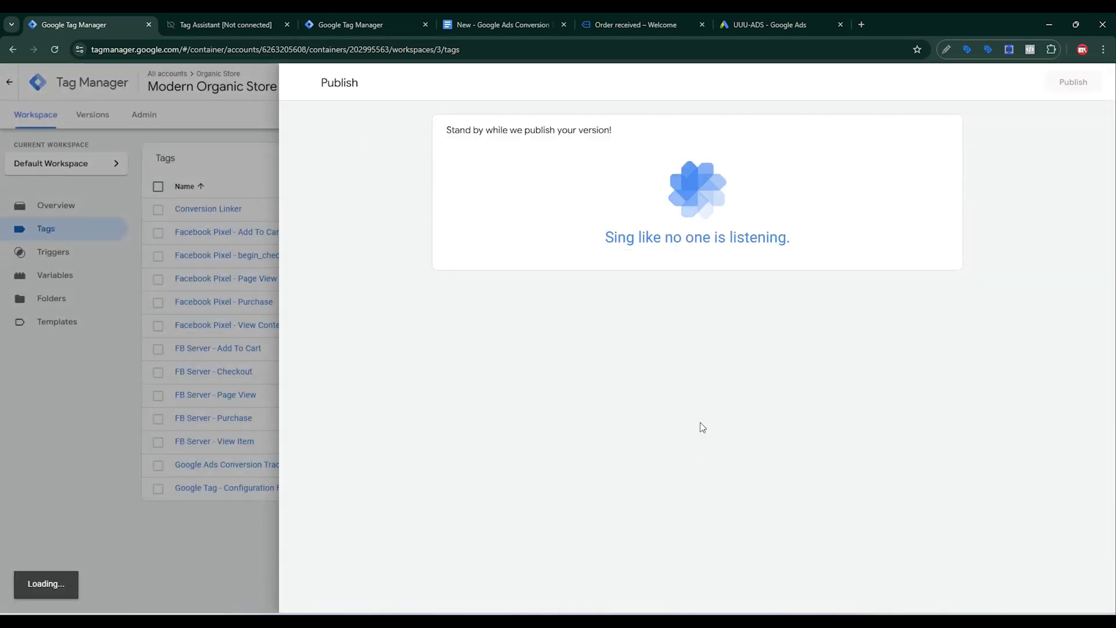
# Launch a preview of the server container, then close the web Version 3 summary
pyautogui.click(387, 26)
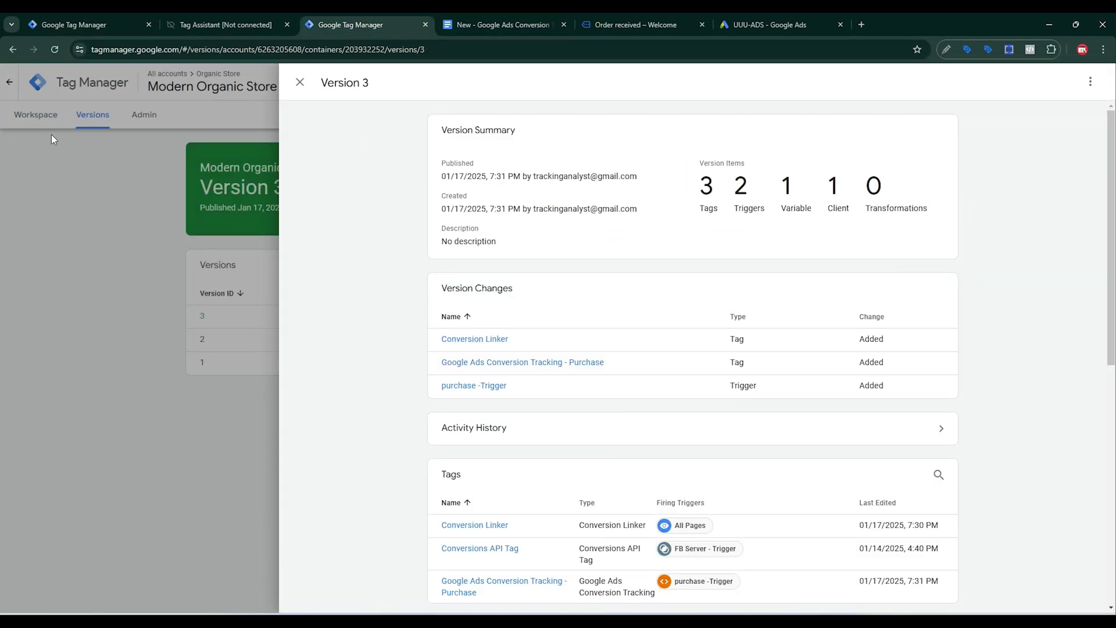
pyautogui.click(30, 114)
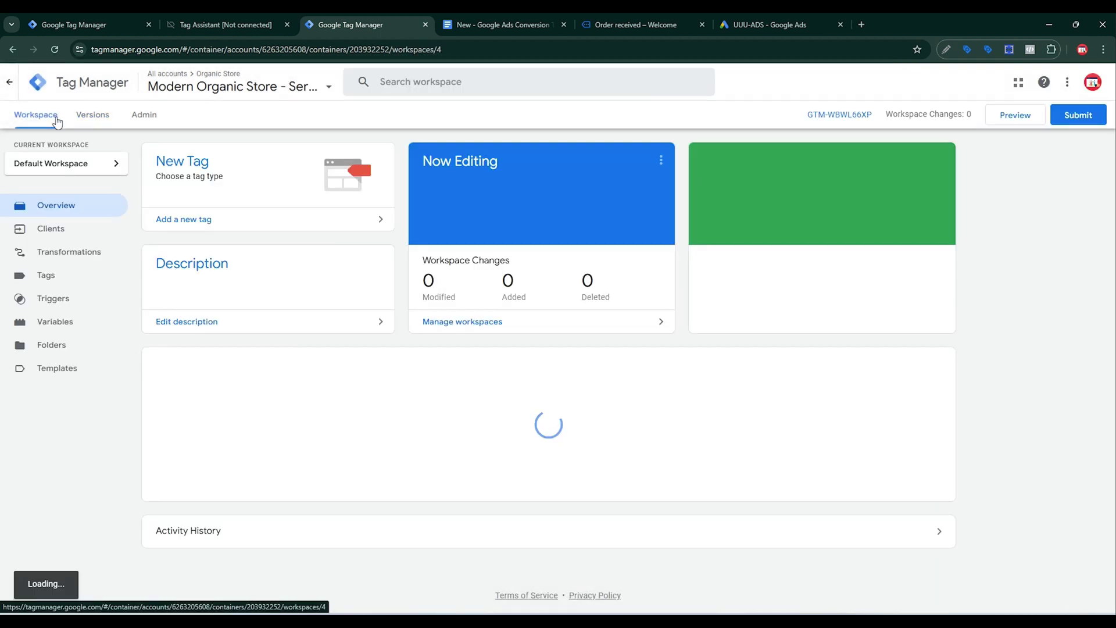
pyautogui.click(1036, 116)
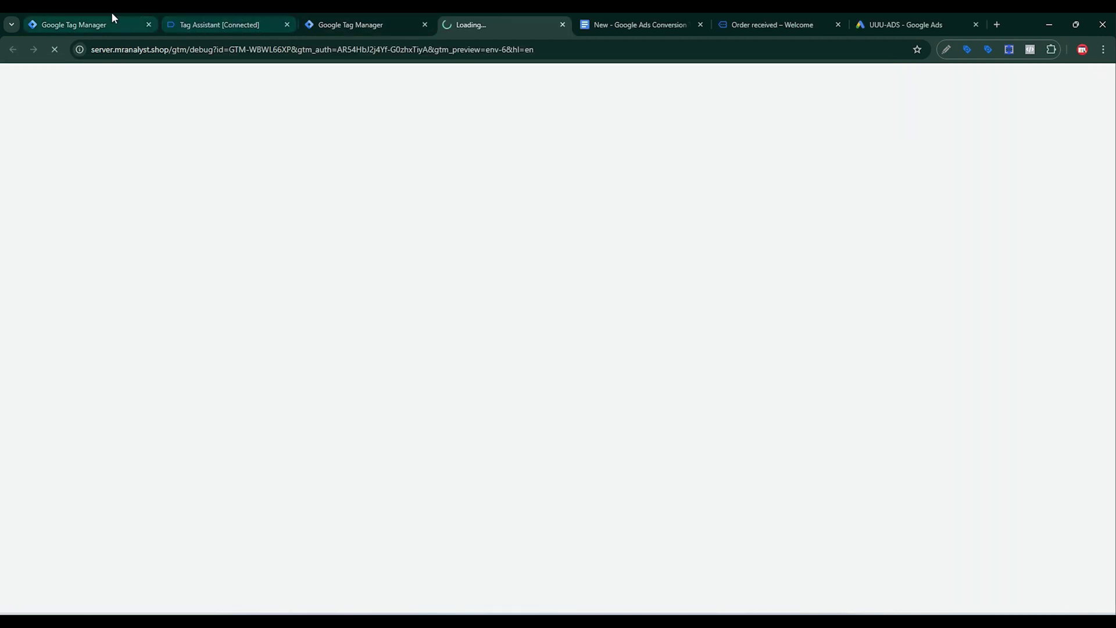
pyautogui.click(96, 18)
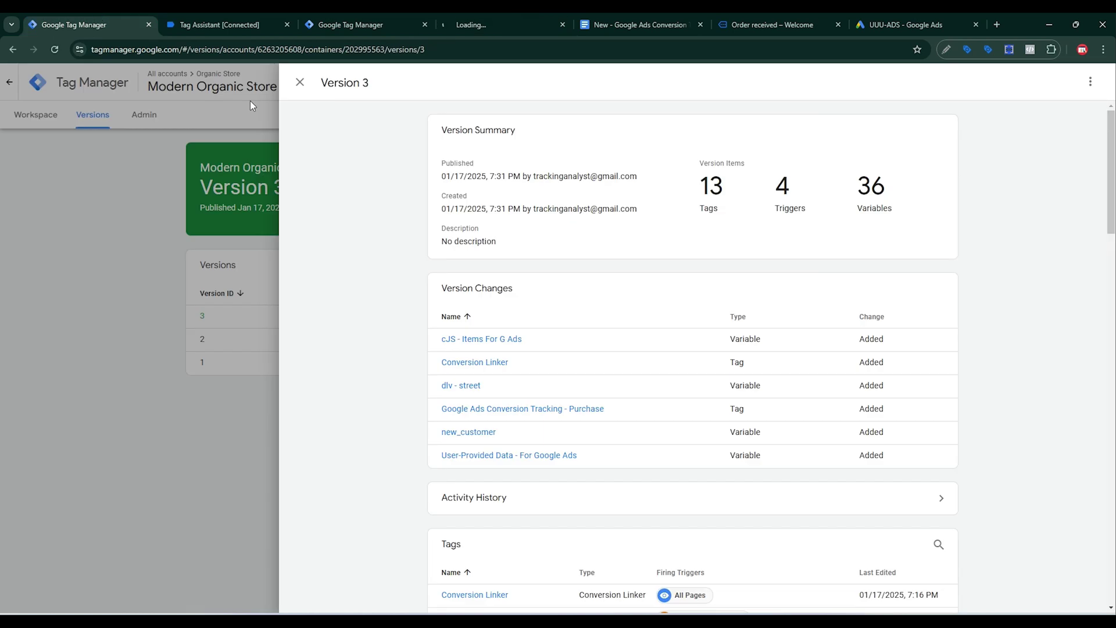
pyautogui.click(300, 82)
pyautogui.click(58, 119)
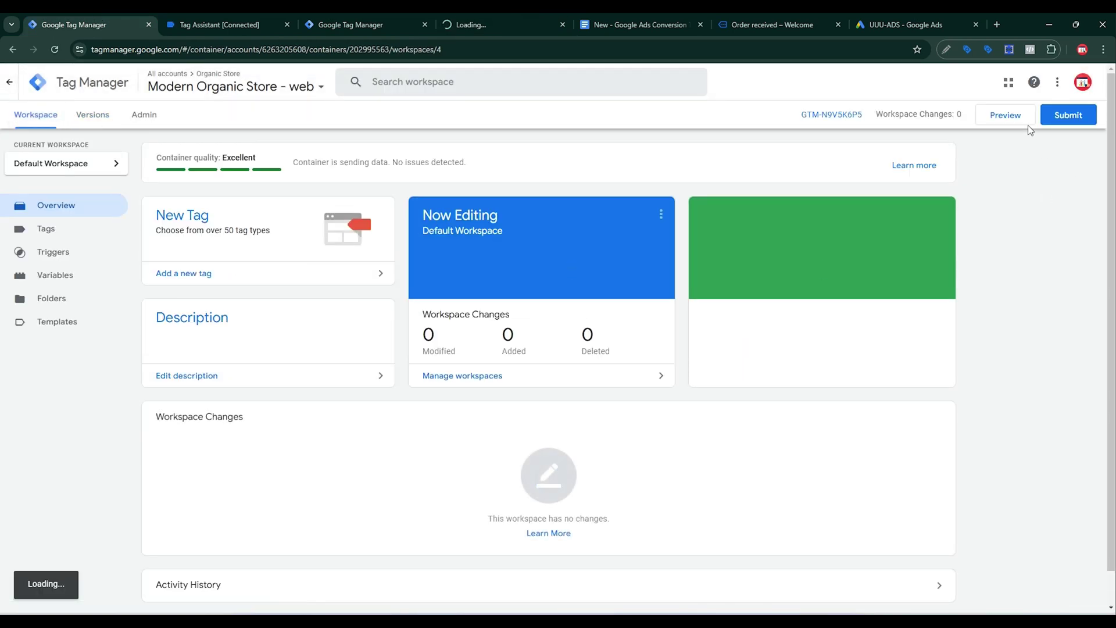
# Start the web container preview and open the Golden Lamps product page on mranalyst.shop
pyautogui.click(1023, 122)
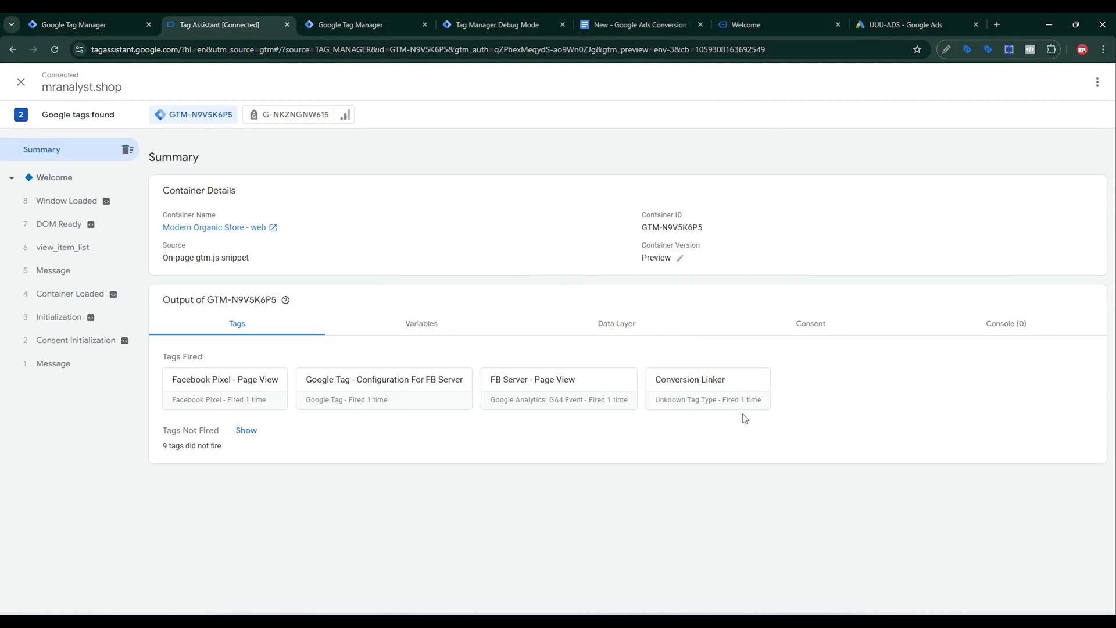
pyautogui.click(741, 25)
pyautogui.scroll(-5, 587, 379)
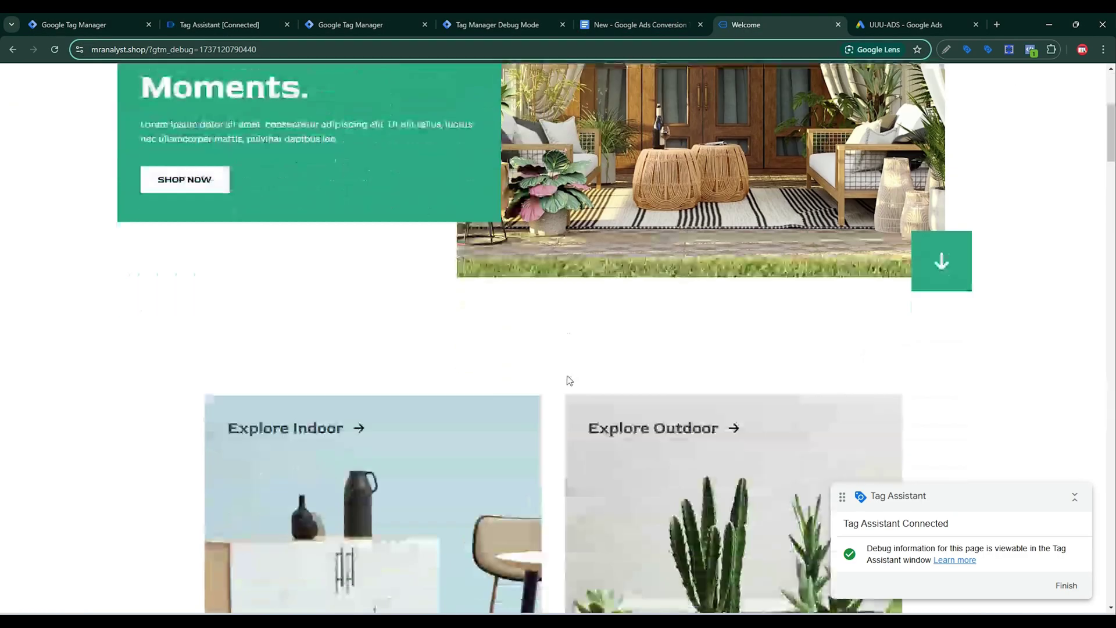
pyautogui.scroll(-12, 570, 380)
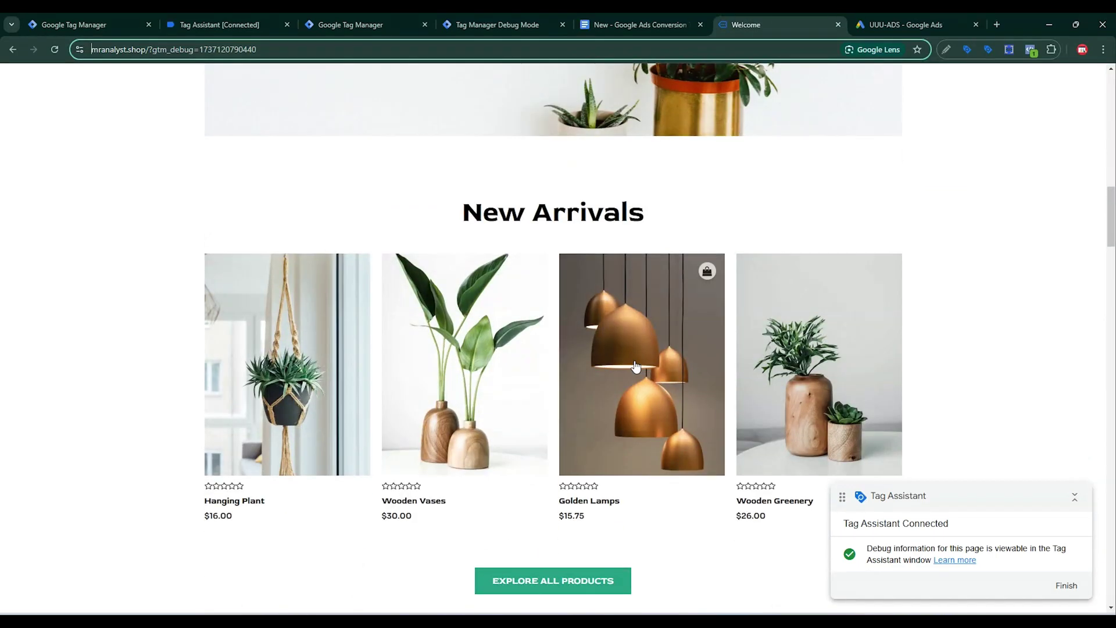
pyautogui.click(637, 365)
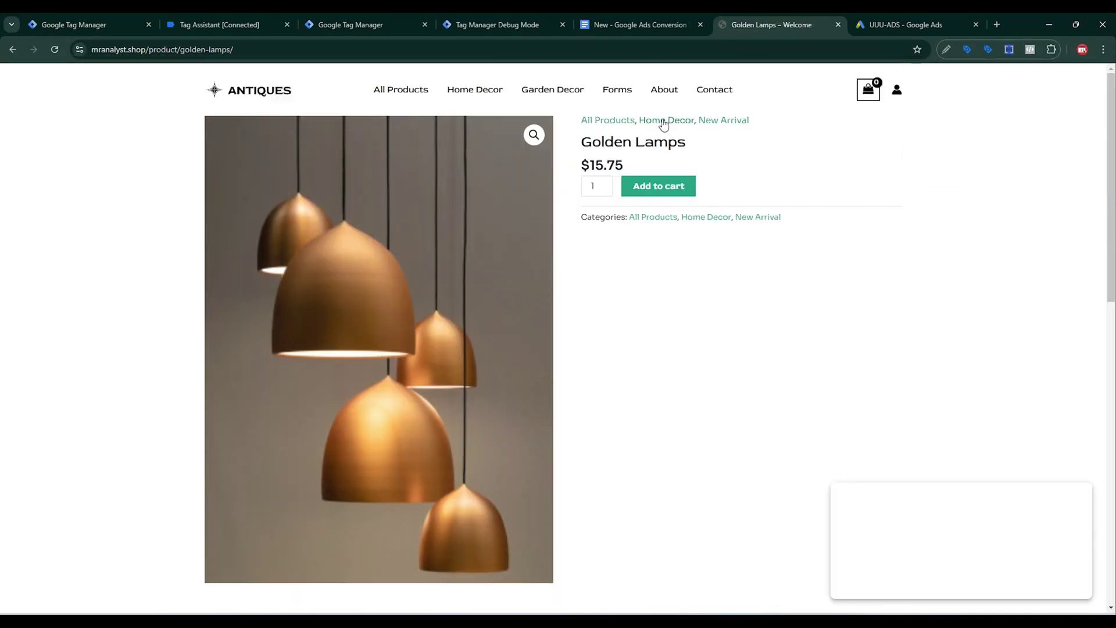
# Finish the Purchase - For Google Ads conversion action and check its Inactive, unverified status
pyautogui.click(916, 23)
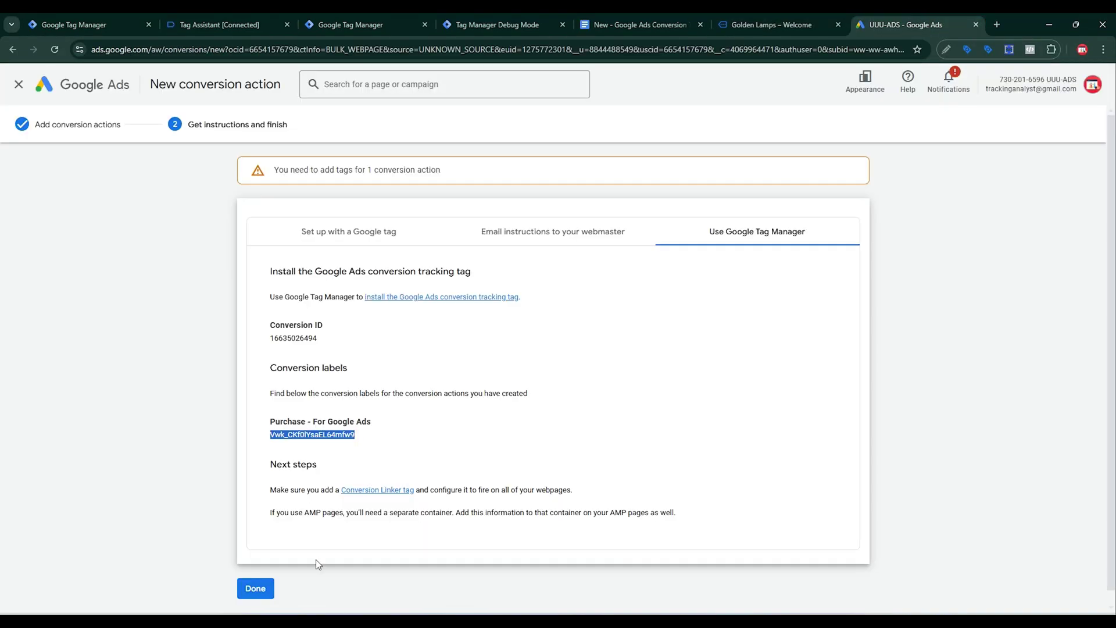
pyautogui.click(254, 589)
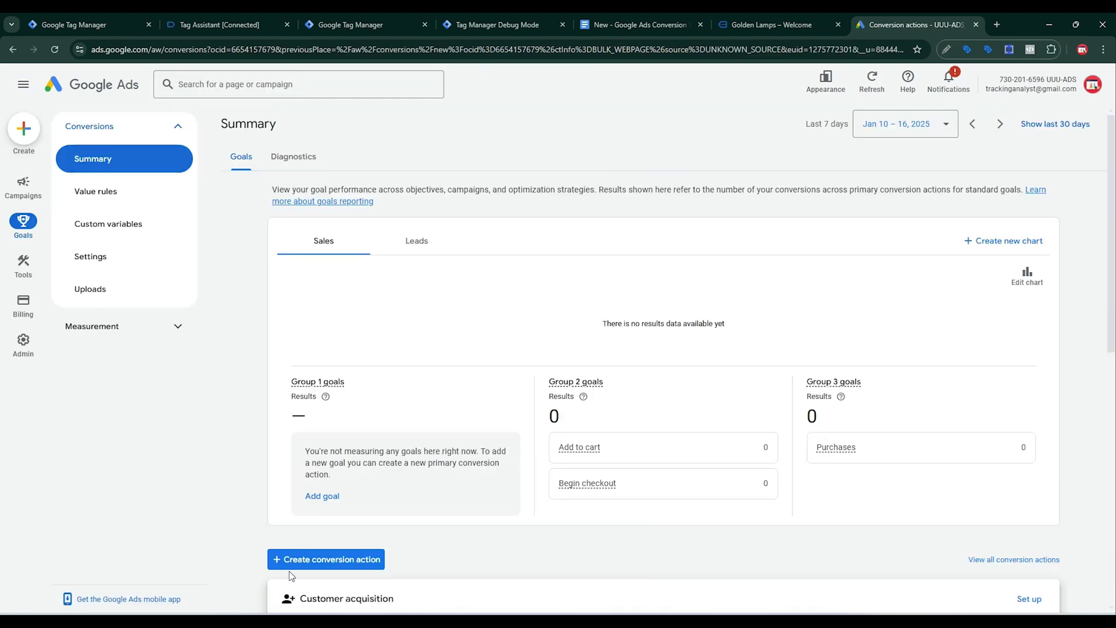
pyautogui.scroll(-5, 525, 473)
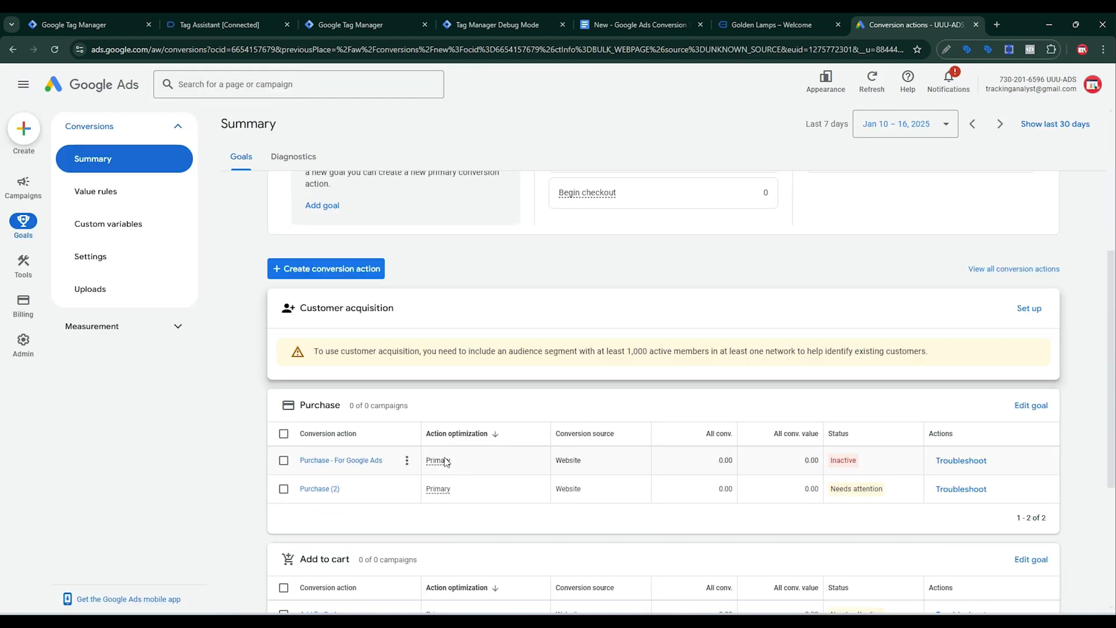
pyautogui.moveTo(844, 468)
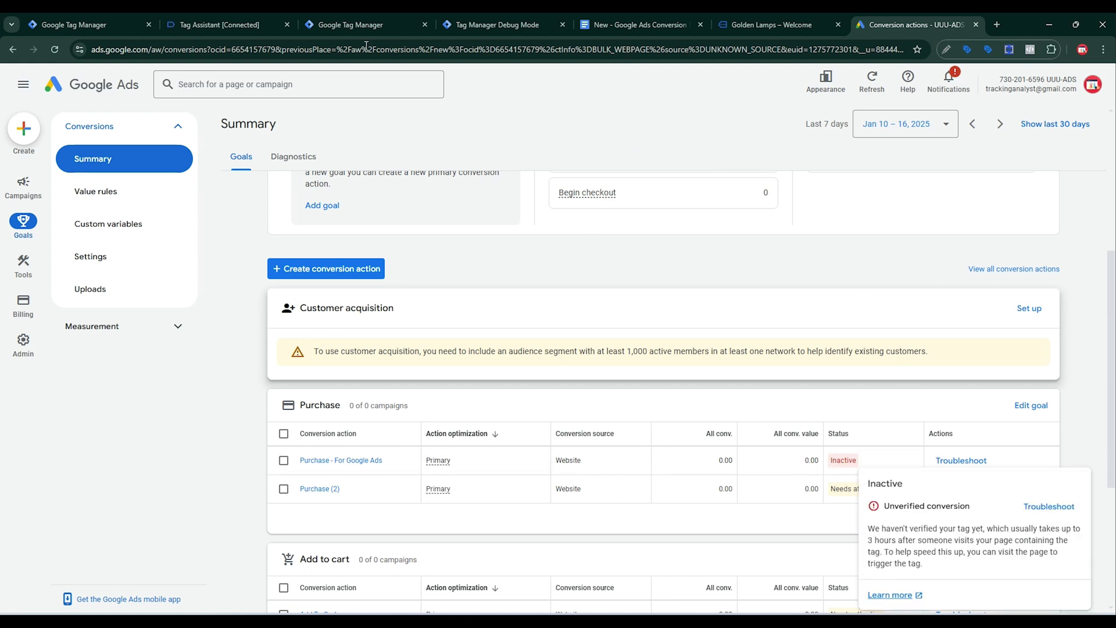
pyautogui.click(771, 24)
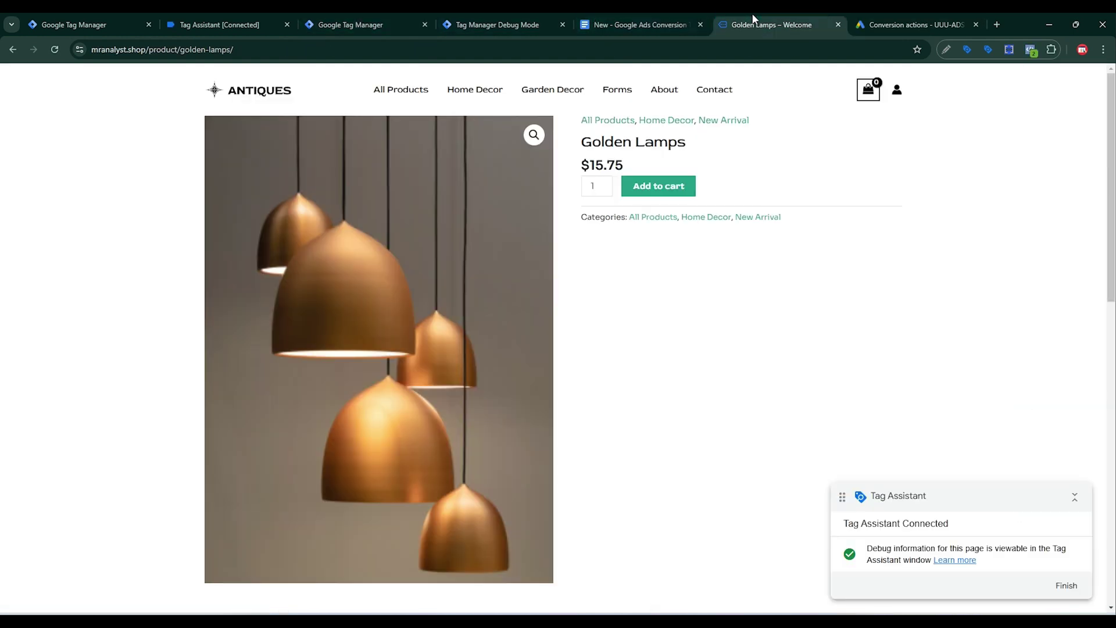
# Add Golden Lamps to the cart and check out with a $15.75 cash-on-delivery order
pyautogui.click(660, 198)
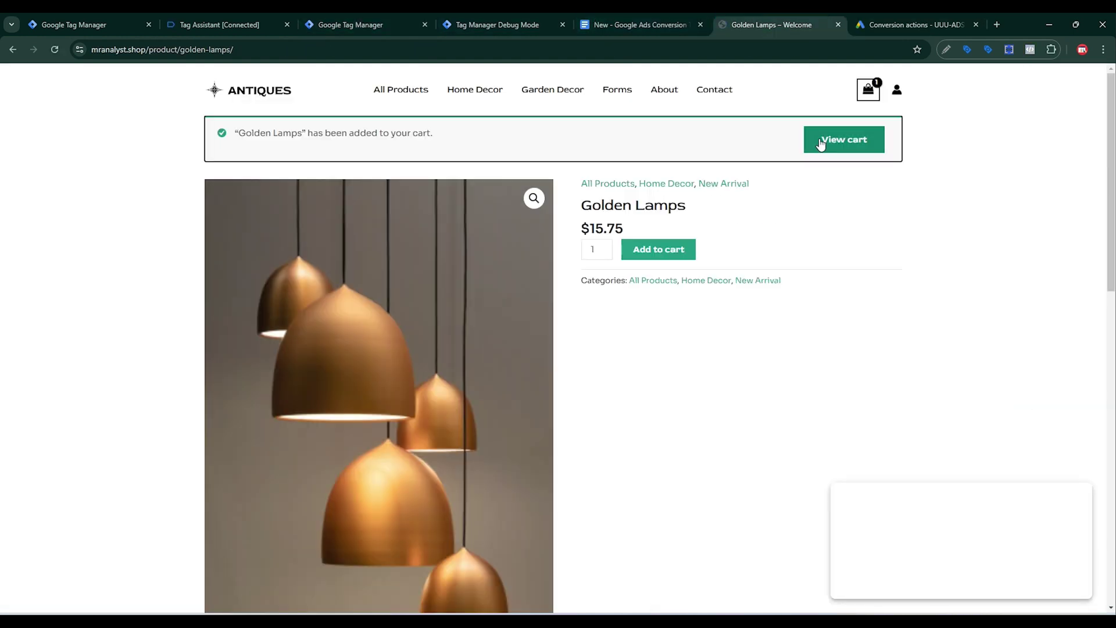
pyautogui.click(832, 144)
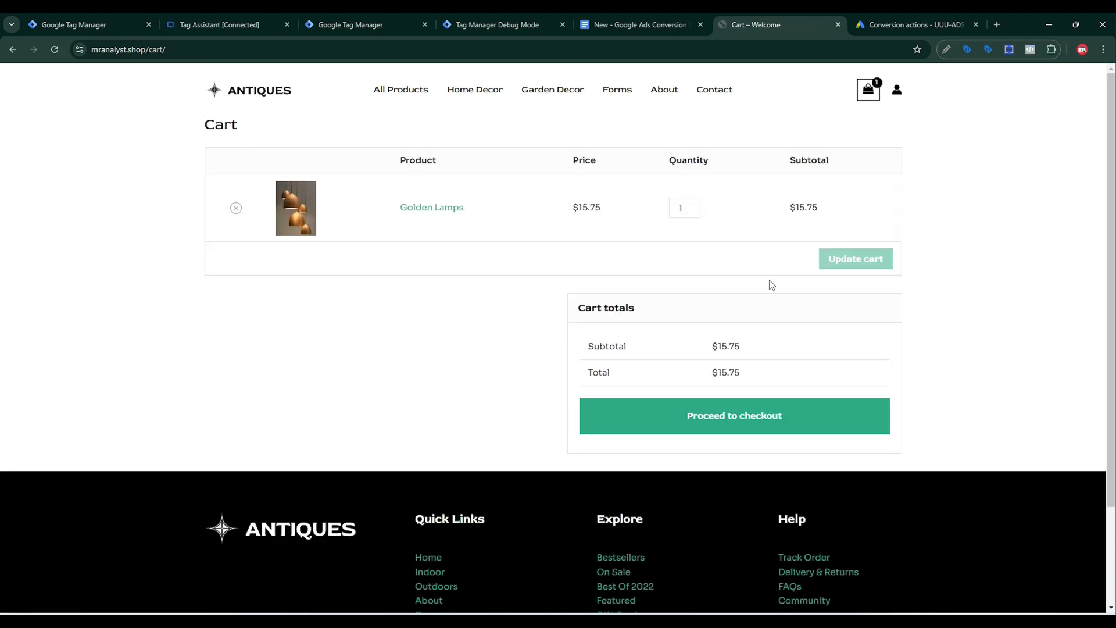
pyautogui.click(701, 427)
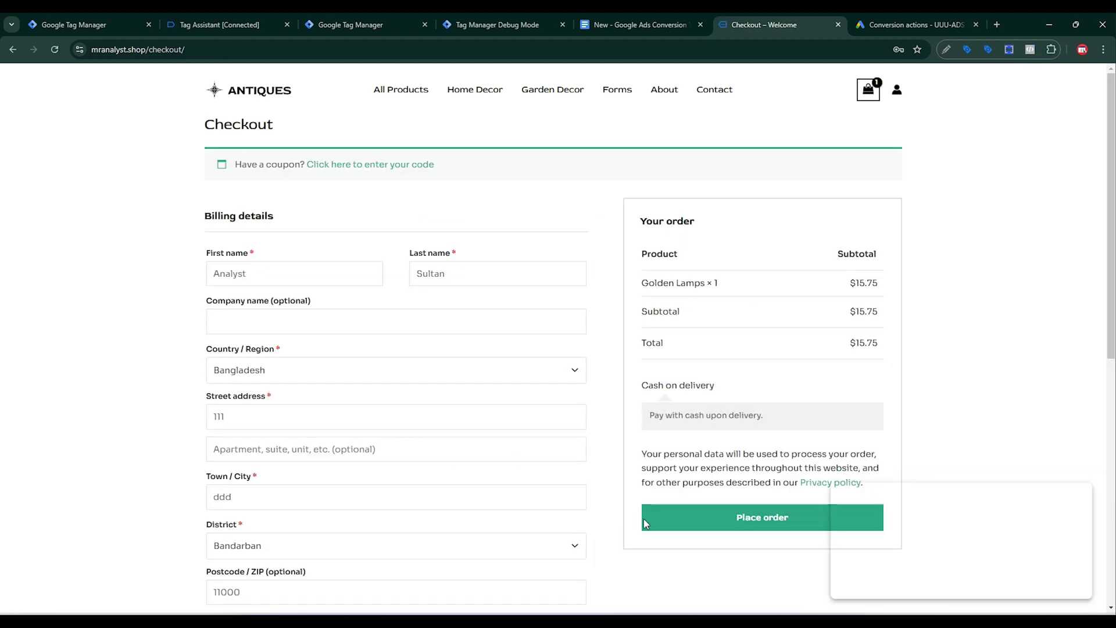
pyautogui.click(706, 526)
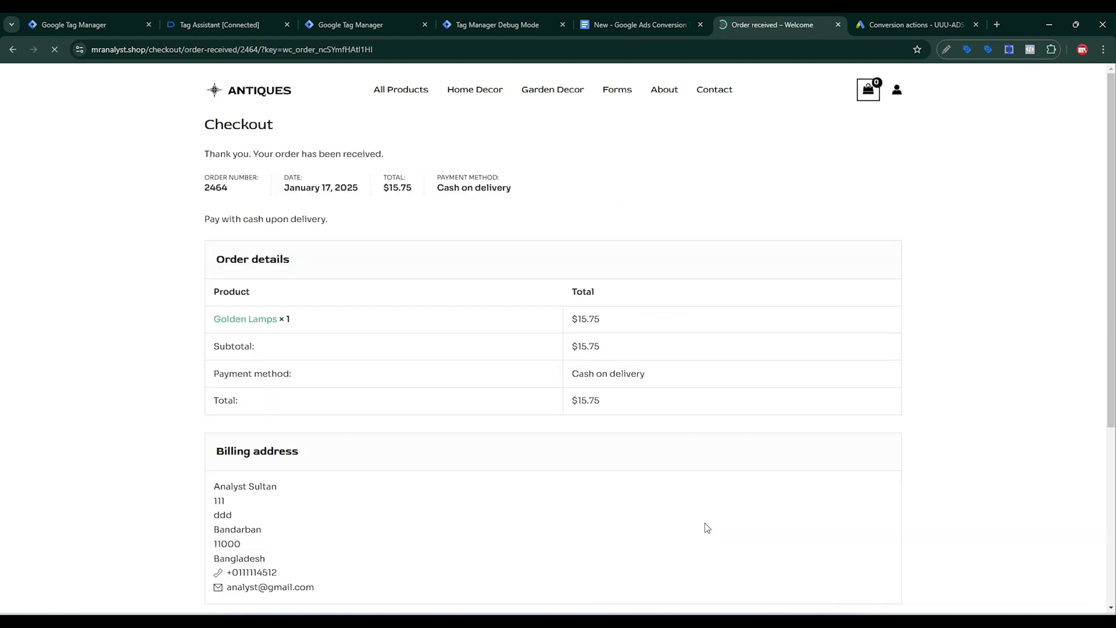
# Check the web and server previews show Google Ads Conversion Tracking - Purchase fired once
pyautogui.click(217, 20)
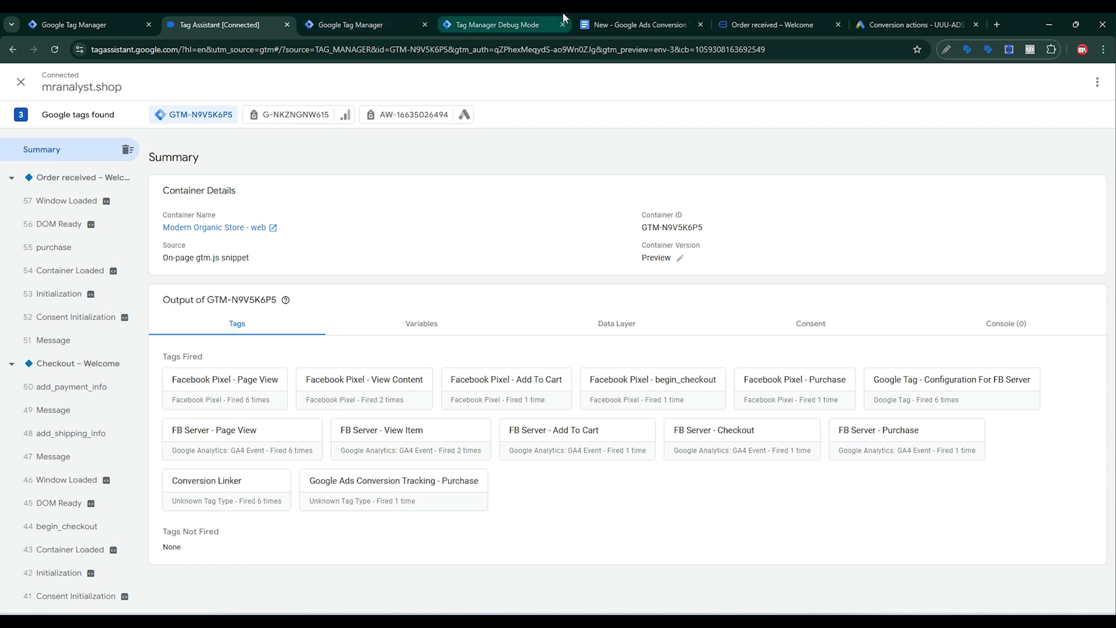
pyautogui.click(523, 23)
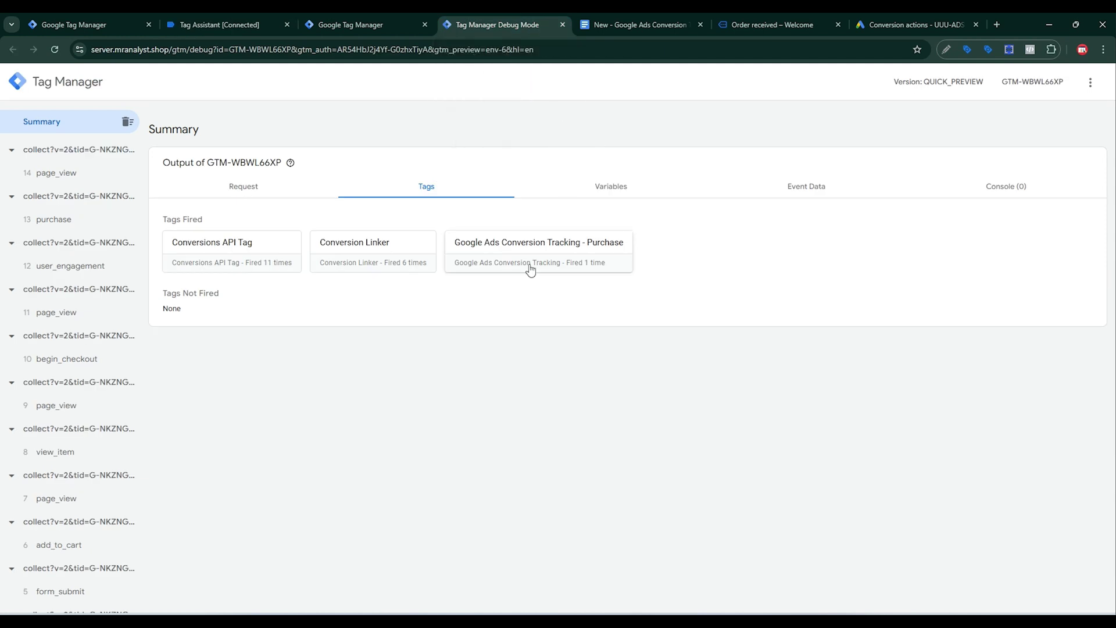
pyautogui.click(609, 259)
pyautogui.click(294, 79)
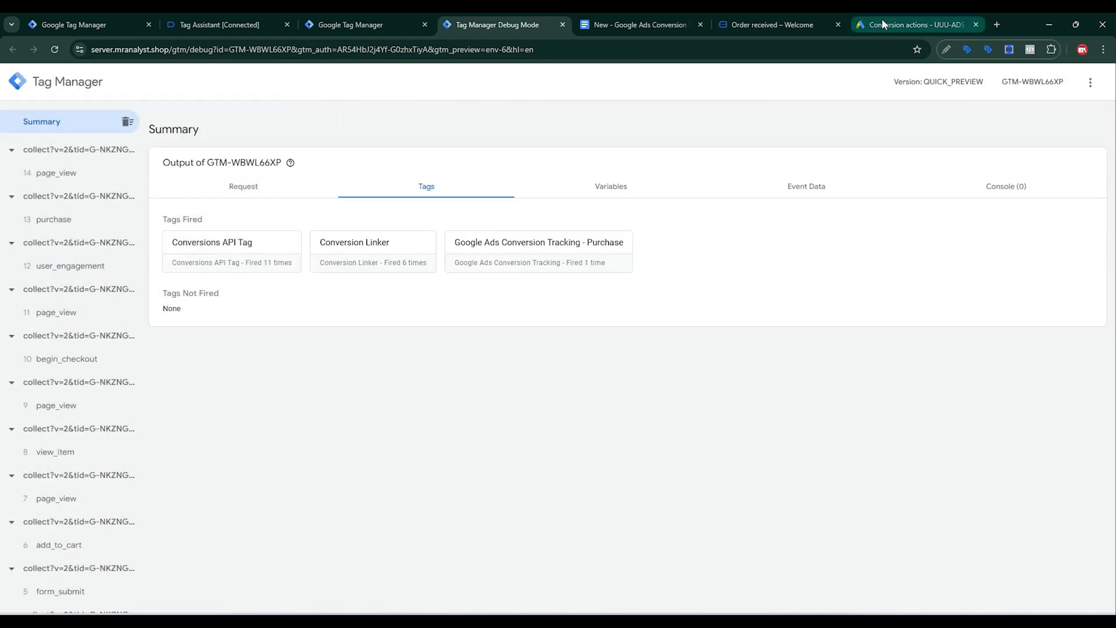
pyautogui.click(883, 23)
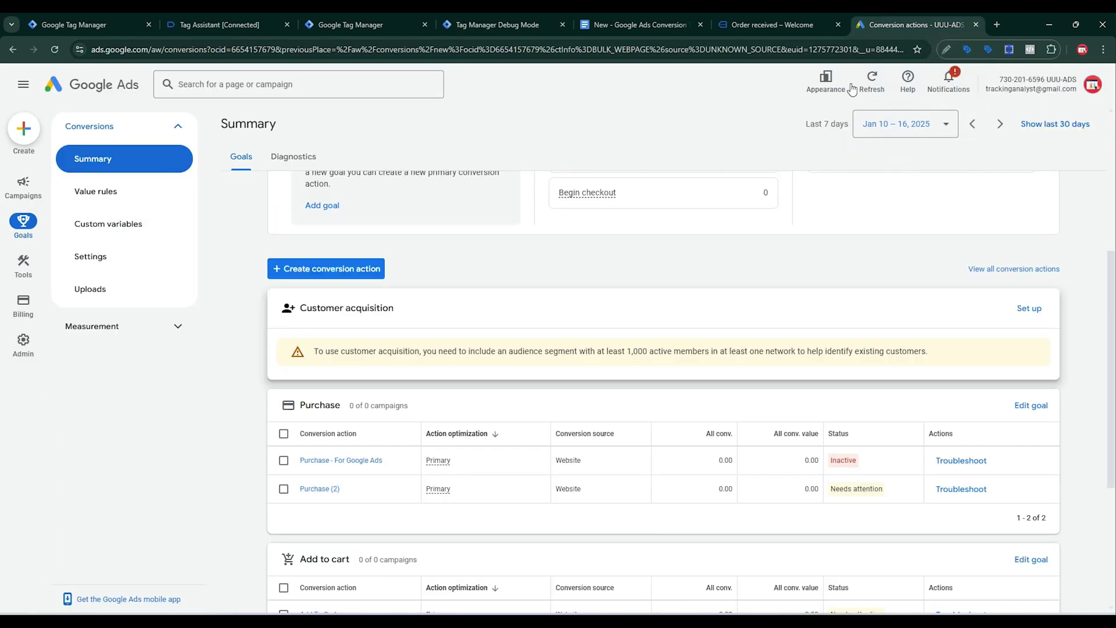
# Reload the conversions summary and check Purchase - For Google Ads shows No recent conversions
pyautogui.click(57, 48)
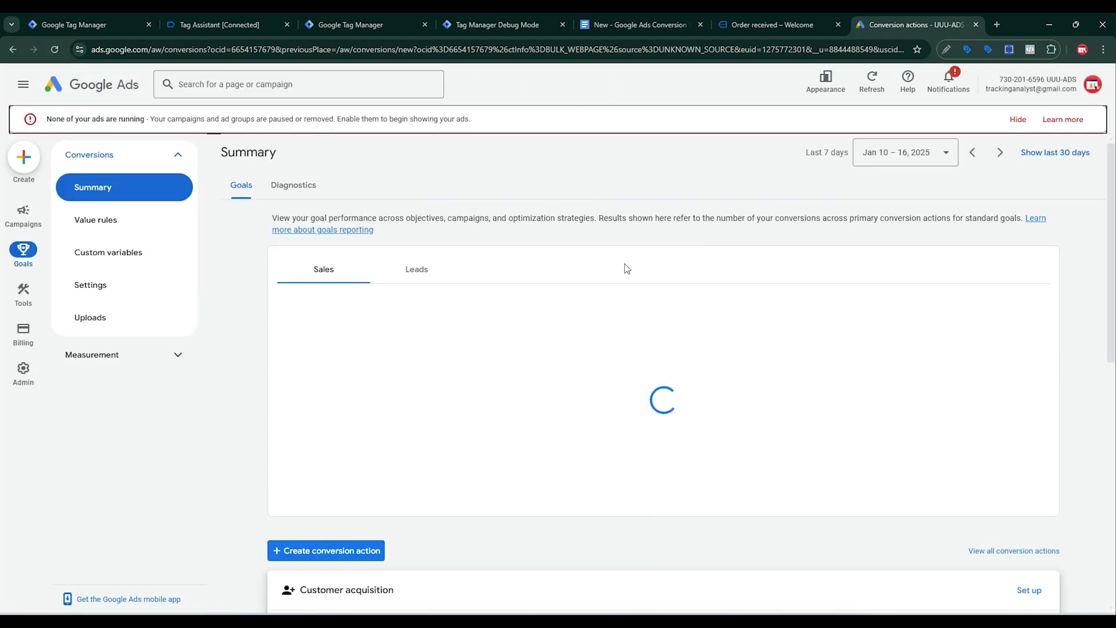
pyautogui.scroll(-5, 630, 308)
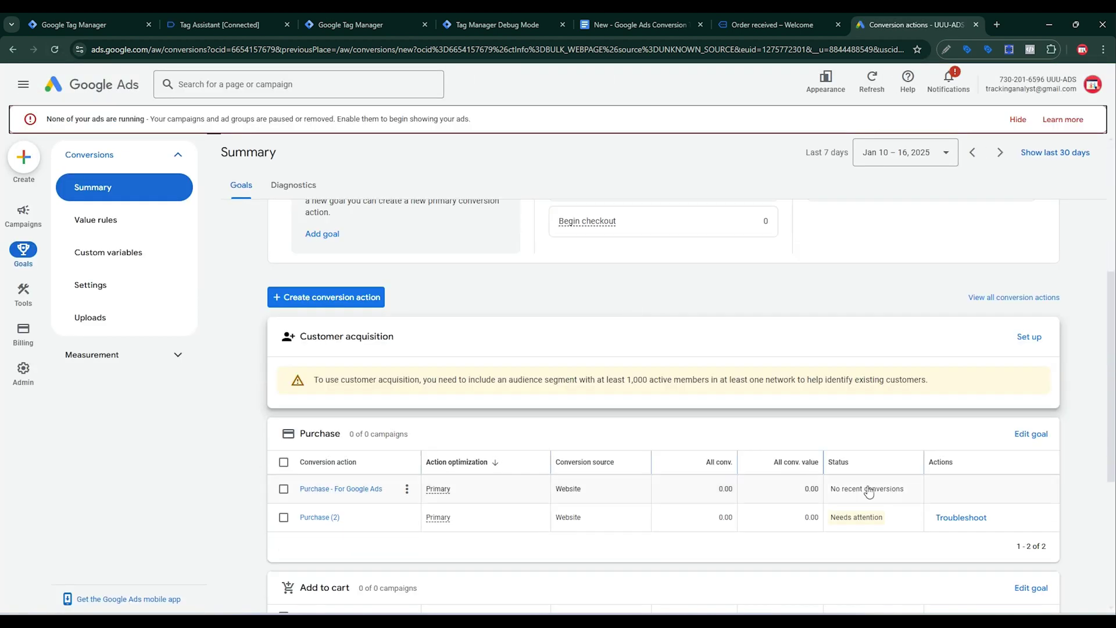
pyautogui.moveTo(861, 491)
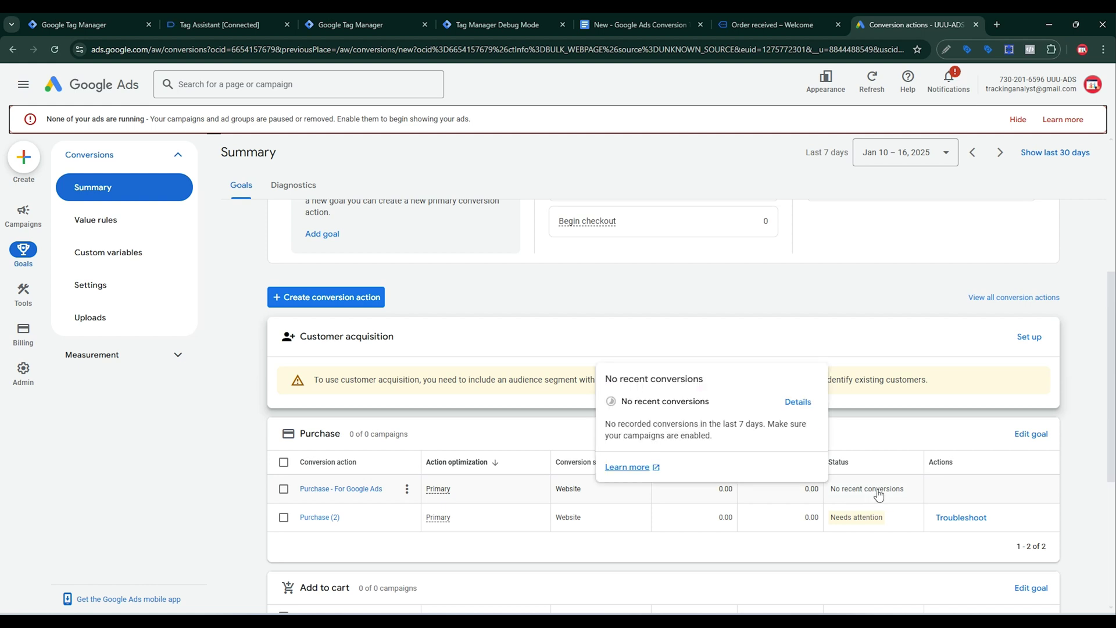